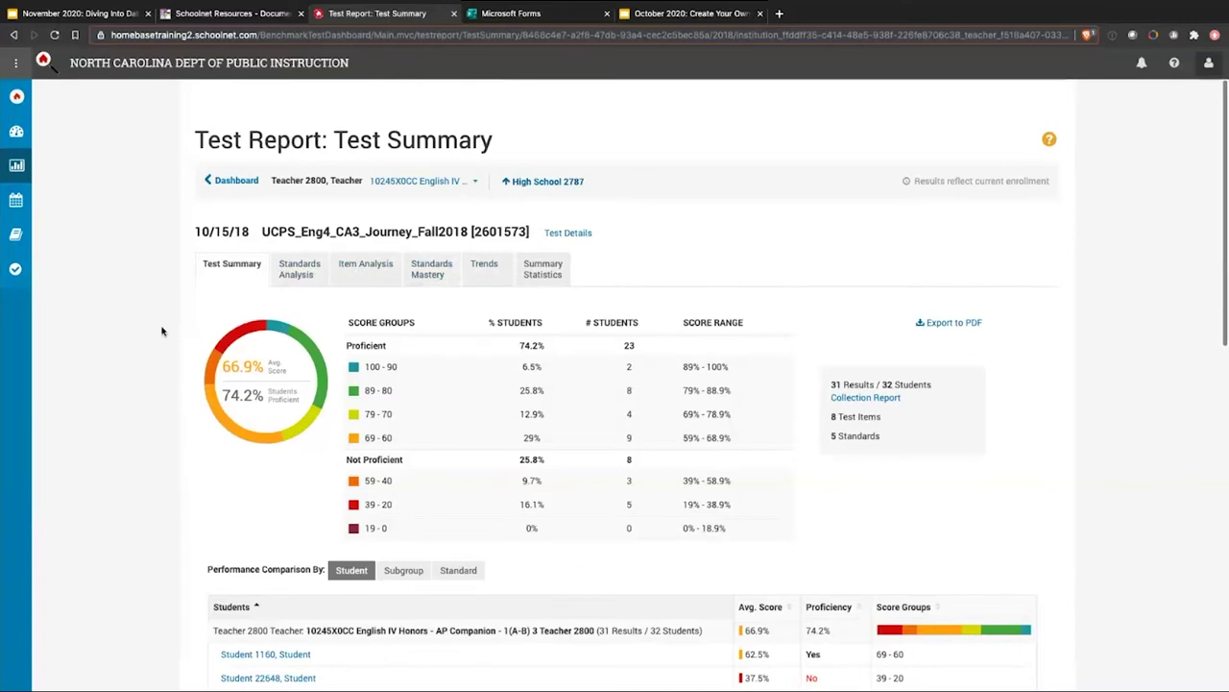
Show the test summary for all sections of 10245X0CC English IV Honors - AP Companion.
click(475, 183)
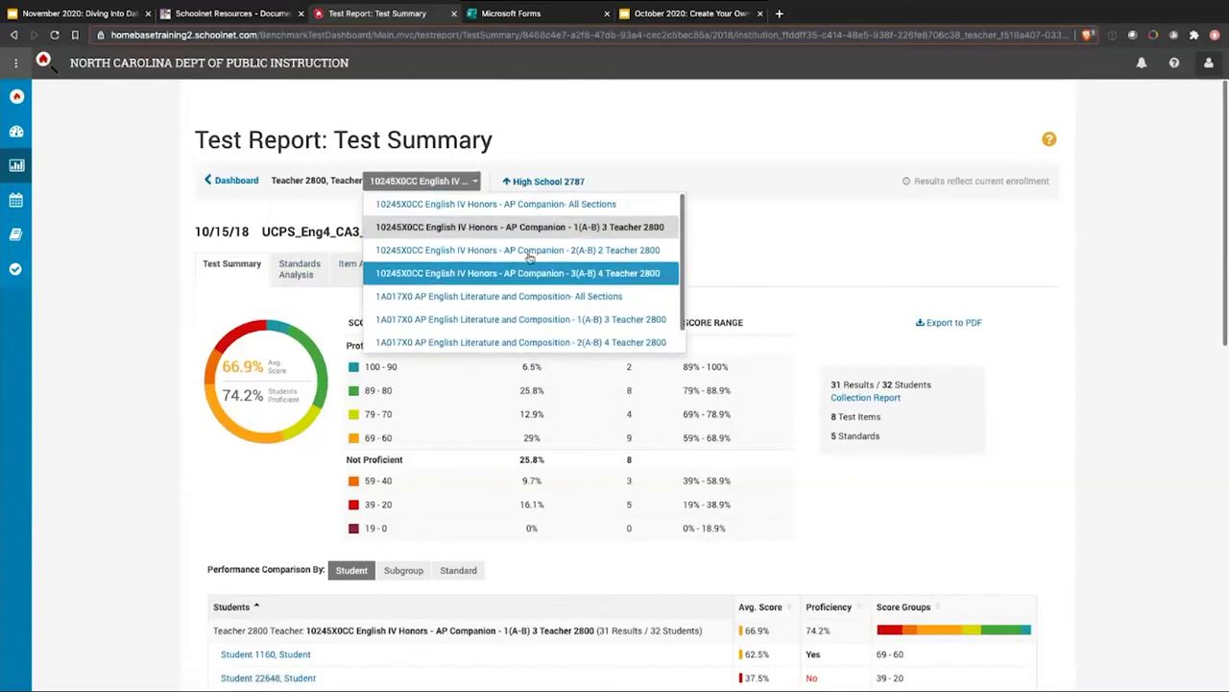
click(534, 205)
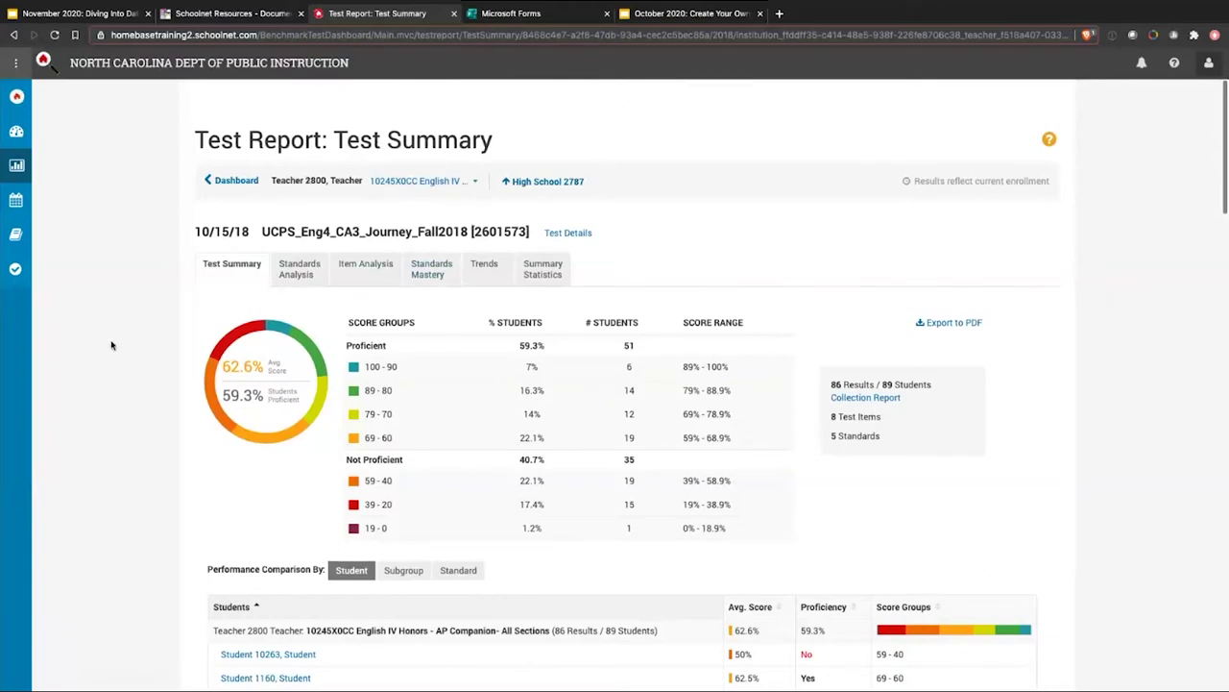
scroll(149, 382, down, 5)
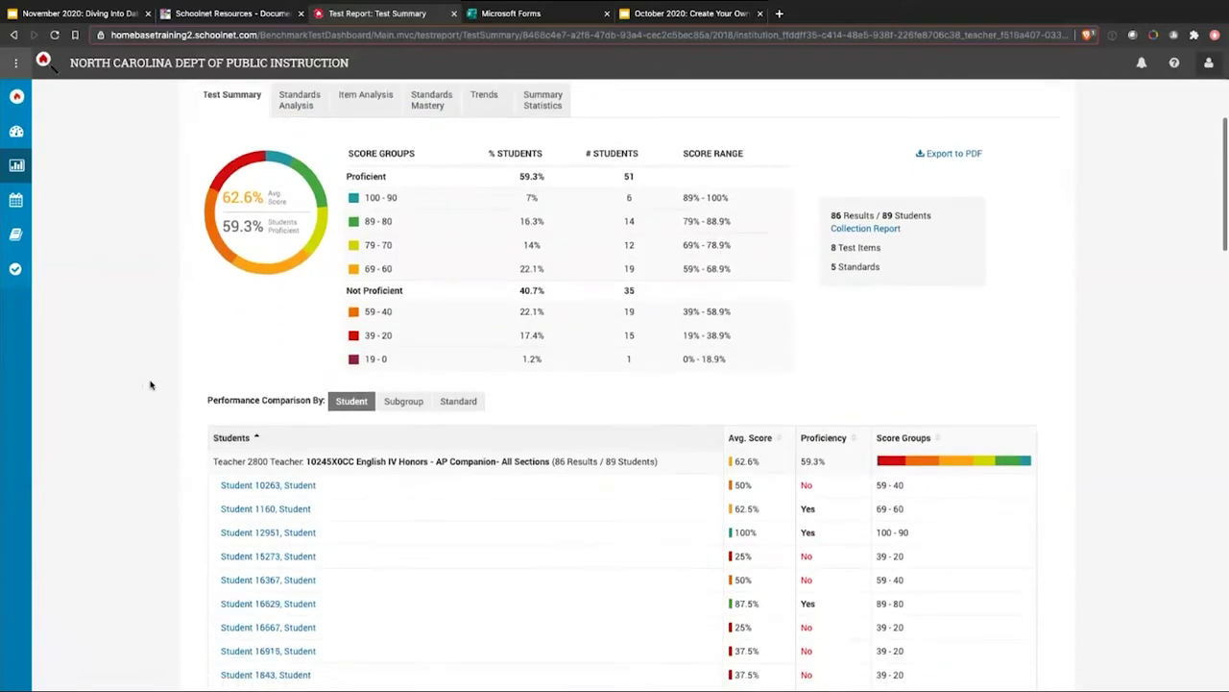
scroll(144, 325, up, 2)
scroll(144, 325, up, 1)
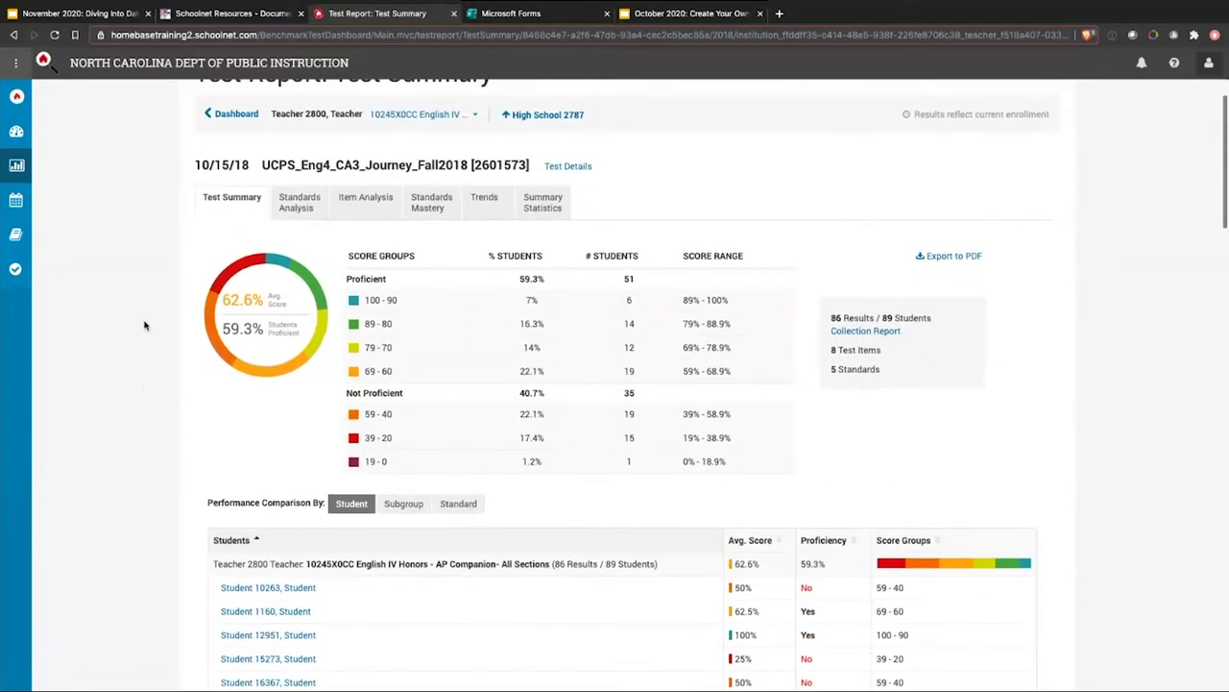
scroll(140, 314, up, 1)
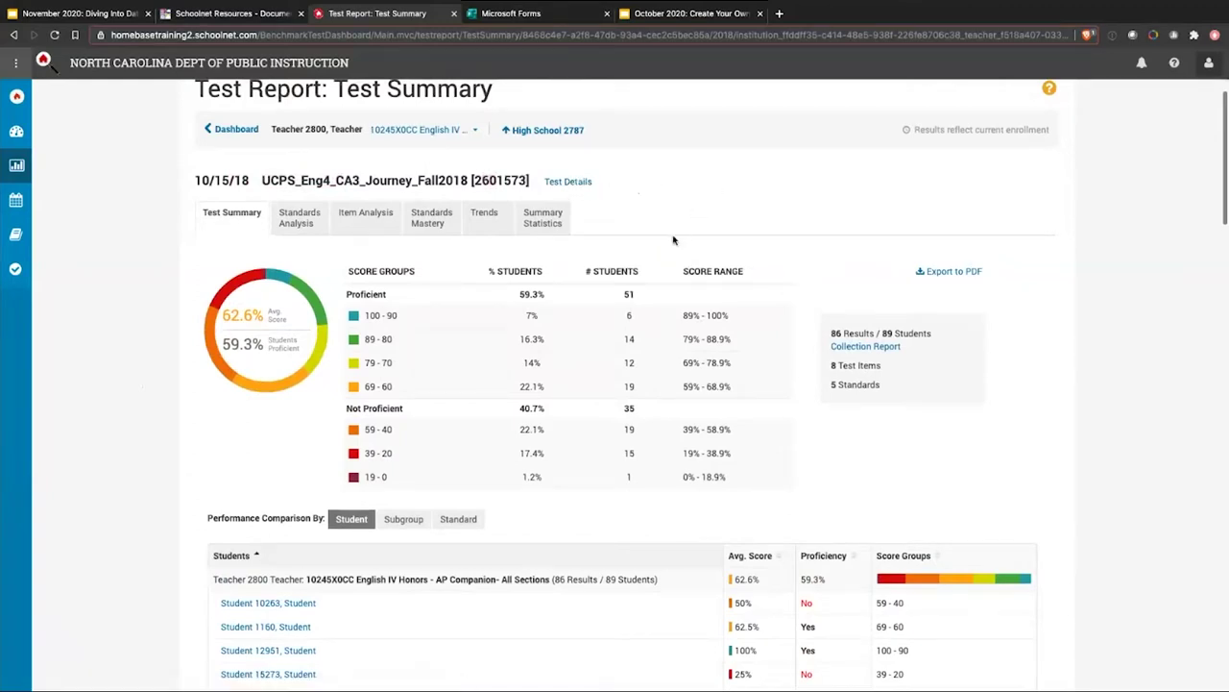
scroll(389, 269, down, 1)
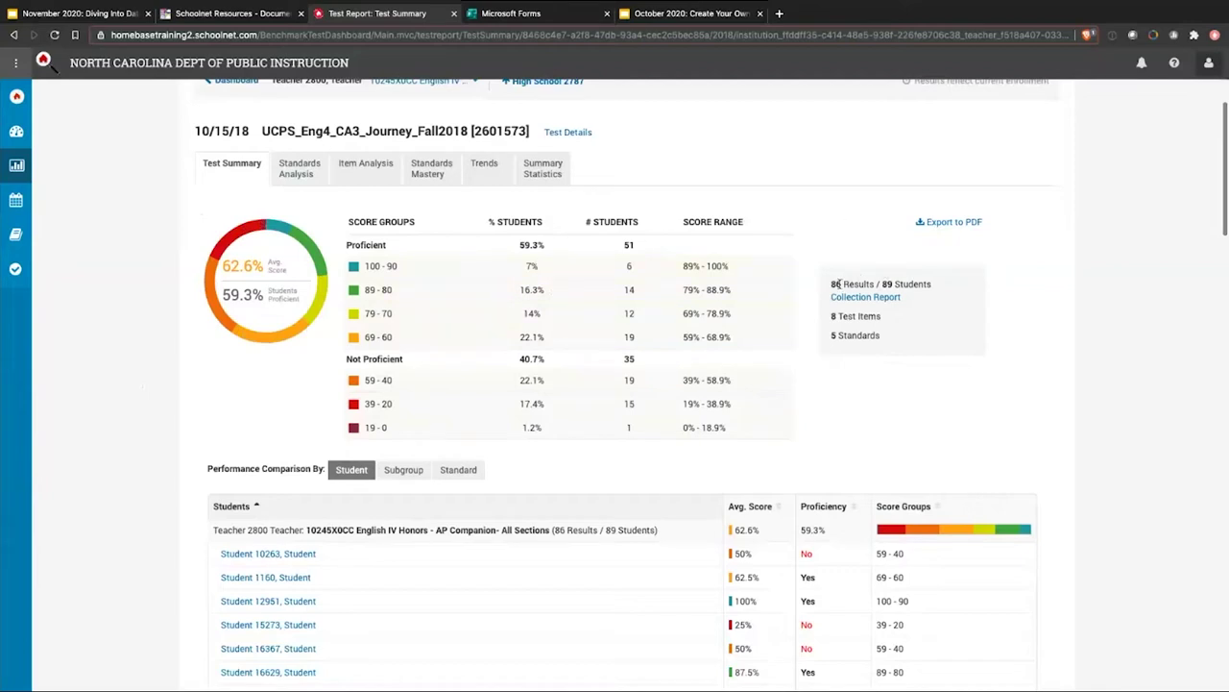
Check the collection report for students in English IV Honors section 1(A B) 3 with no collected results, and close the report.
mouse_move(832, 284)
mouse_down()
mouse_move(895, 284)
mouse_move(832, 287)
mouse_up()
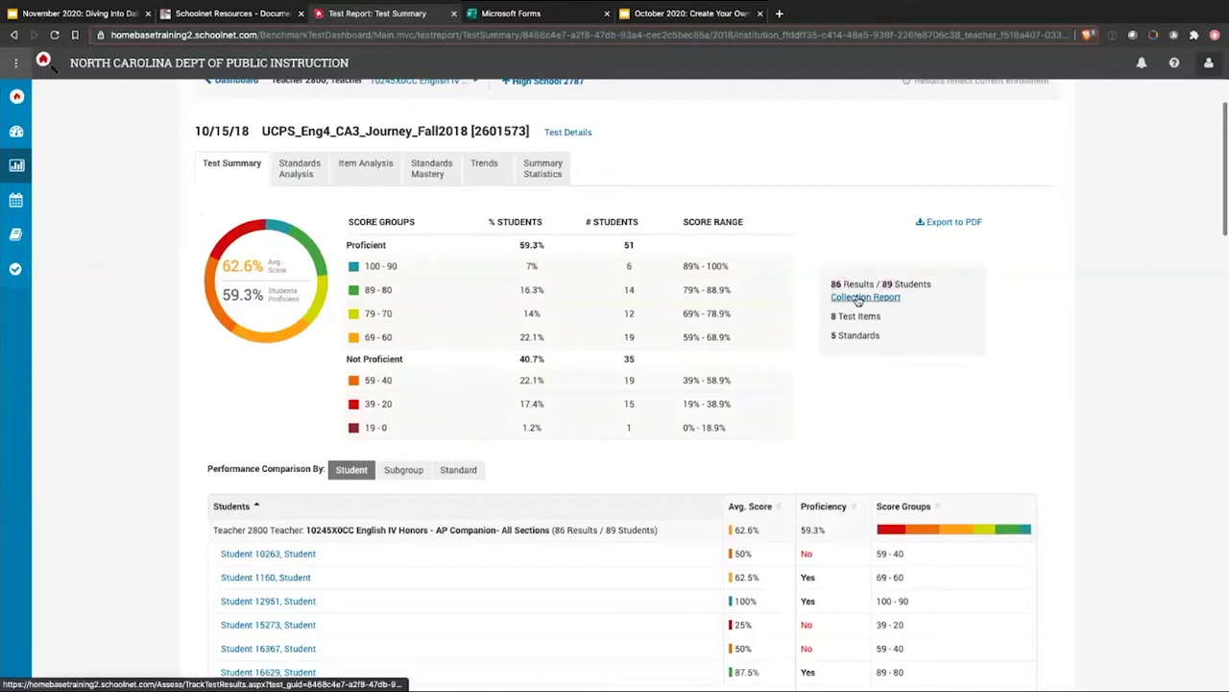
click(858, 297)
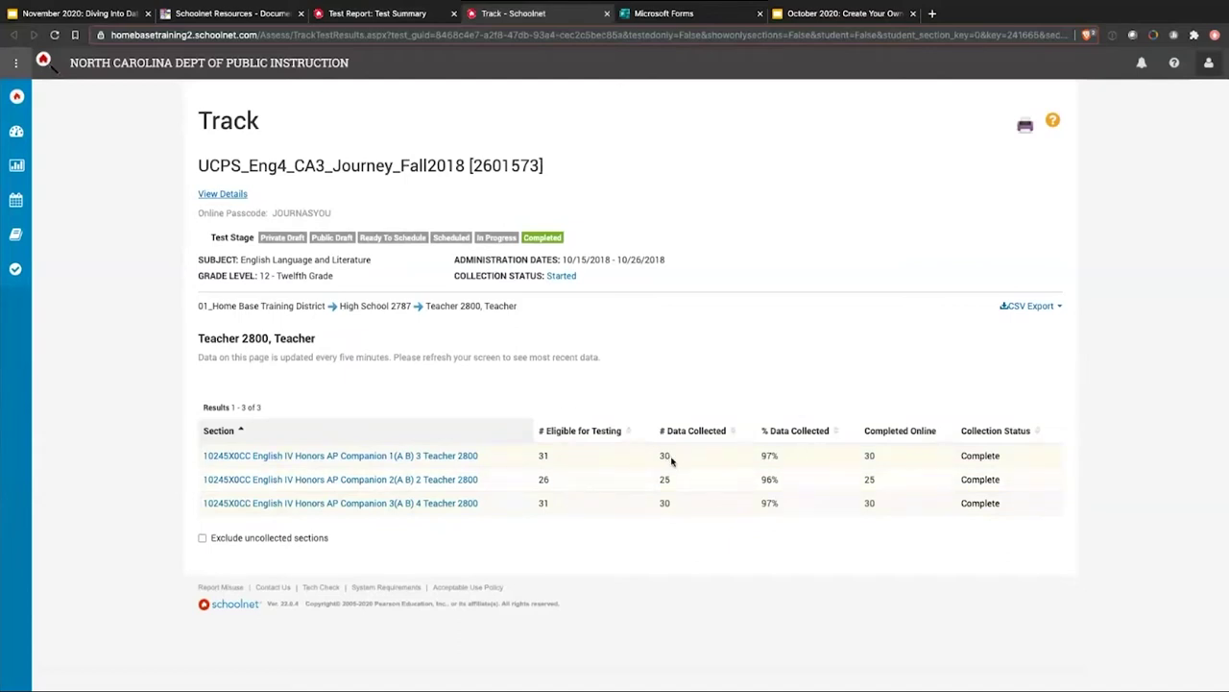
click(376, 461)
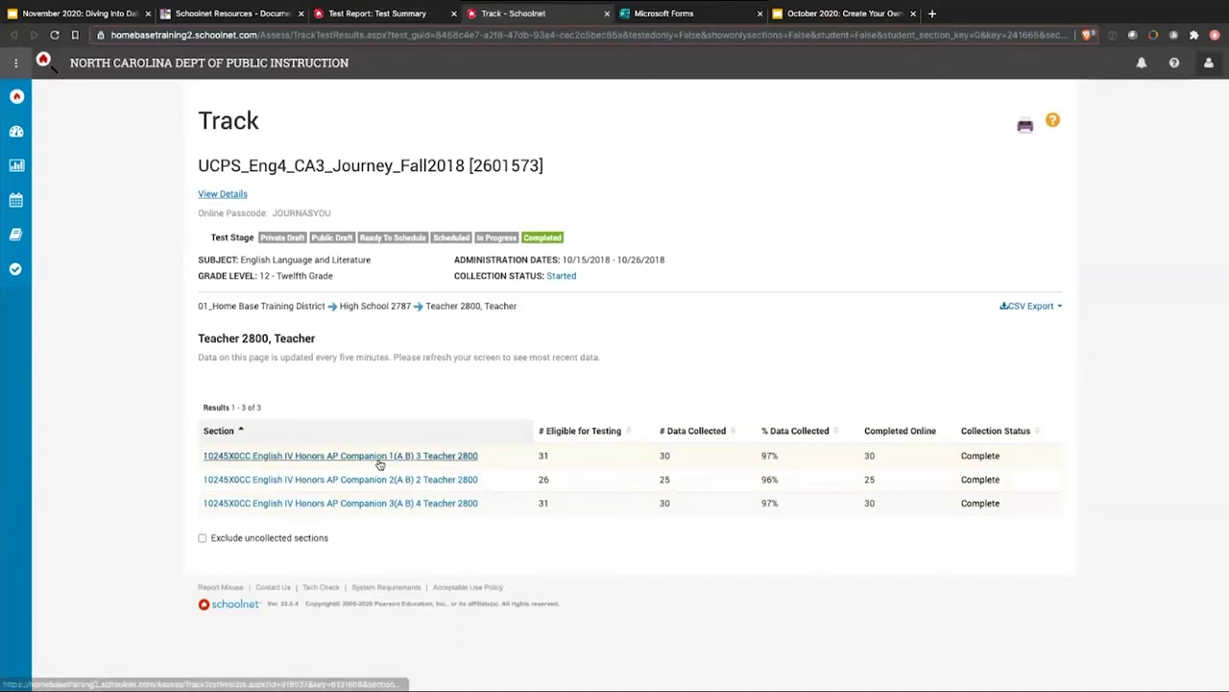
scroll(673, 432, down, 6)
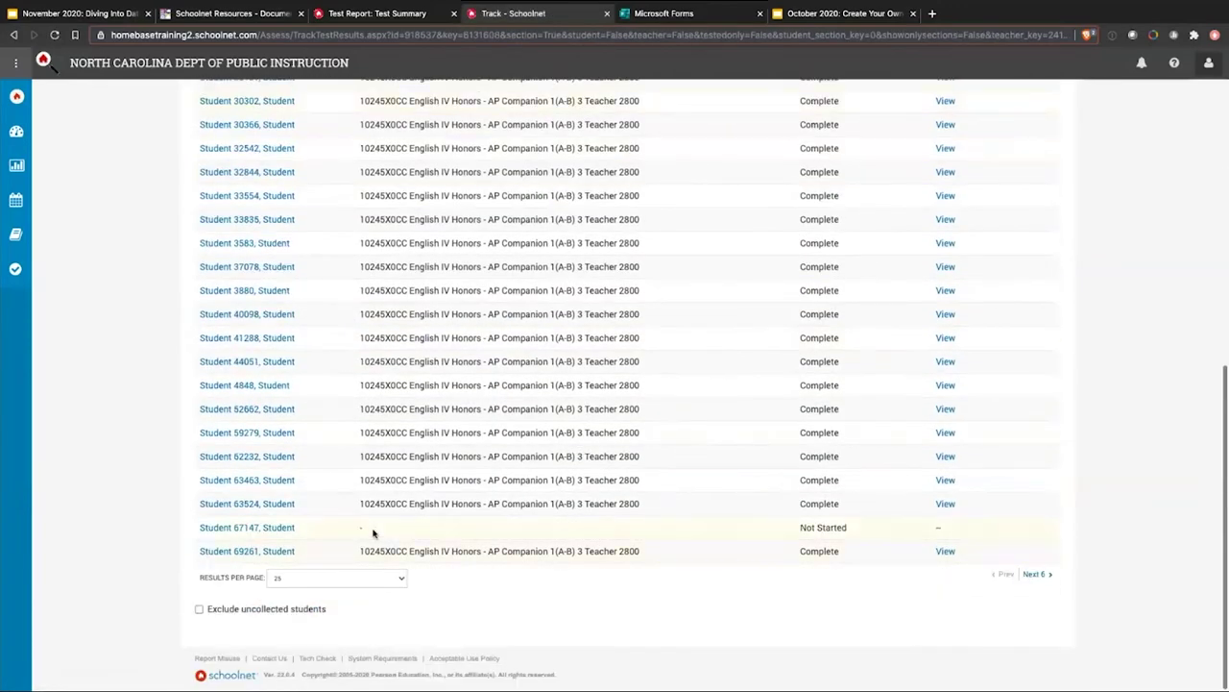
drag(210, 528, 281, 519)
scroll(583, 375, up, 5)
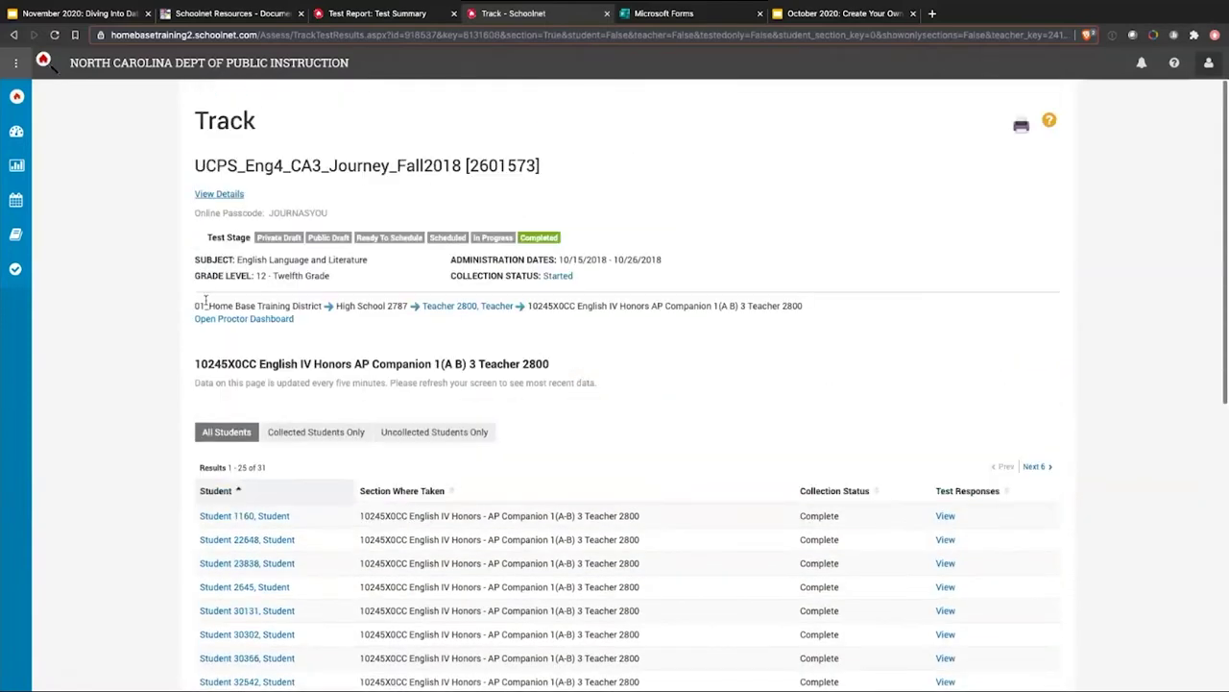
click(606, 13)
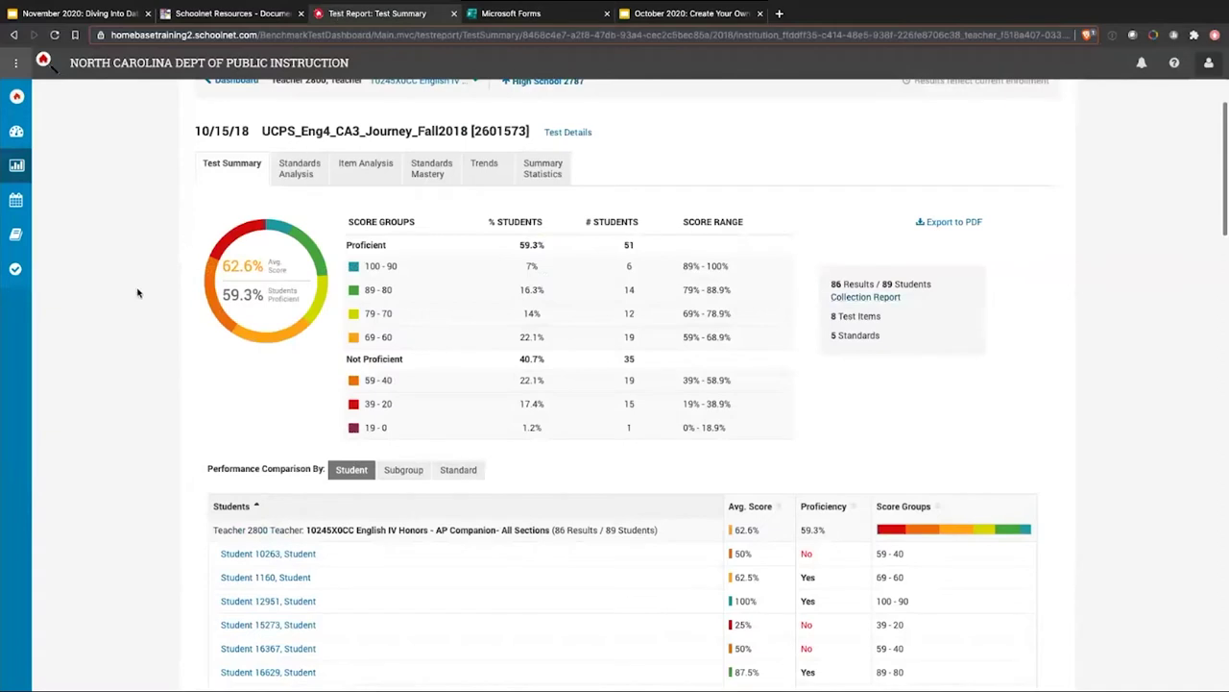
Examine the student performance comparison, including the score-group breakdown for all sections of the course.
click(957, 225)
scroll(1124, 382, down, 3)
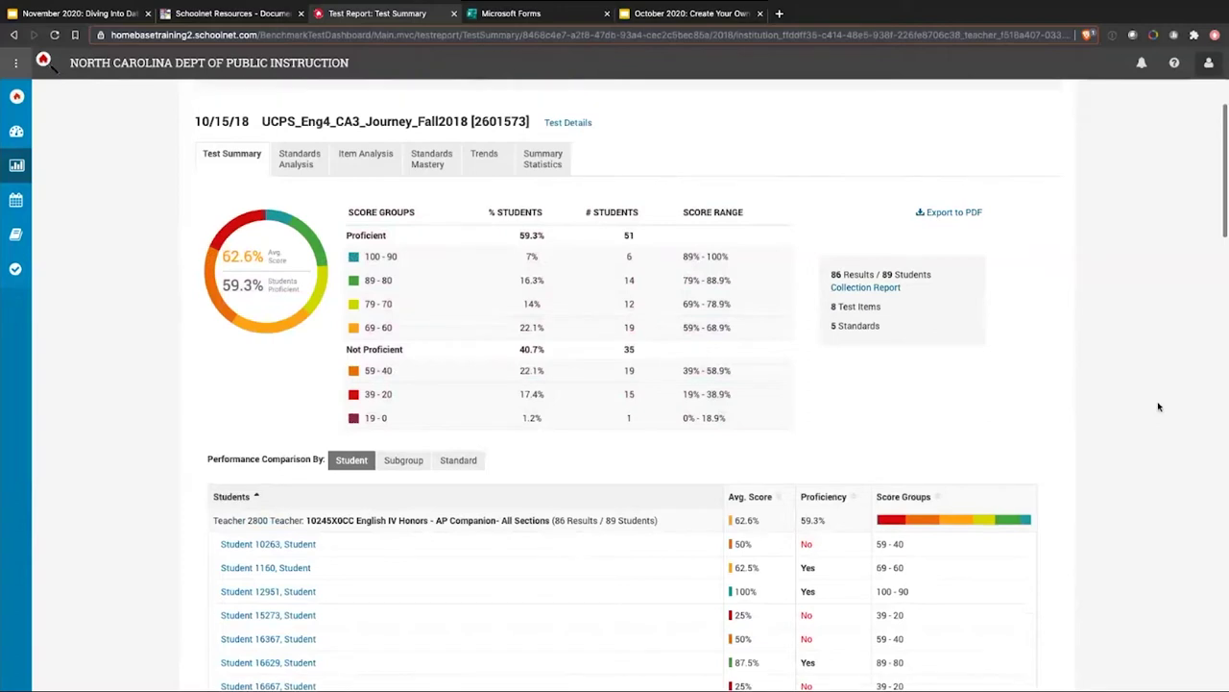
scroll(1158, 406, down, 1)
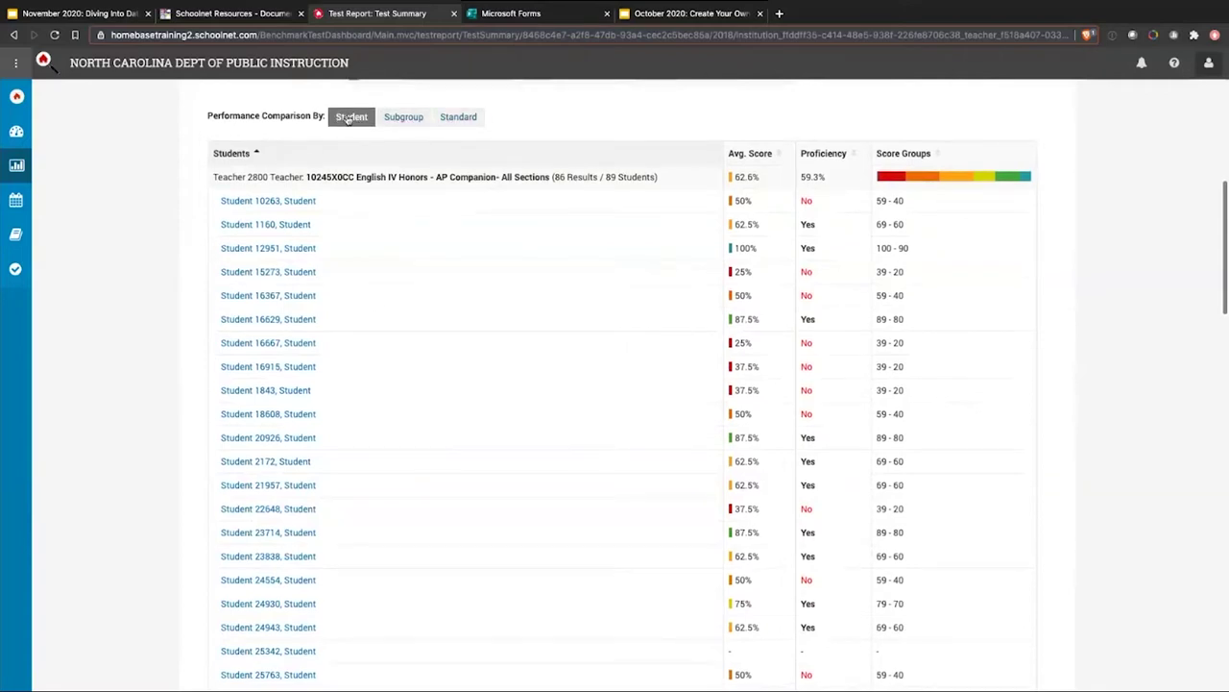
scroll(486, 230, down, 1)
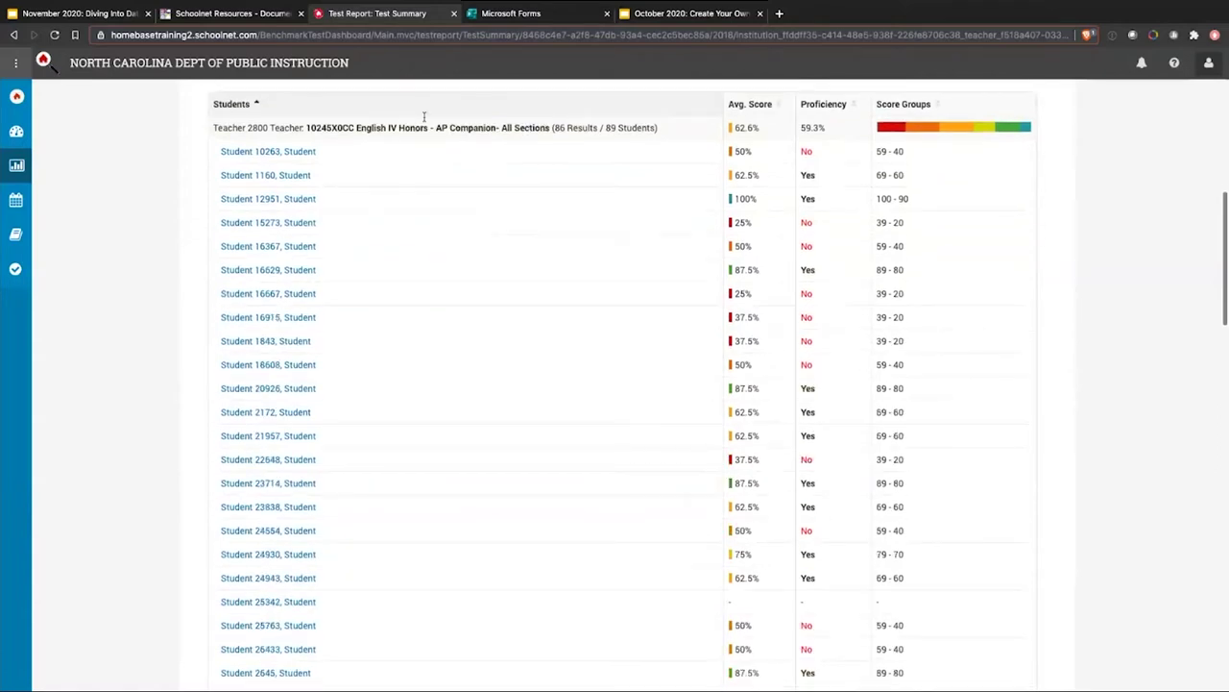
drag(548, 132, 432, 127)
click(559, 128)
mouse_move(927, 128)
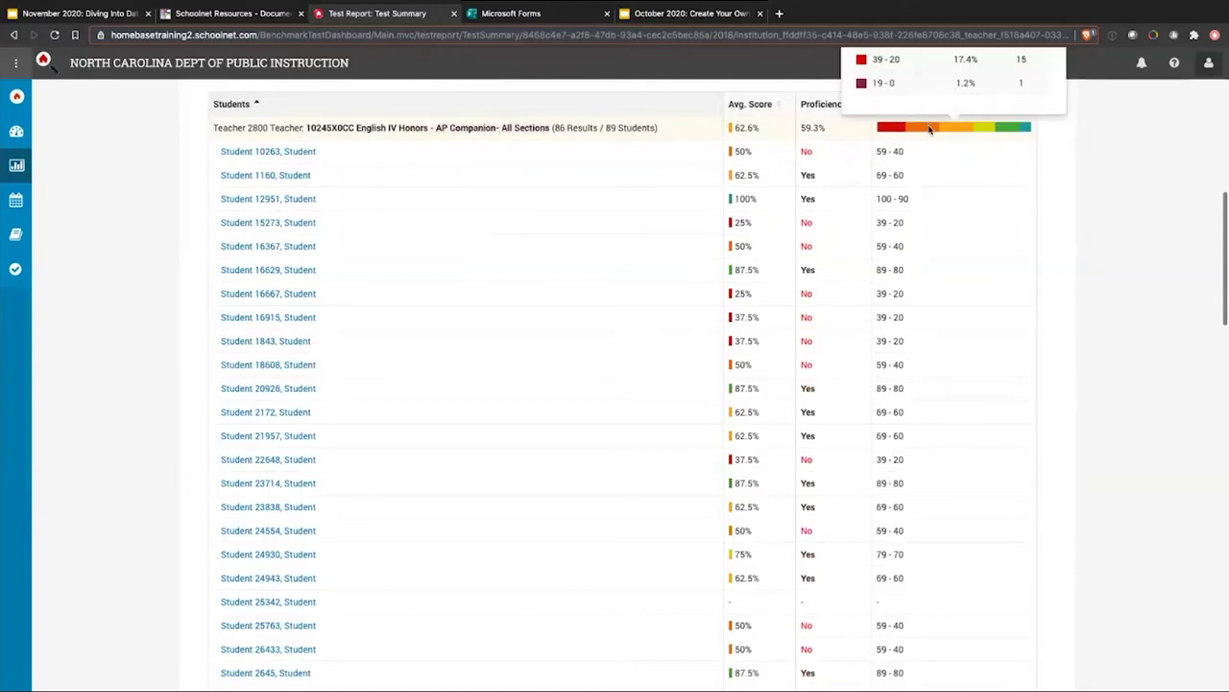
scroll(930, 128, up, 2)
mouse_move(975, 325)
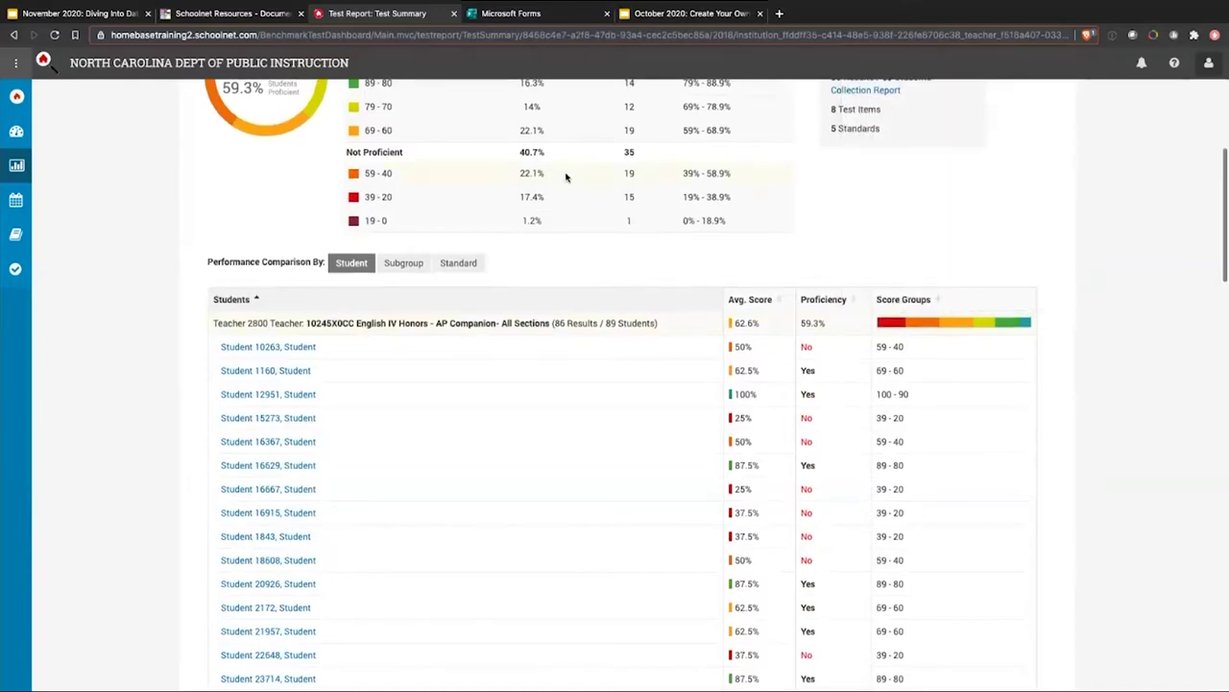
scroll(531, 211, up, 2)
scroll(1095, 367, down, 4)
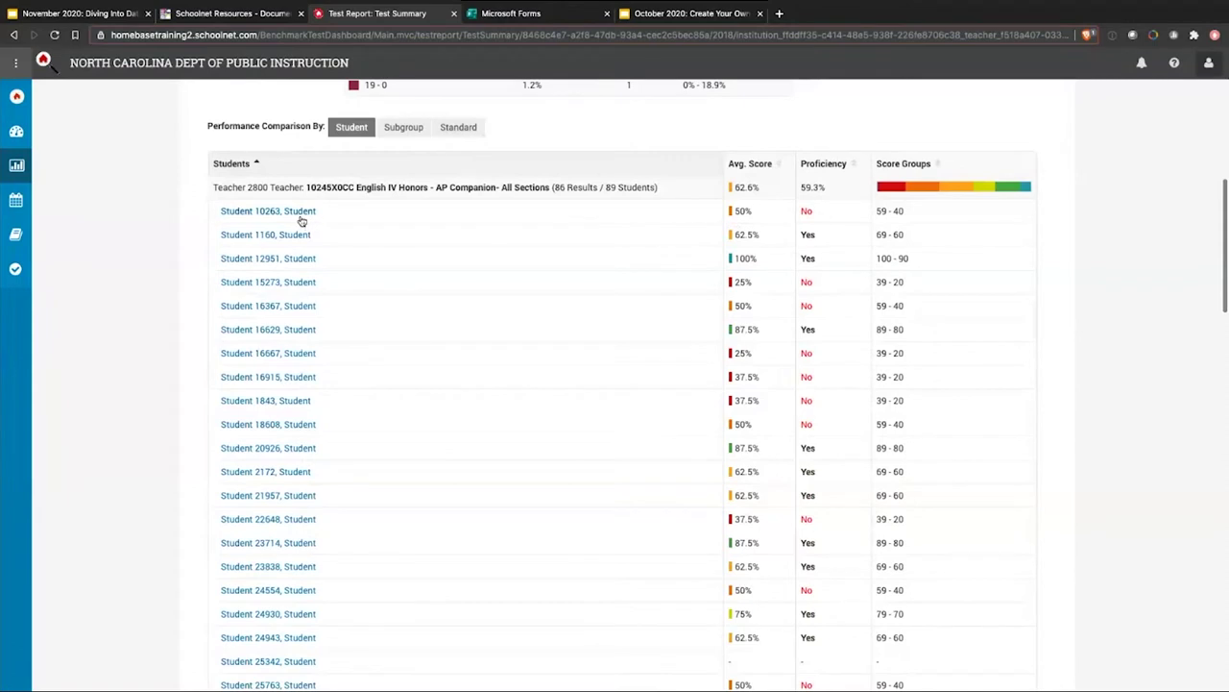
Sort the student comparison by proficiency in ascending order and review the list.
scroll(306, 288, down, 1)
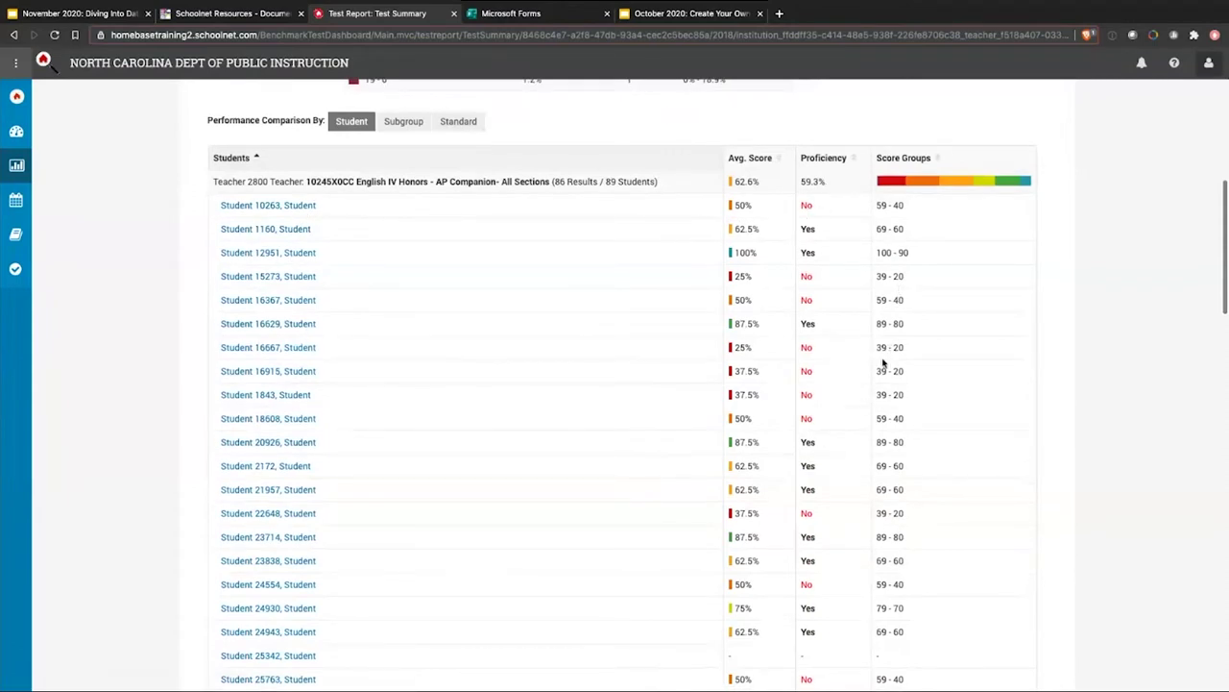
click(824, 158)
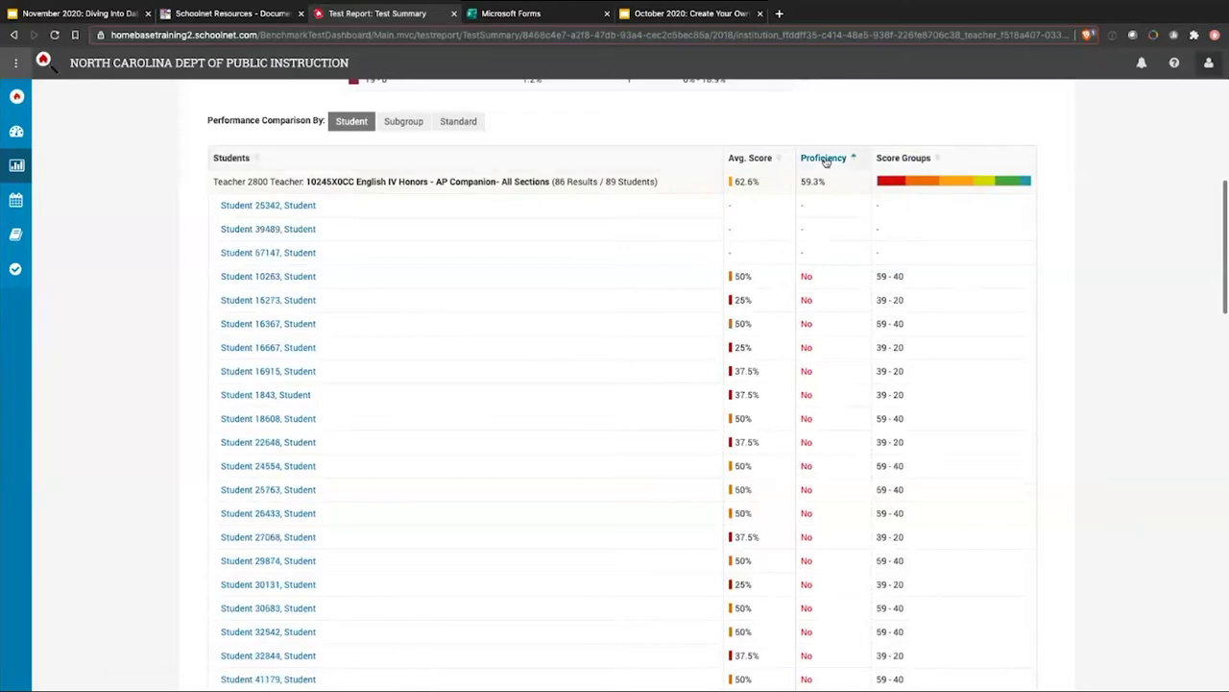
scroll(826, 307, down, 15)
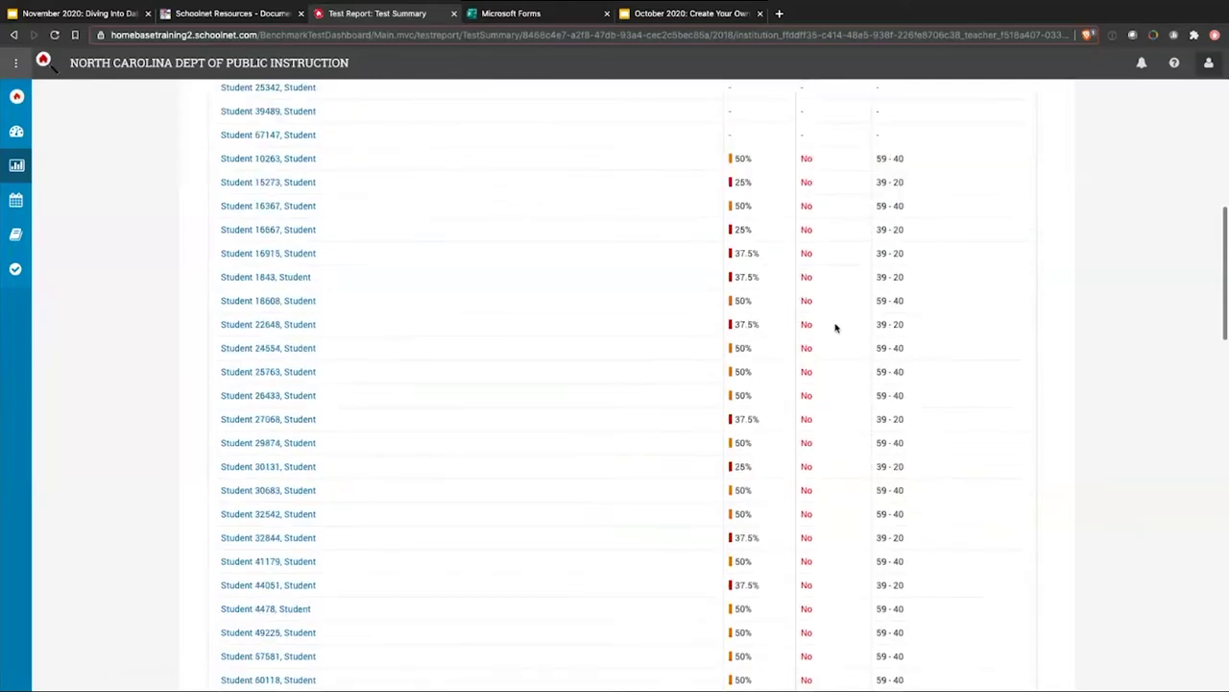
scroll(834, 328, up, 20)
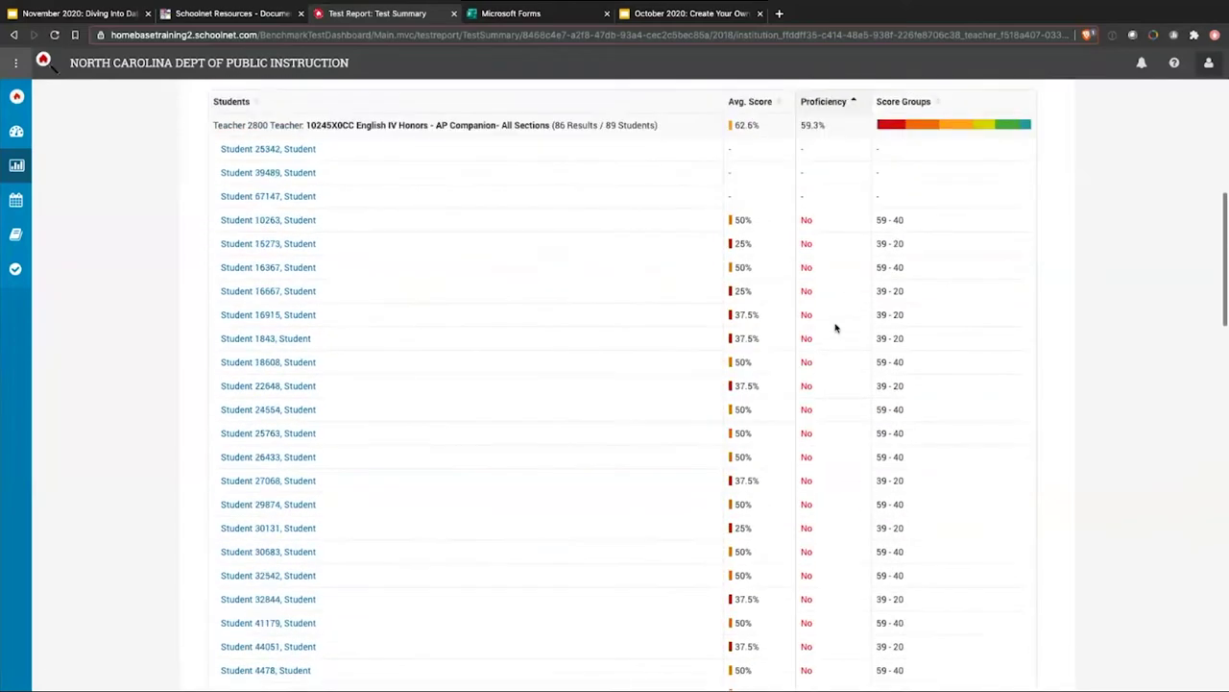
Sort the student comparison by average score from lowest to highest and review the full list.
scroll(758, 471, down, 2)
click(745, 417)
scroll(672, 588, down, 3)
scroll(730, 471, down, 10)
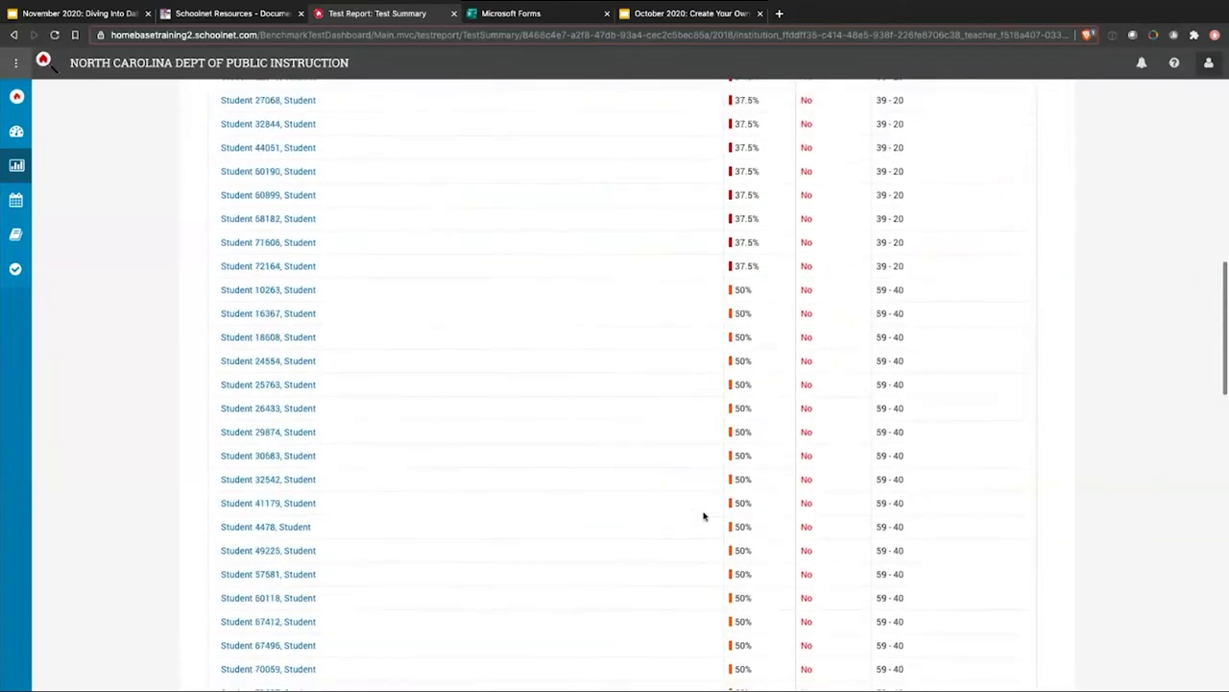
scroll(697, 518, down, 10)
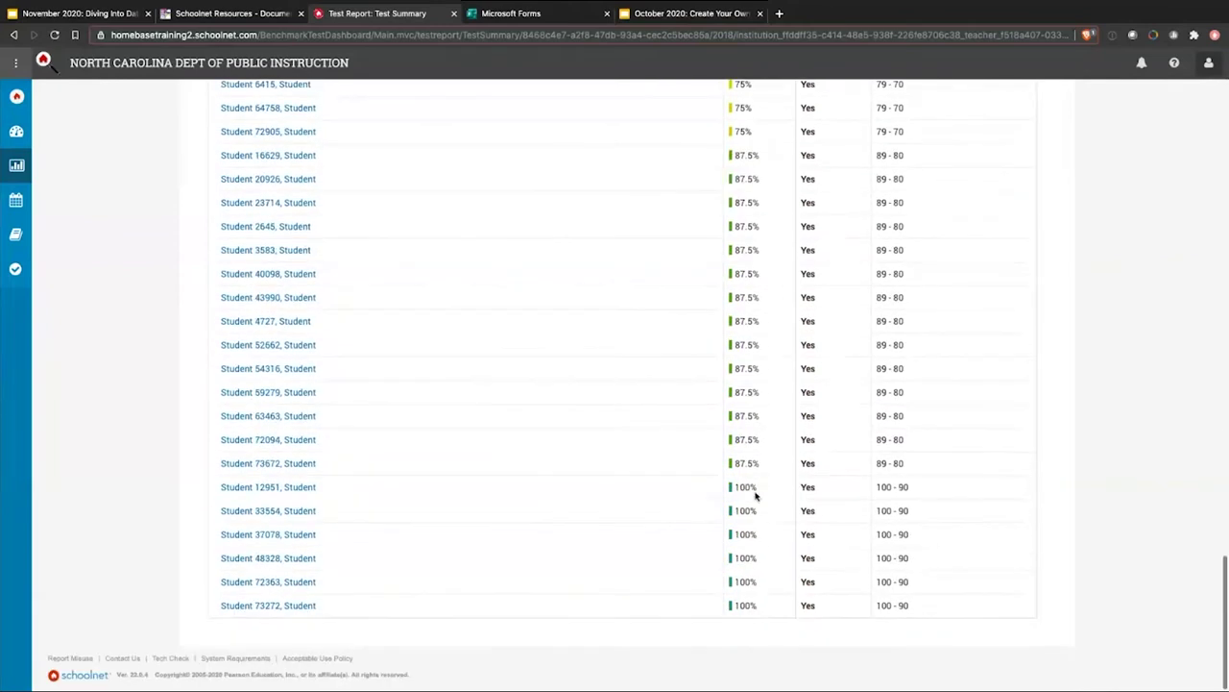
scroll(620, 383, up, 7)
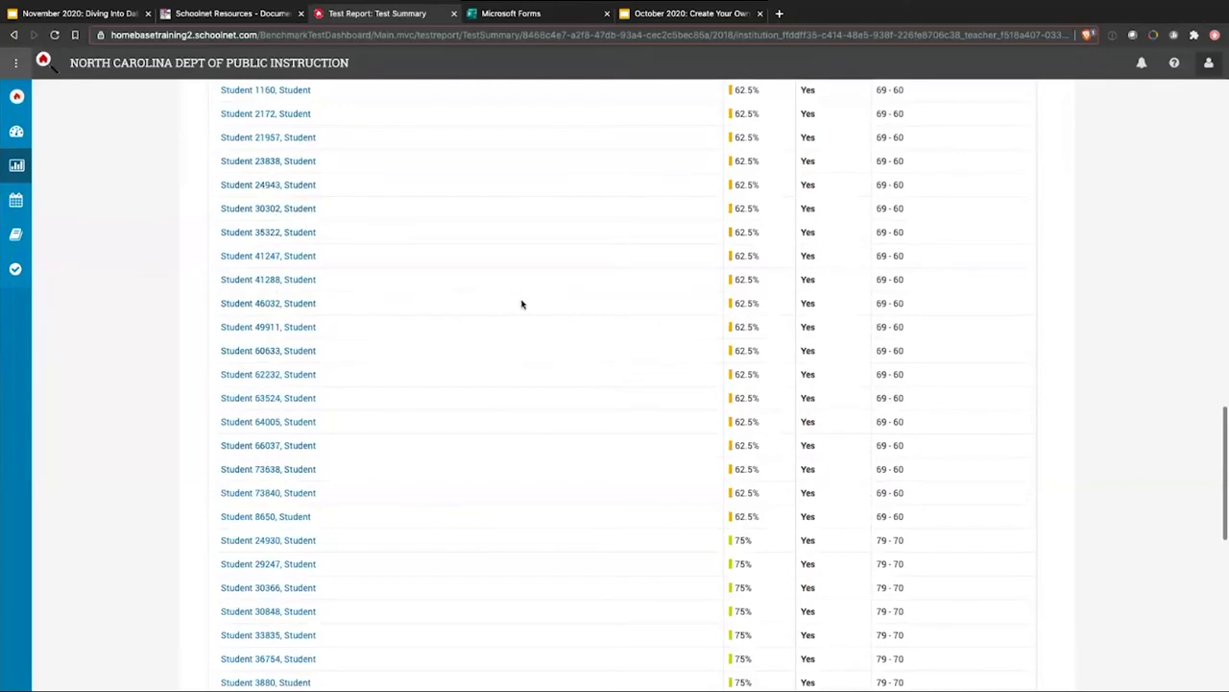
scroll(522, 302, up, 10)
scroll(521, 305, up, 1)
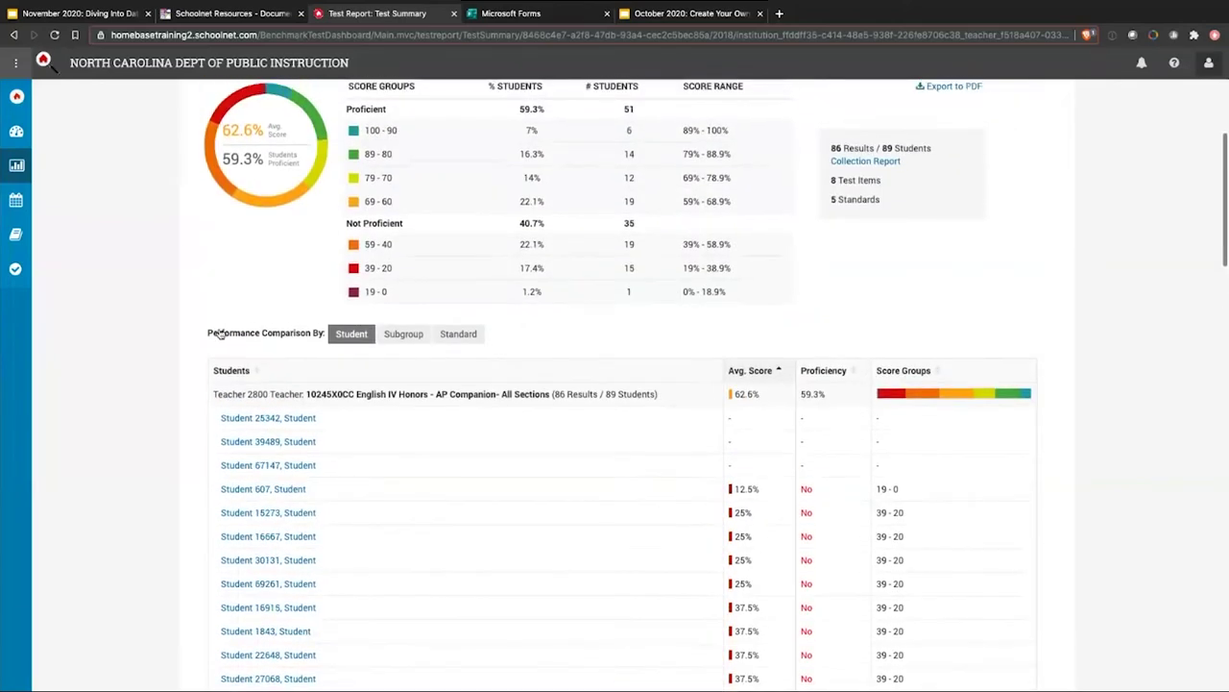
Compare performance by subgroup and inspect the score-group breakdowns of individual subgroups.
click(392, 338)
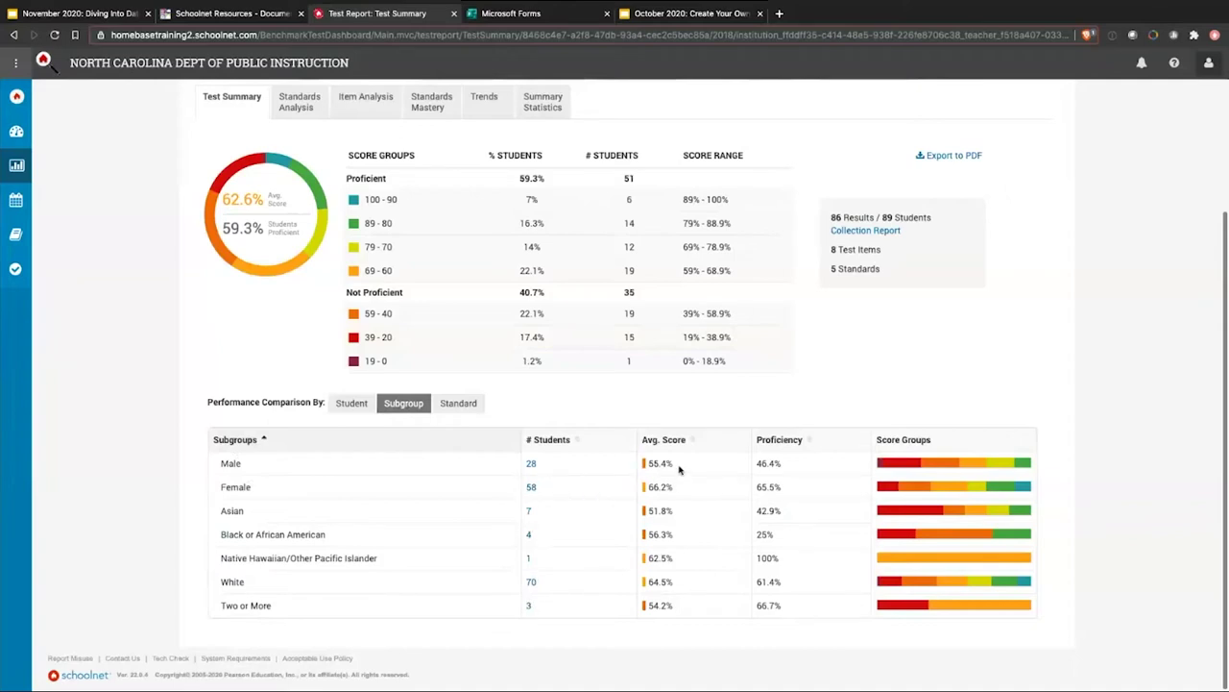
drag(675, 470, 649, 463)
click(813, 469)
mouse_move(955, 515)
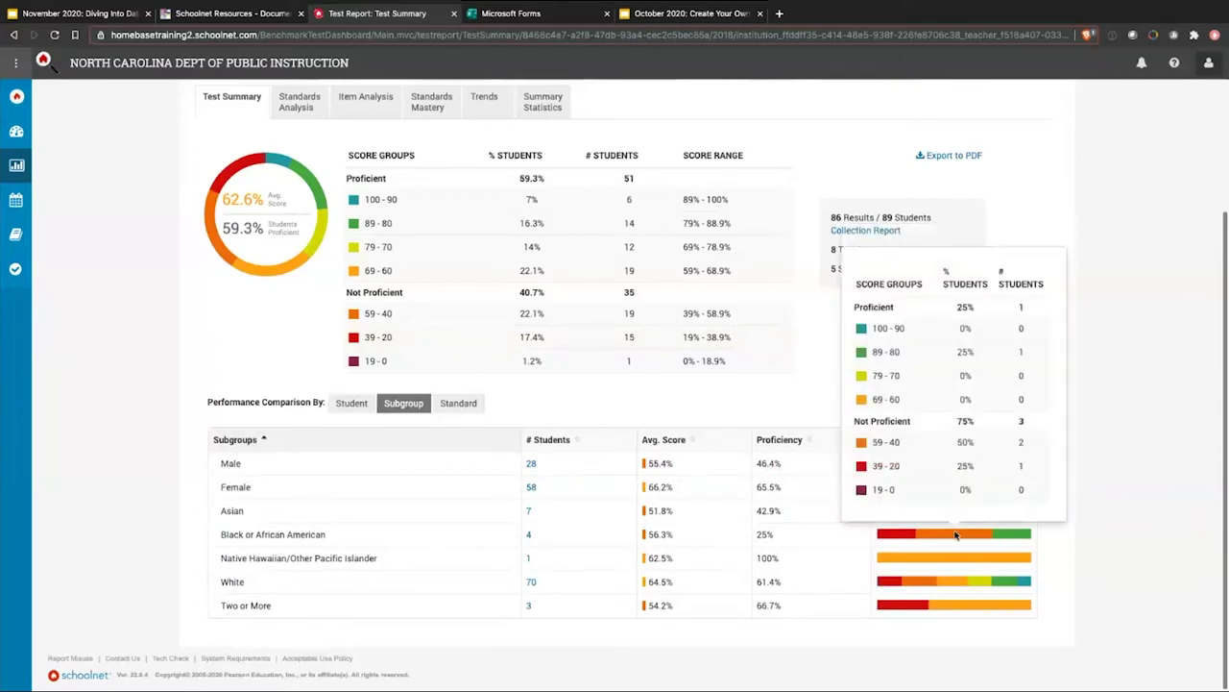
mouse_move(943, 466)
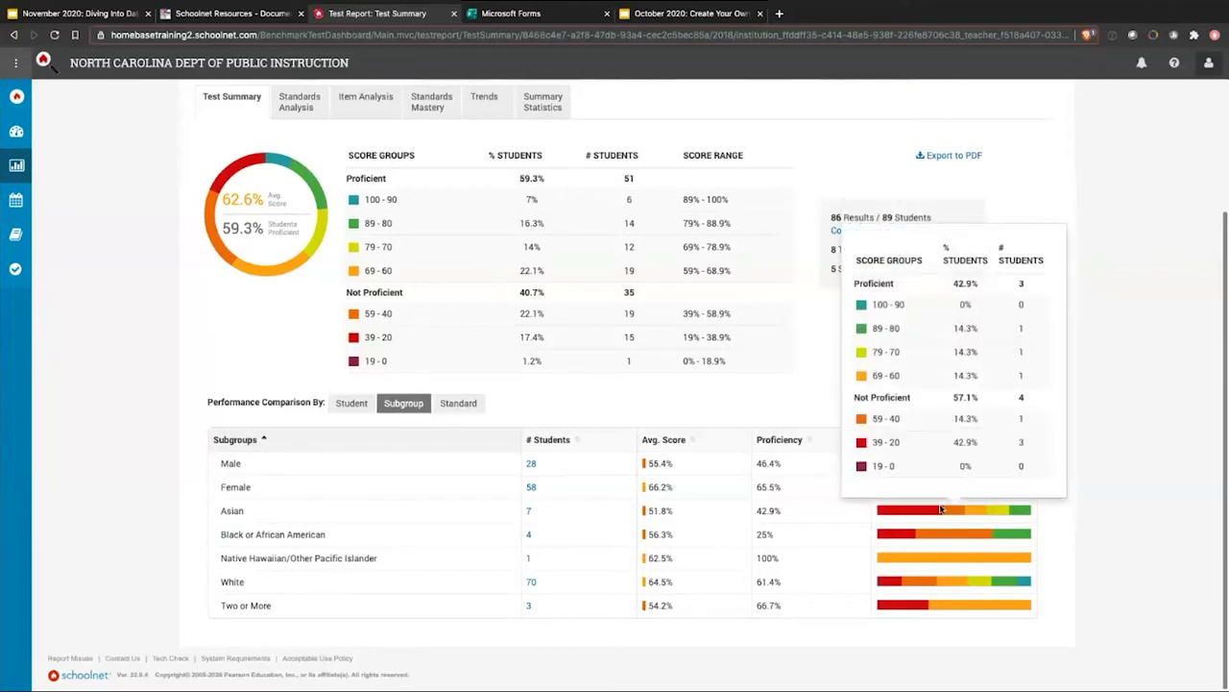
Compare performance by standard, sorted by average score from lowest to highest.
click(458, 404)
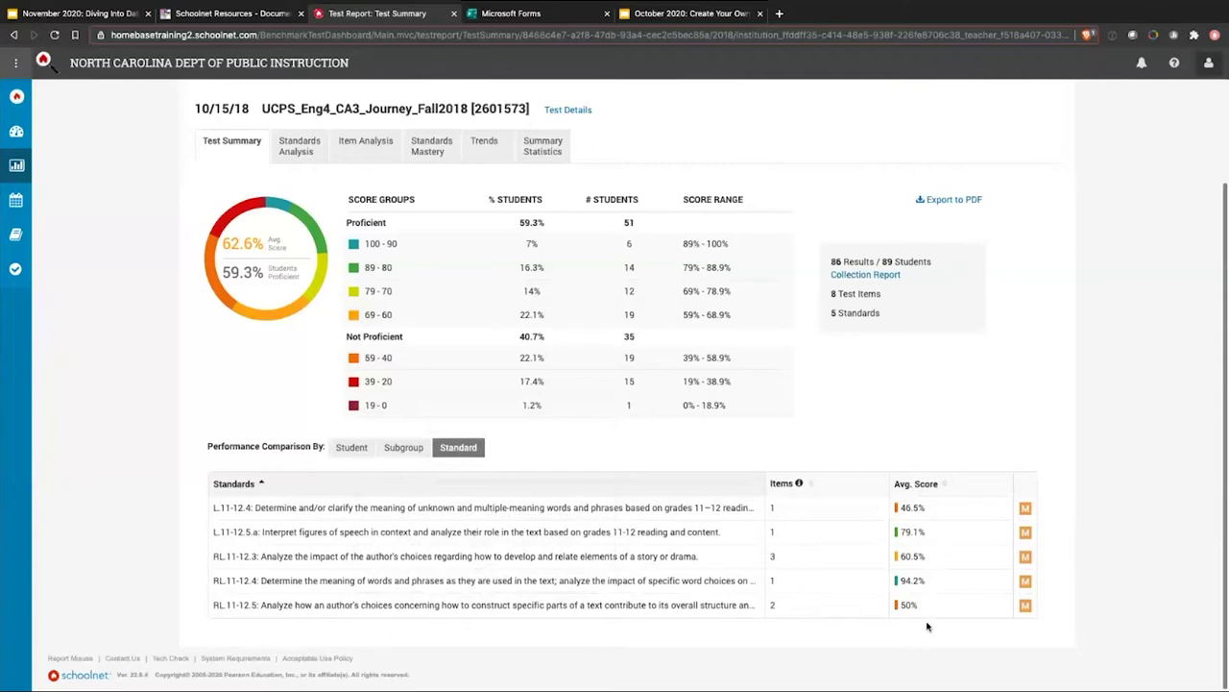
click(912, 483)
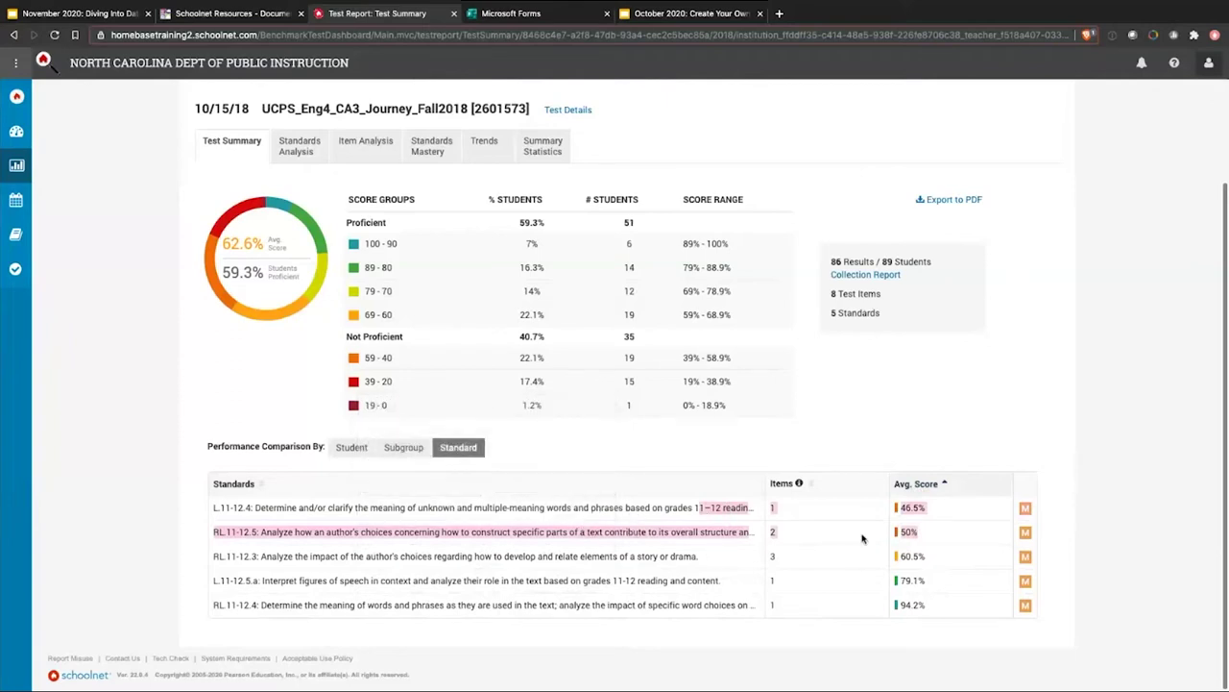
Open the test's Standards Analysis report and view the available course sections.
scroll(1120, 411, up, 2)
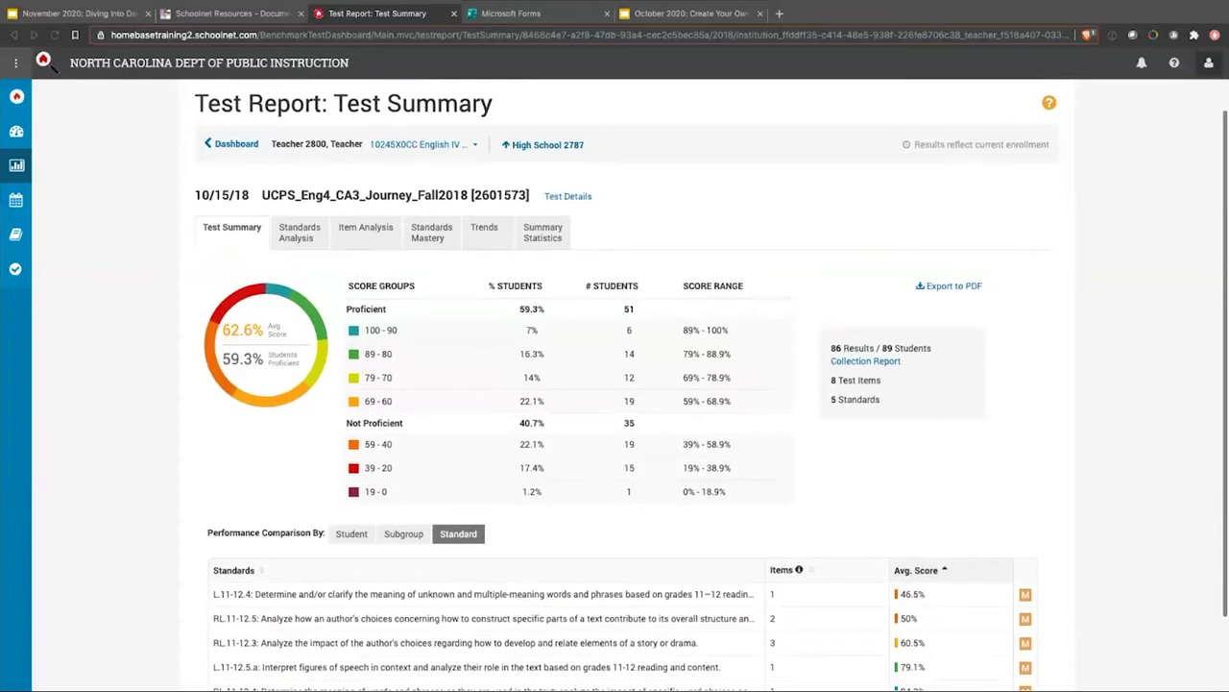
scroll(1067, 267, up, 1)
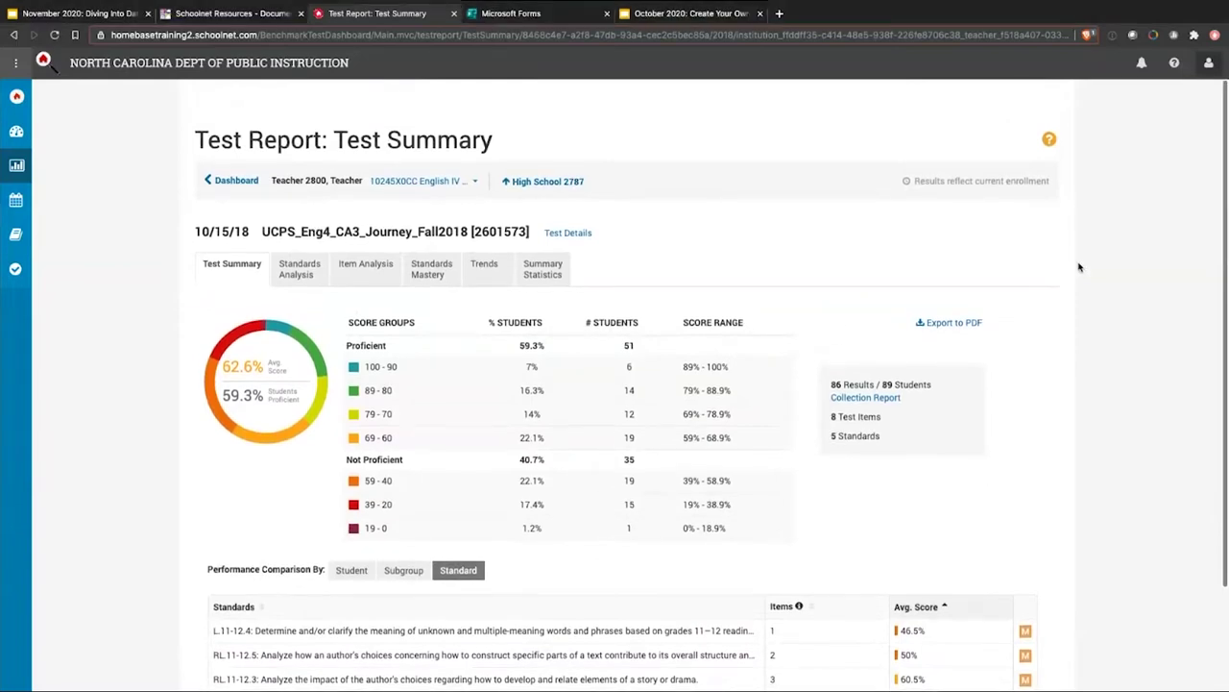
click(288, 276)
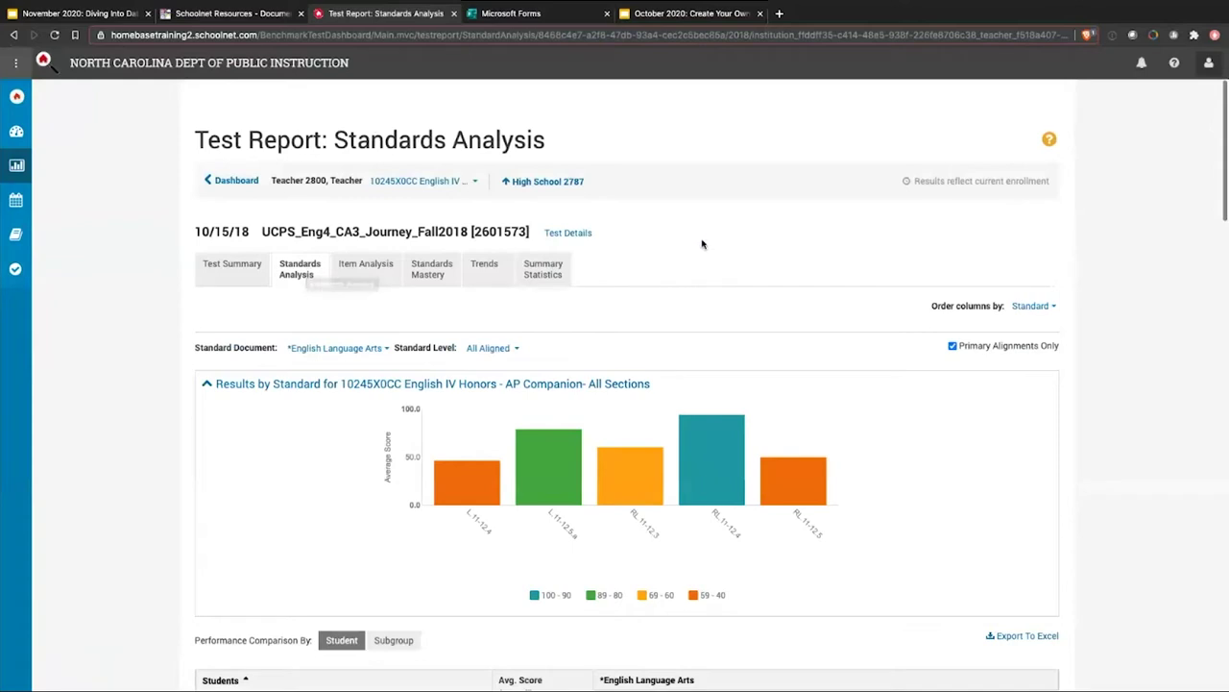
click(430, 185)
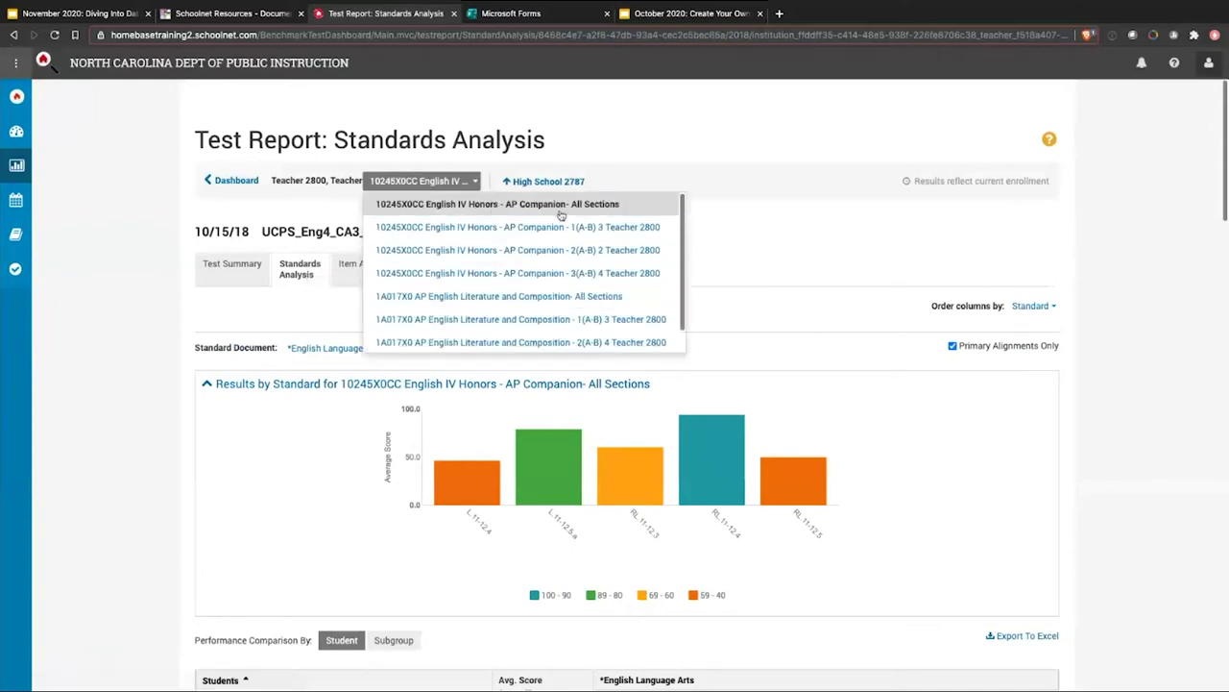
click(796, 223)
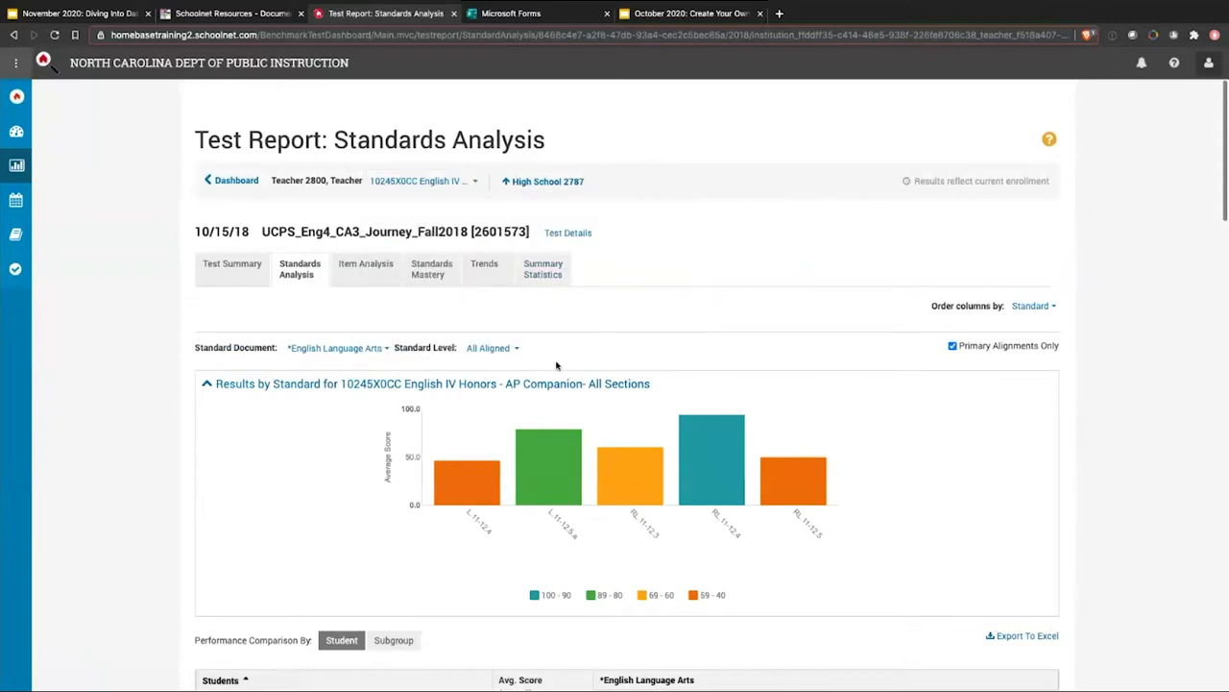
Order the standards columns by Performance (High), and reorder them by Performance (Low).
scroll(198, 317, down, 3)
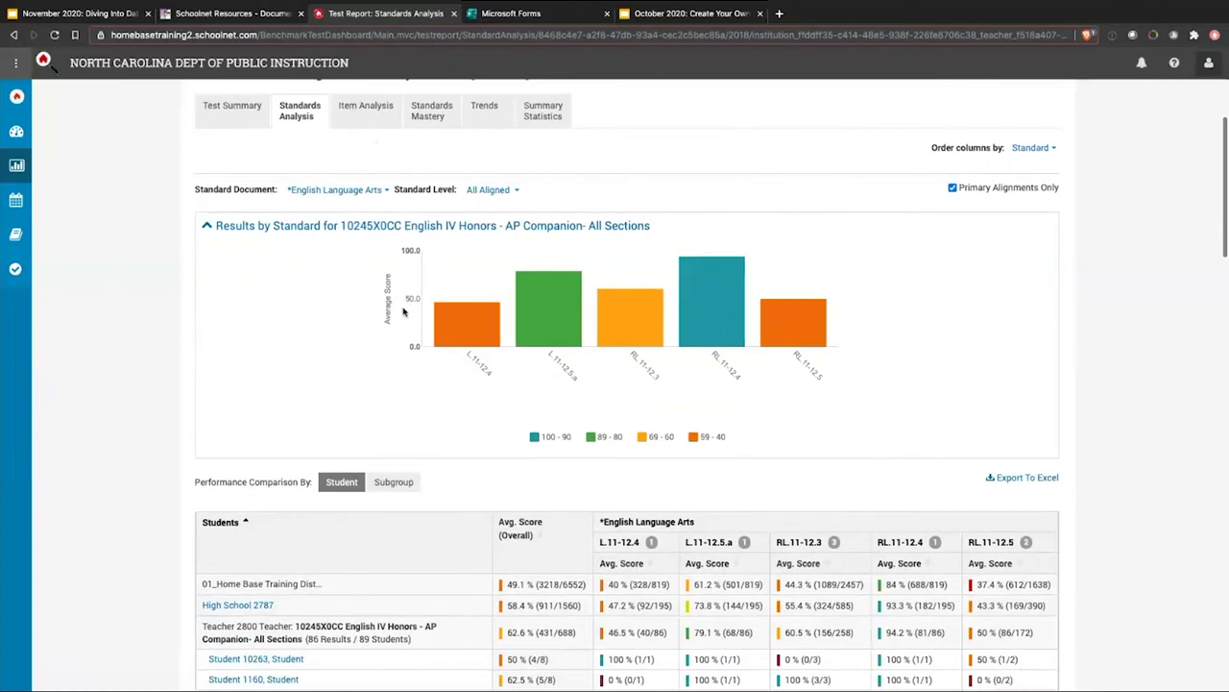
mouse_move(657, 313)
click(1042, 151)
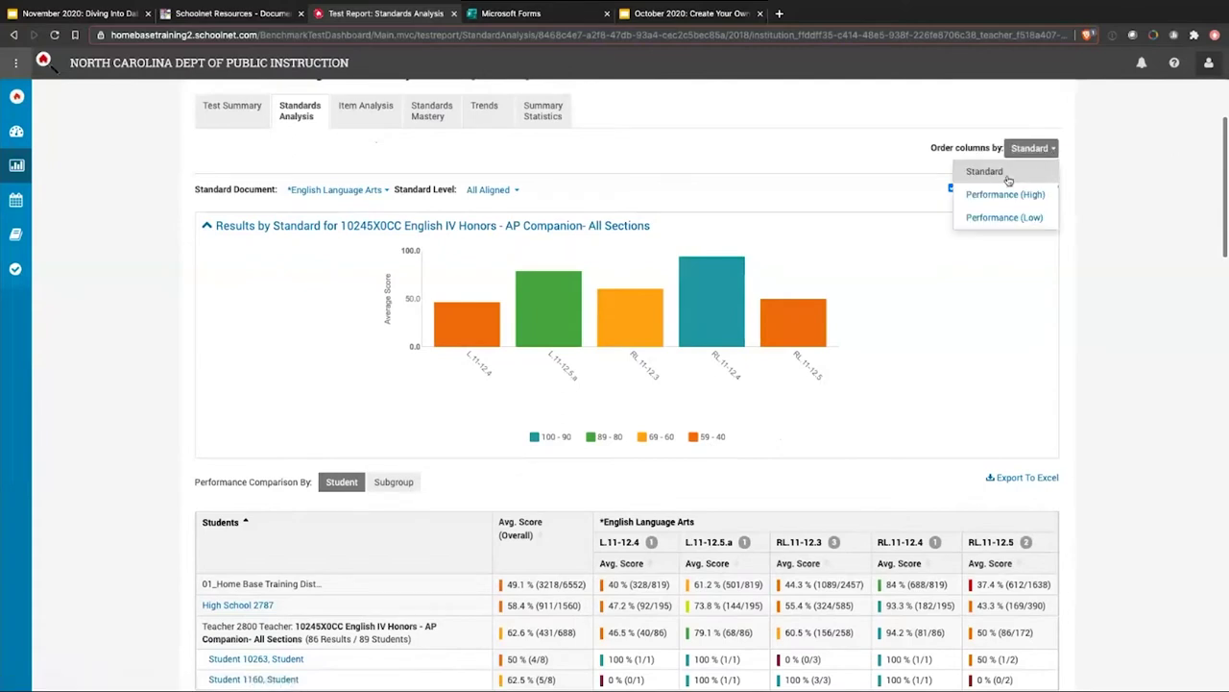
click(1033, 196)
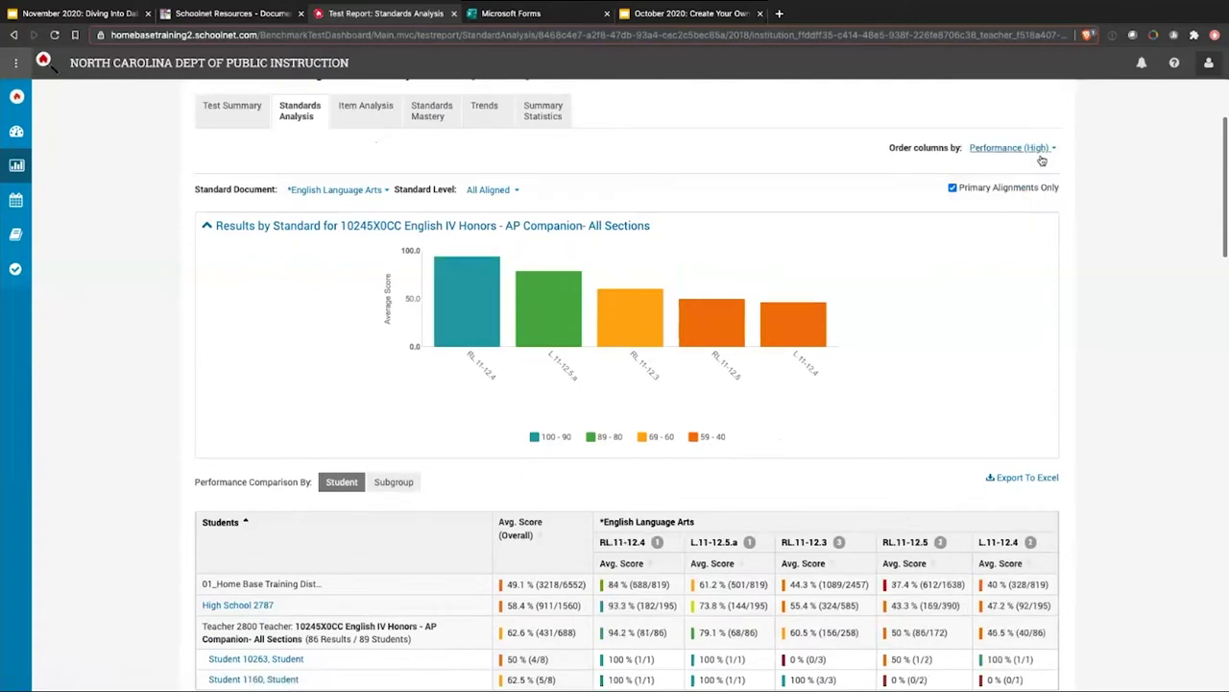
click(1037, 150)
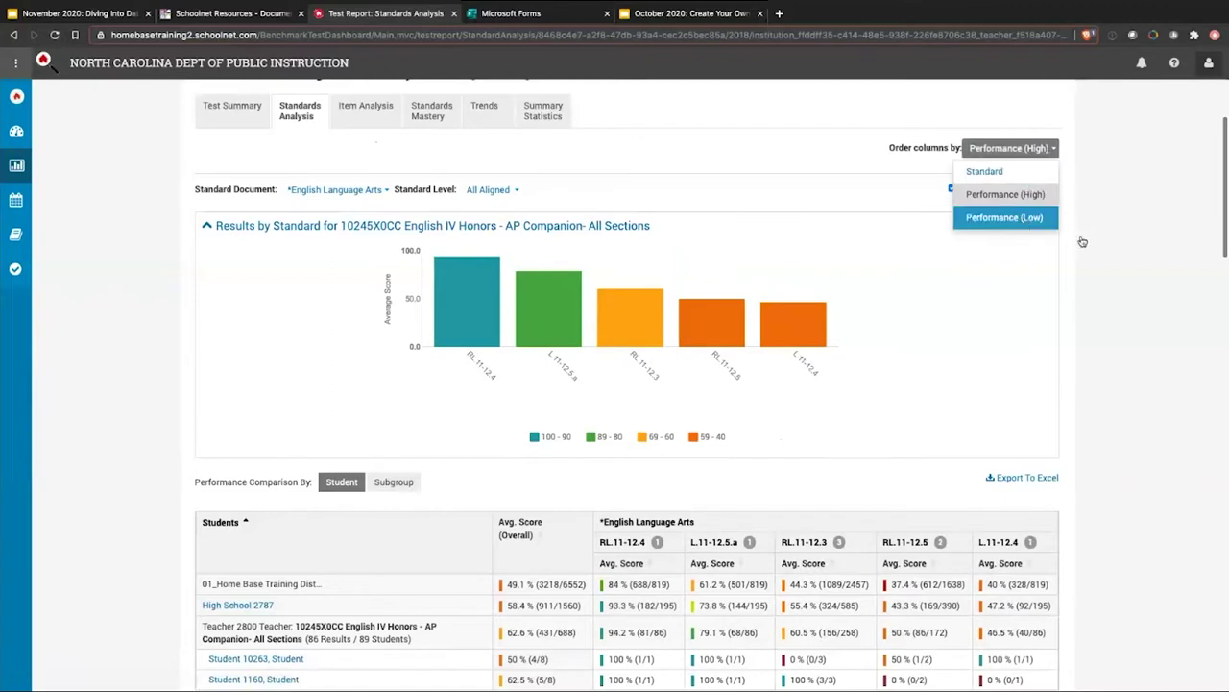
click(1004, 217)
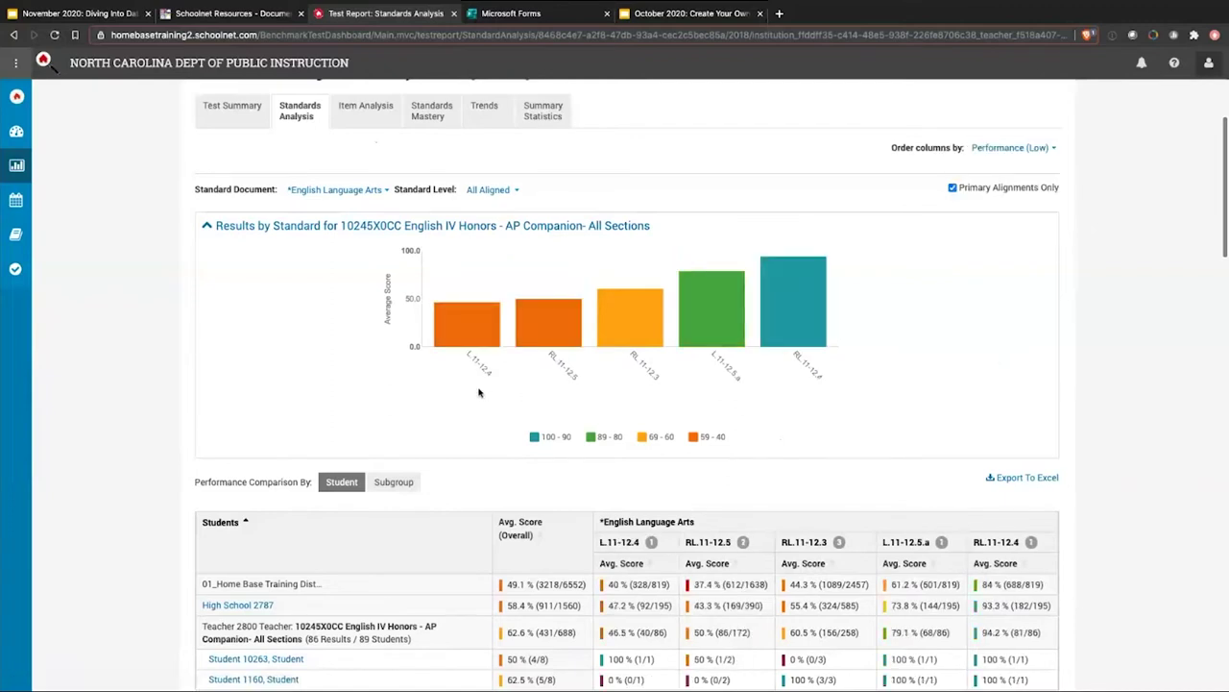
Inspect the description and score details of individual standards in the Results by Standard chart.
mouse_move(526, 327)
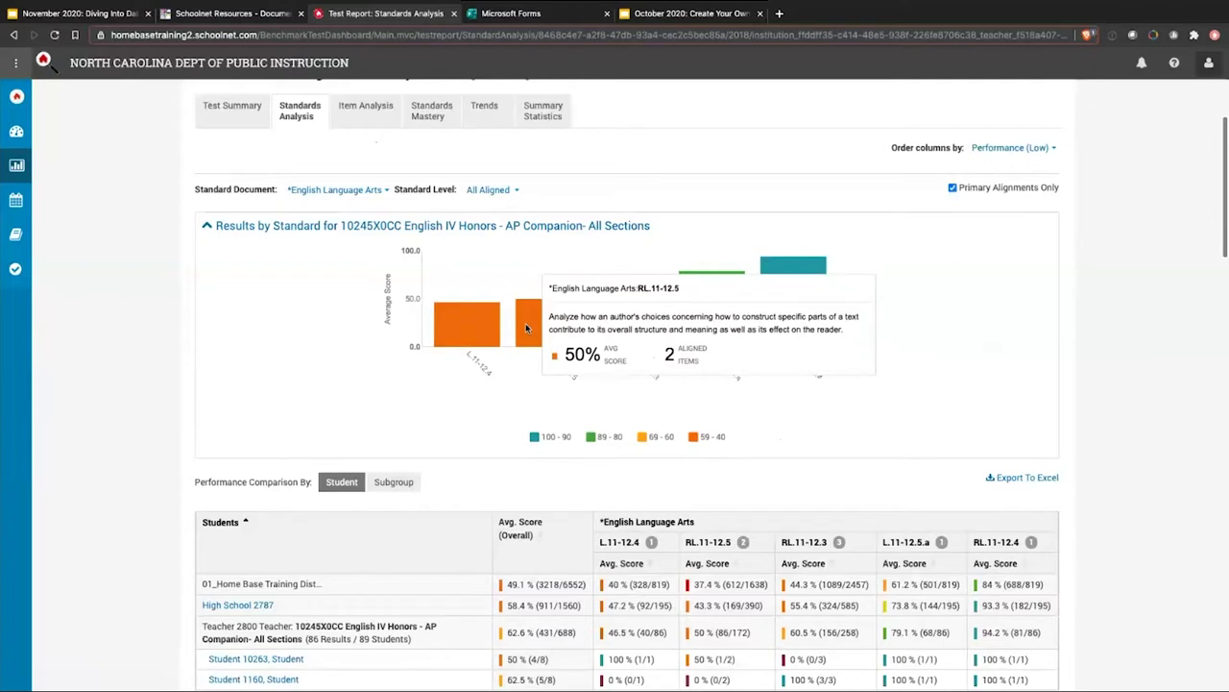
mouse_move(466, 331)
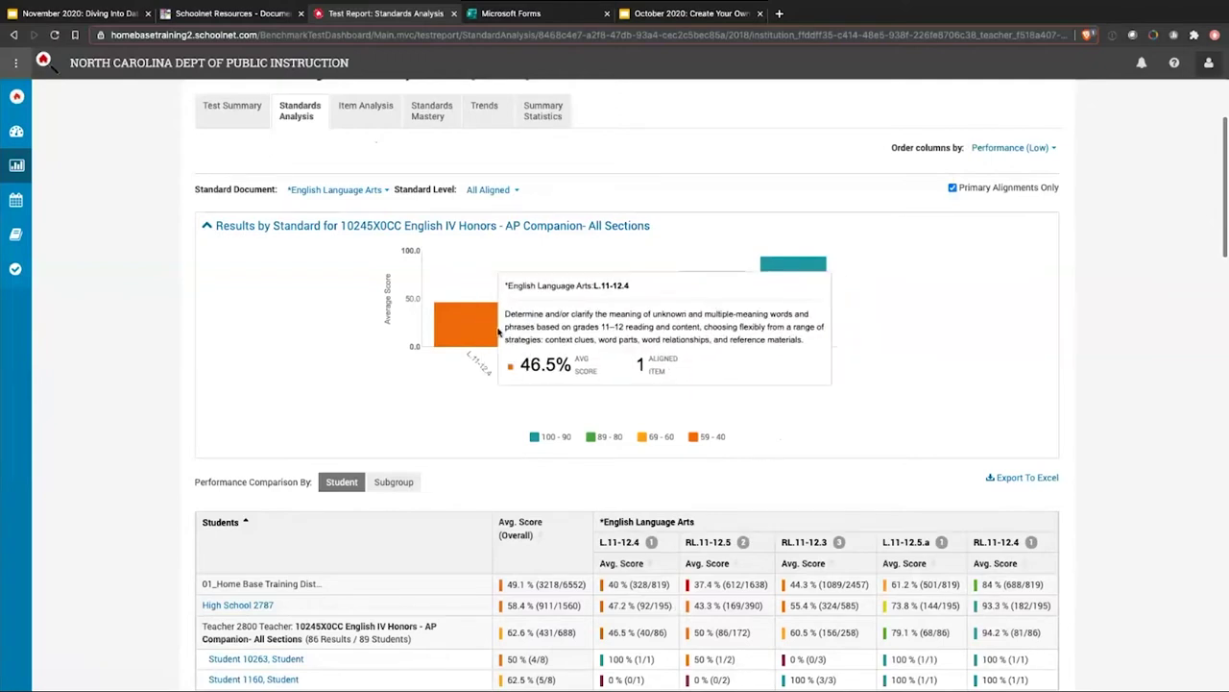
mouse_move(622, 328)
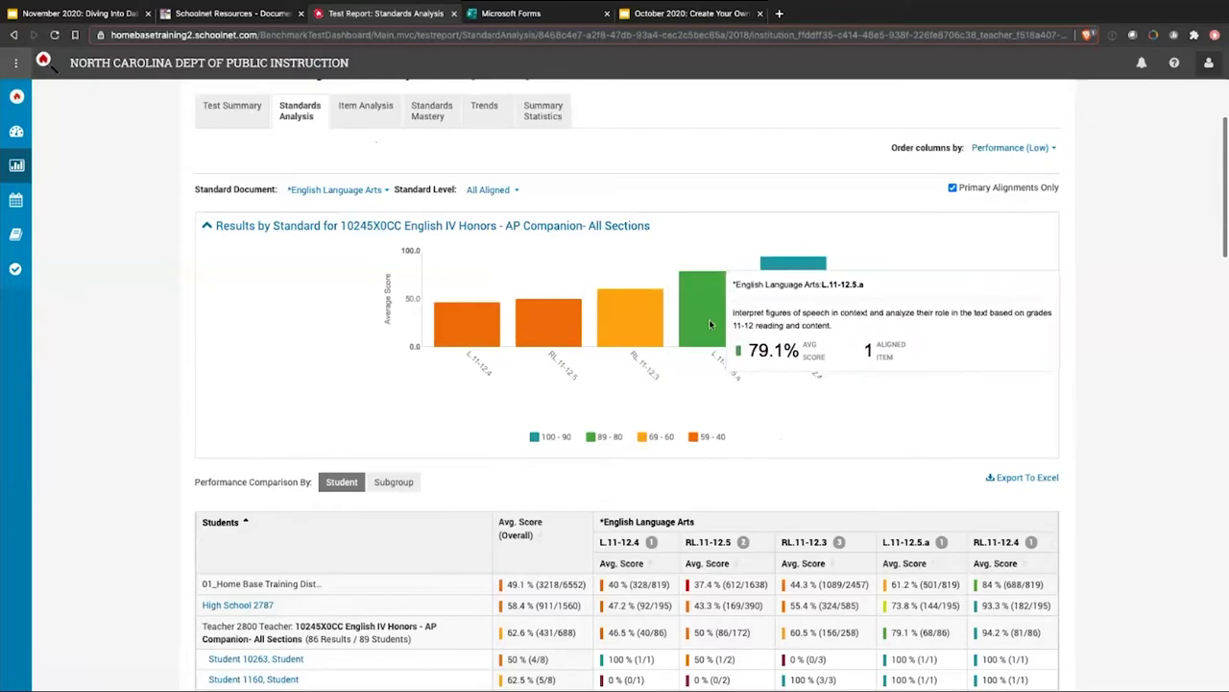
mouse_move(813, 319)
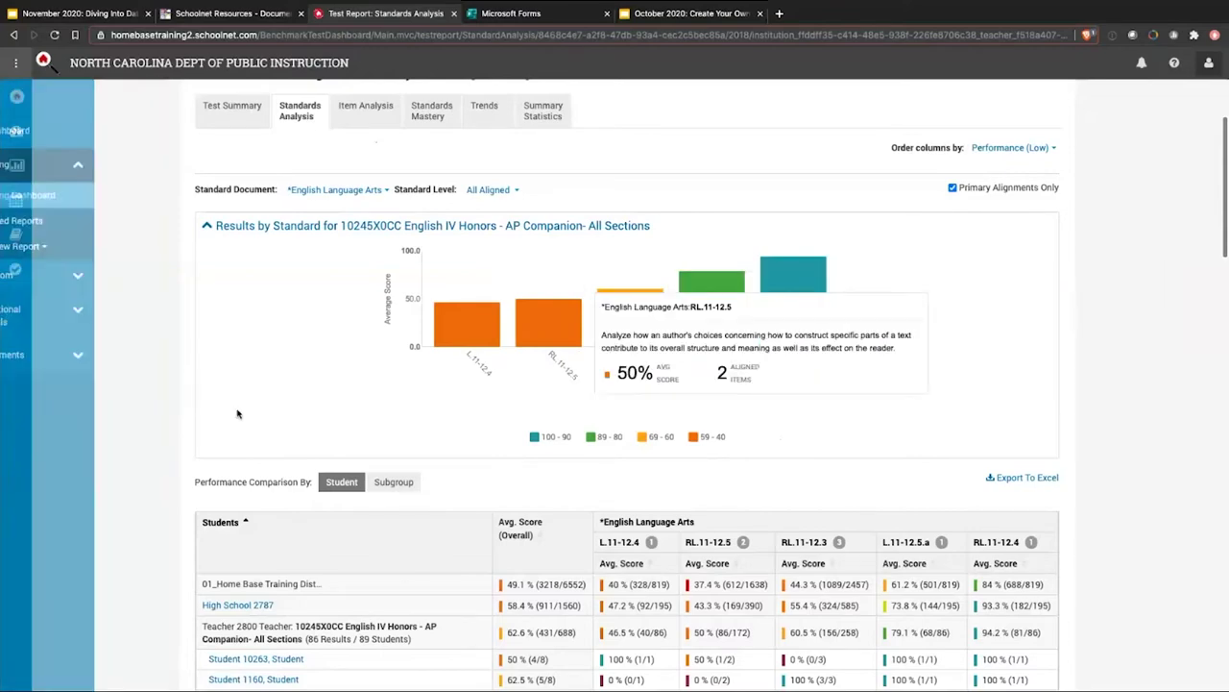
Compare the district, High School 2787 and all-sections average scores for each standard in the performance table.
scroll(187, 389, down, 2)
scroll(187, 389, down, 5)
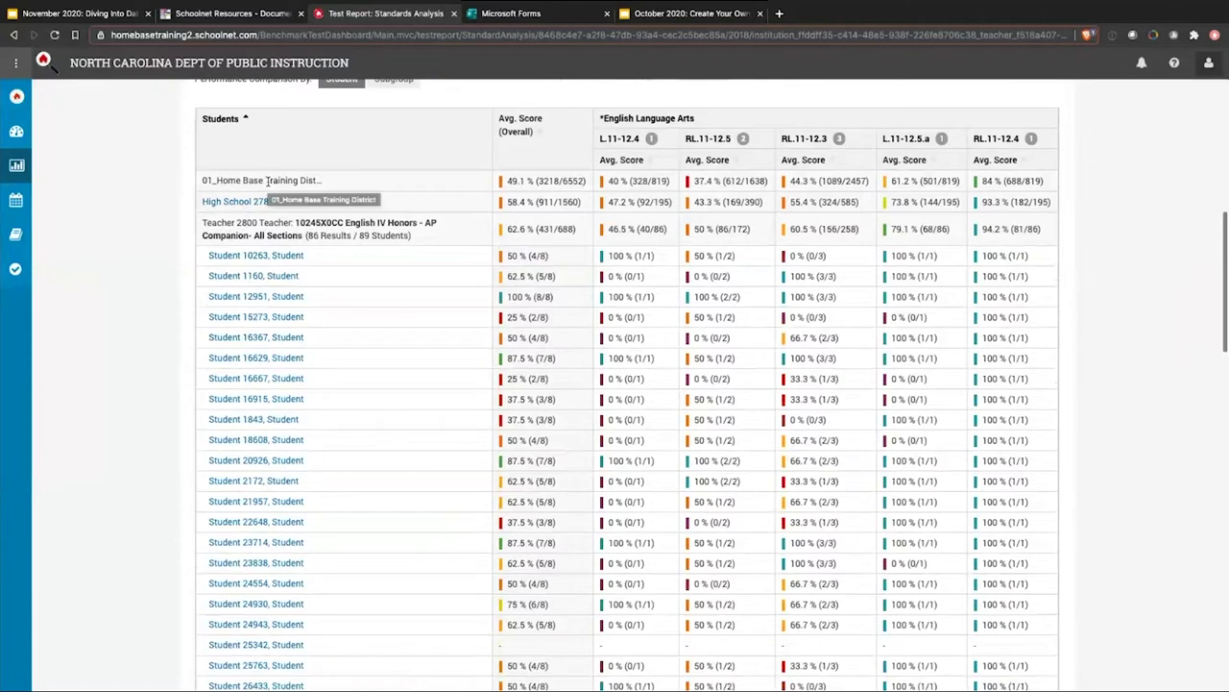
drag(229, 179, 330, 183)
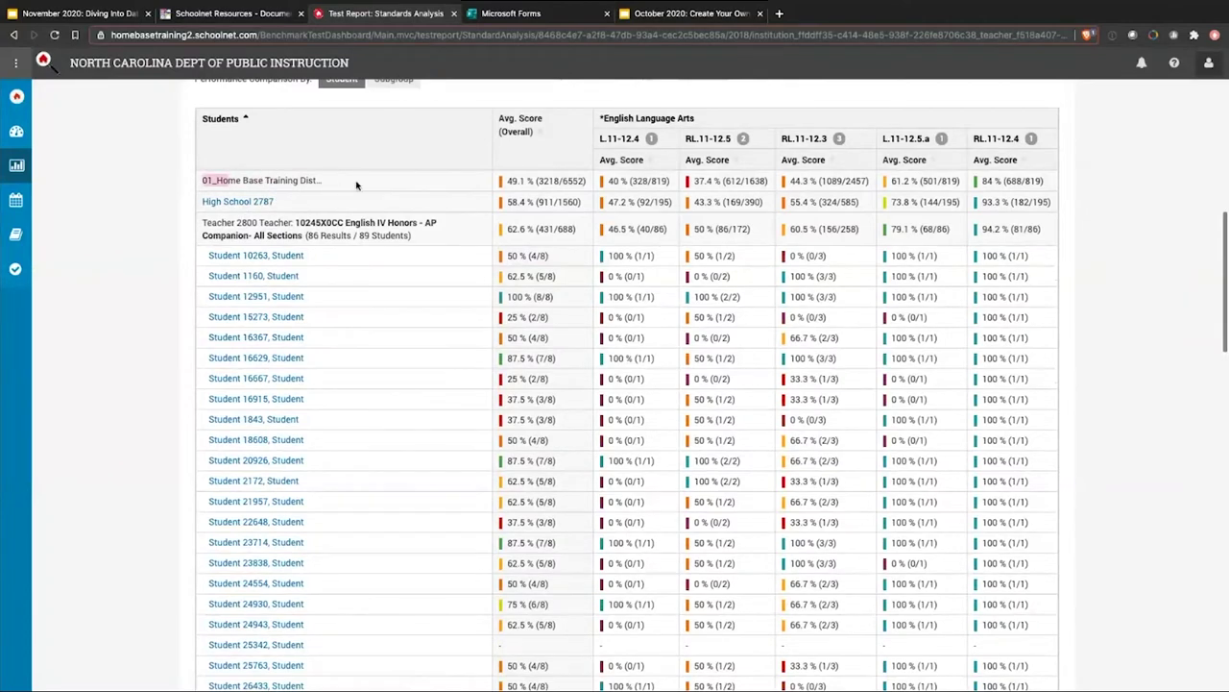
drag(1045, 181, 888, 181)
drag(536, 201, 820, 214)
drag(350, 226, 301, 236)
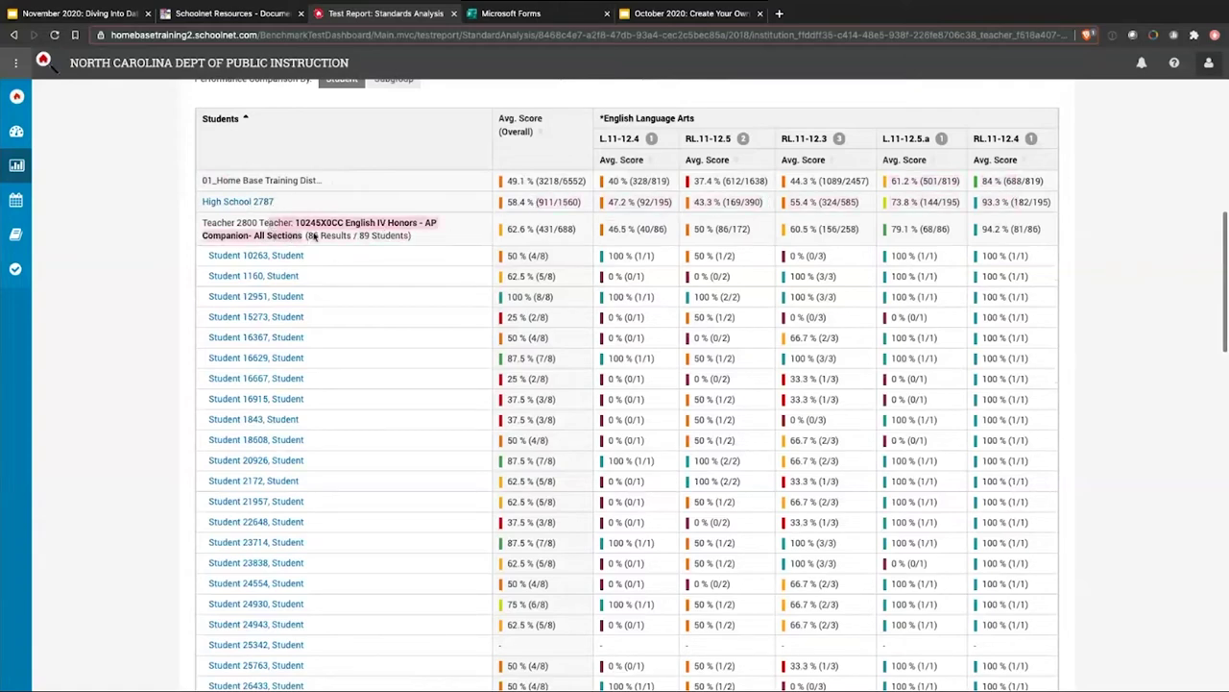
drag(468, 234, 872, 235)
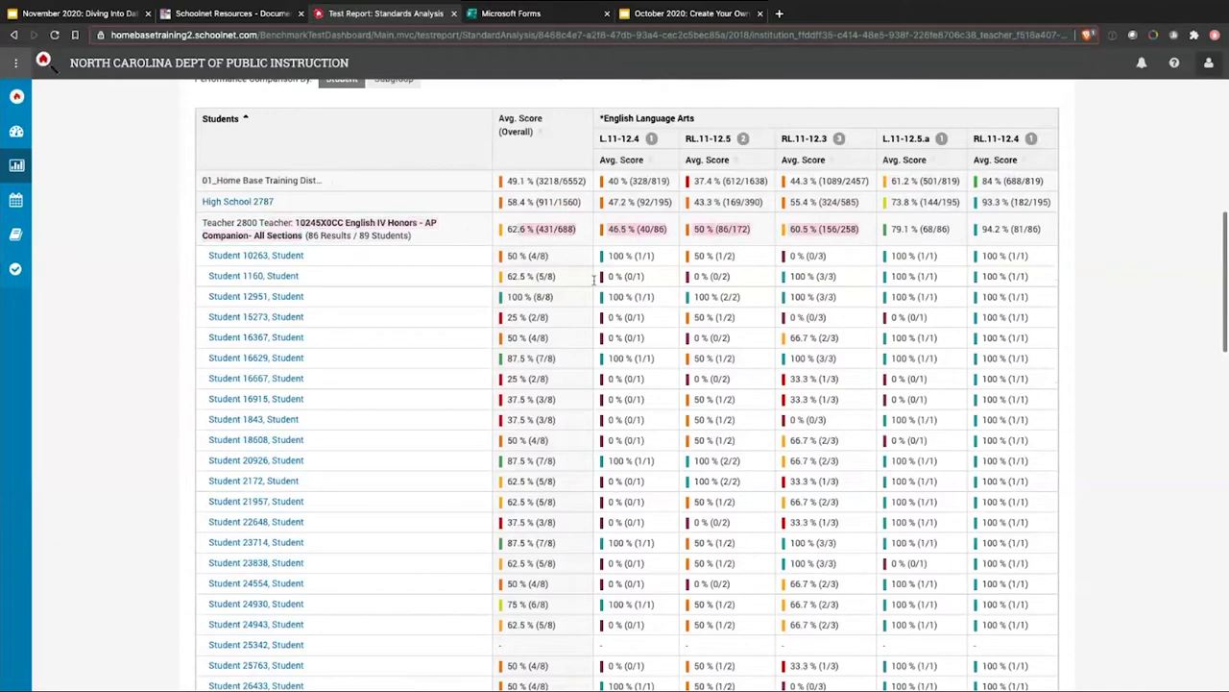
click(422, 295)
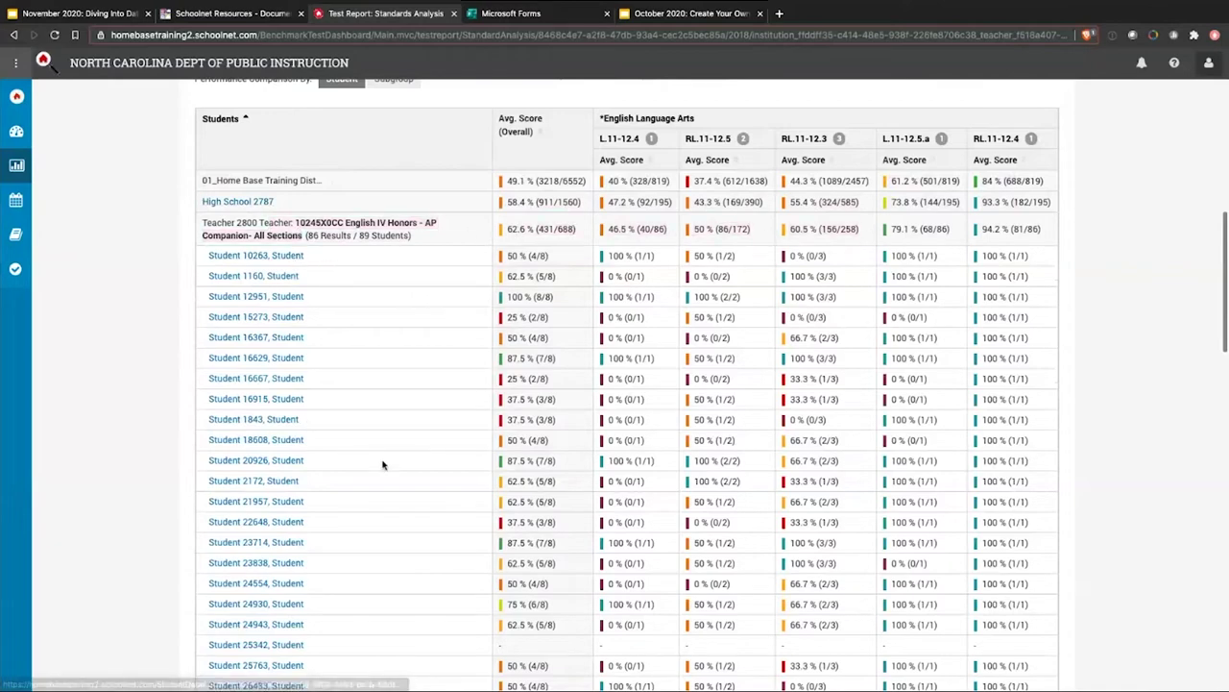
Review the individual students' overall and per-standard scores in the performance table.
scroll(385, 463, down, 1)
scroll(384, 465, down, 8)
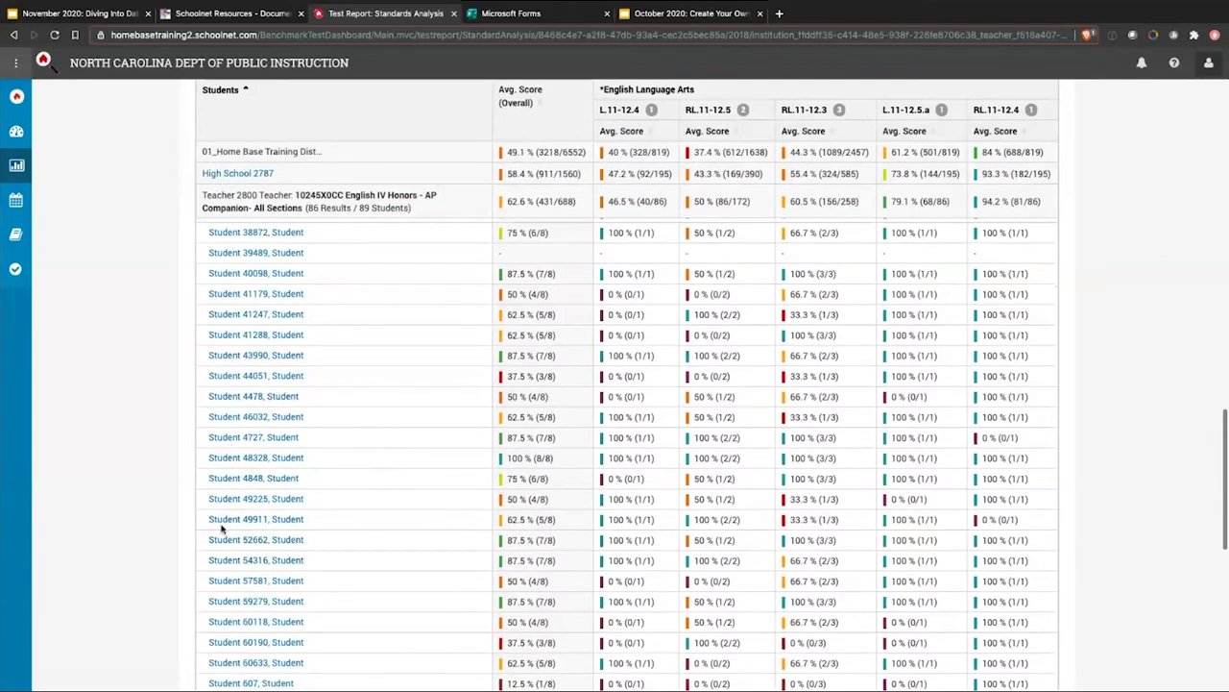
scroll(391, 468, down, 1)
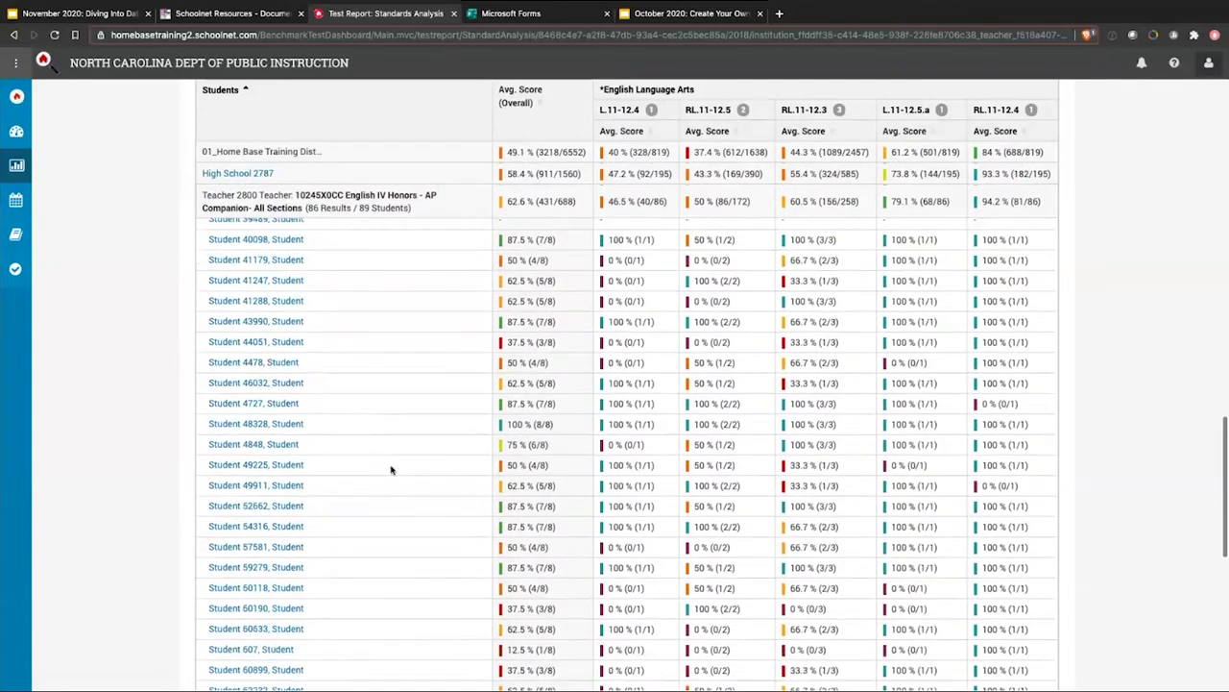
scroll(390, 469, up, 15)
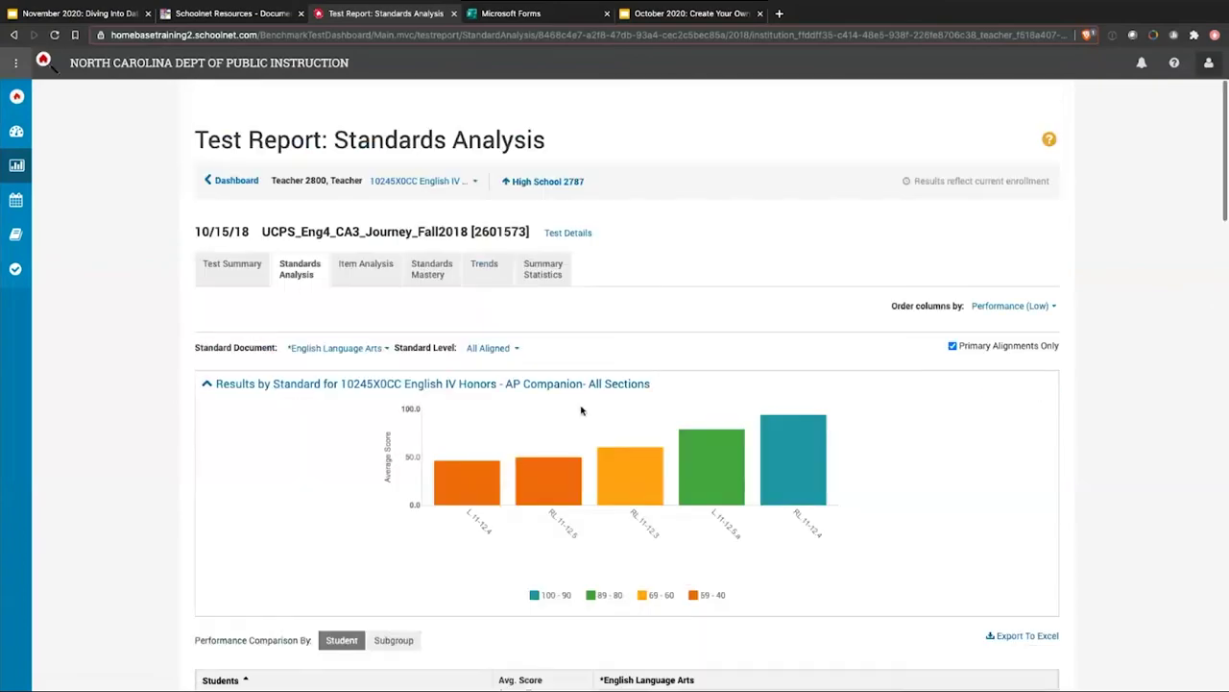
Sort the students by average score on standard L.11-12.5.a in ascending order and review the sorted list.
scroll(679, 399, down, 5)
scroll(679, 400, down, 3)
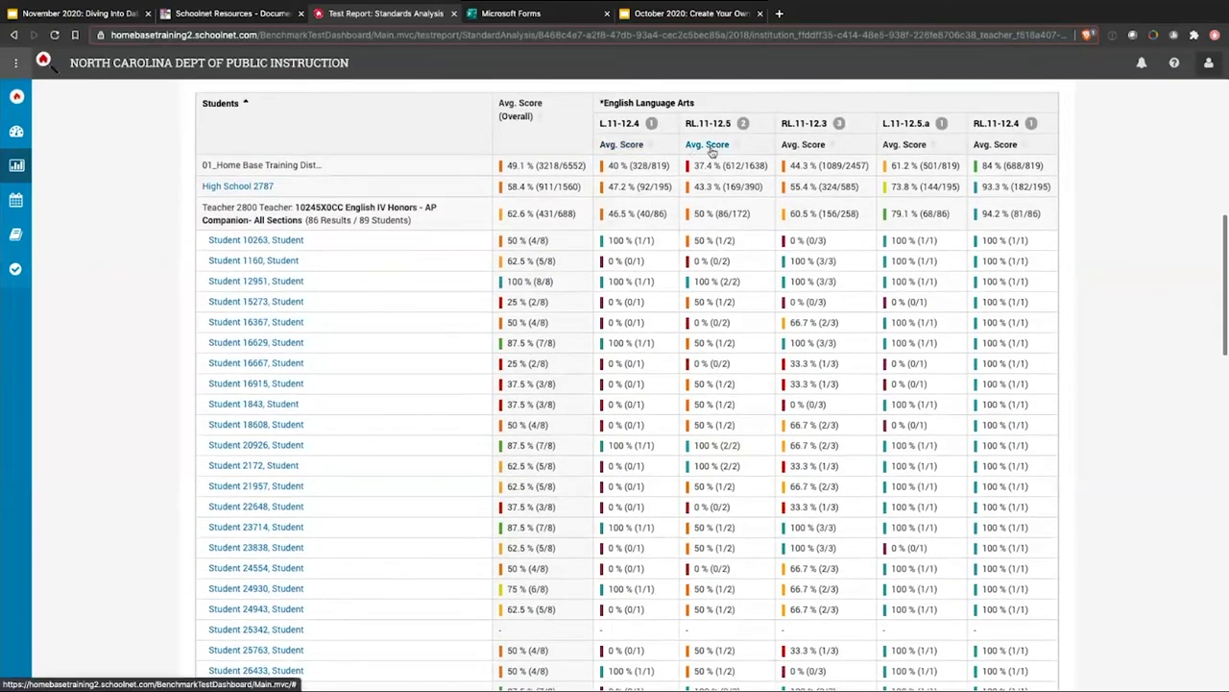
click(906, 145)
scroll(954, 350, down, 15)
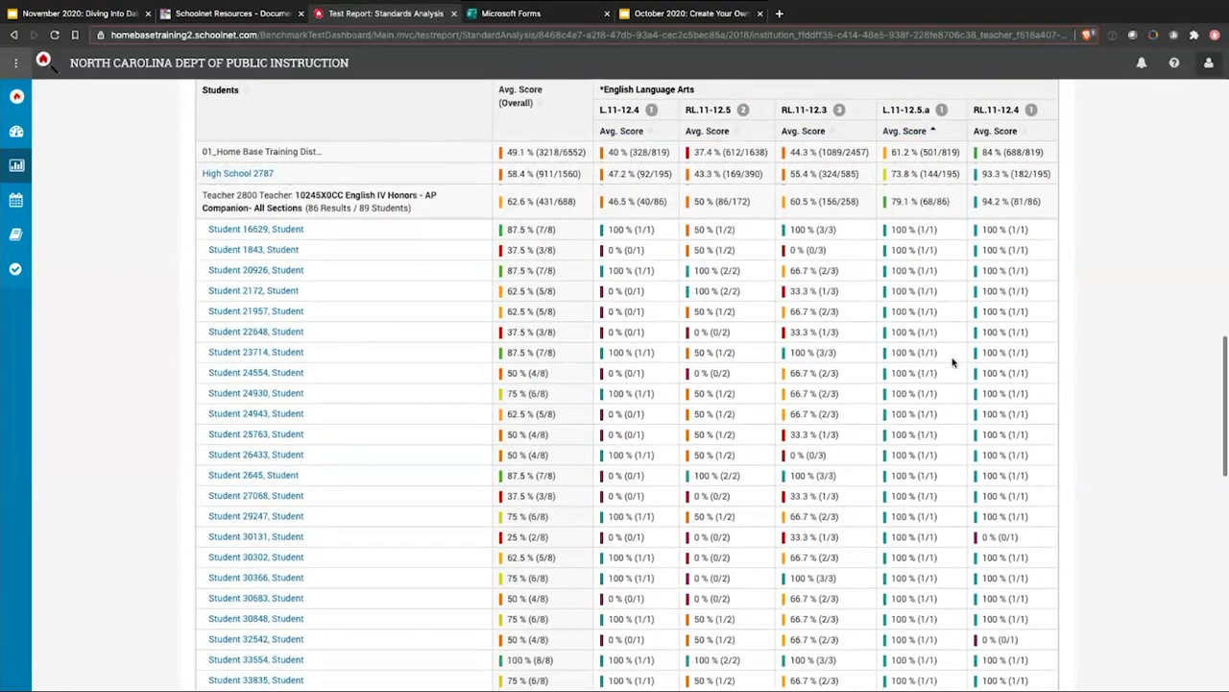
scroll(954, 362, up, 15)
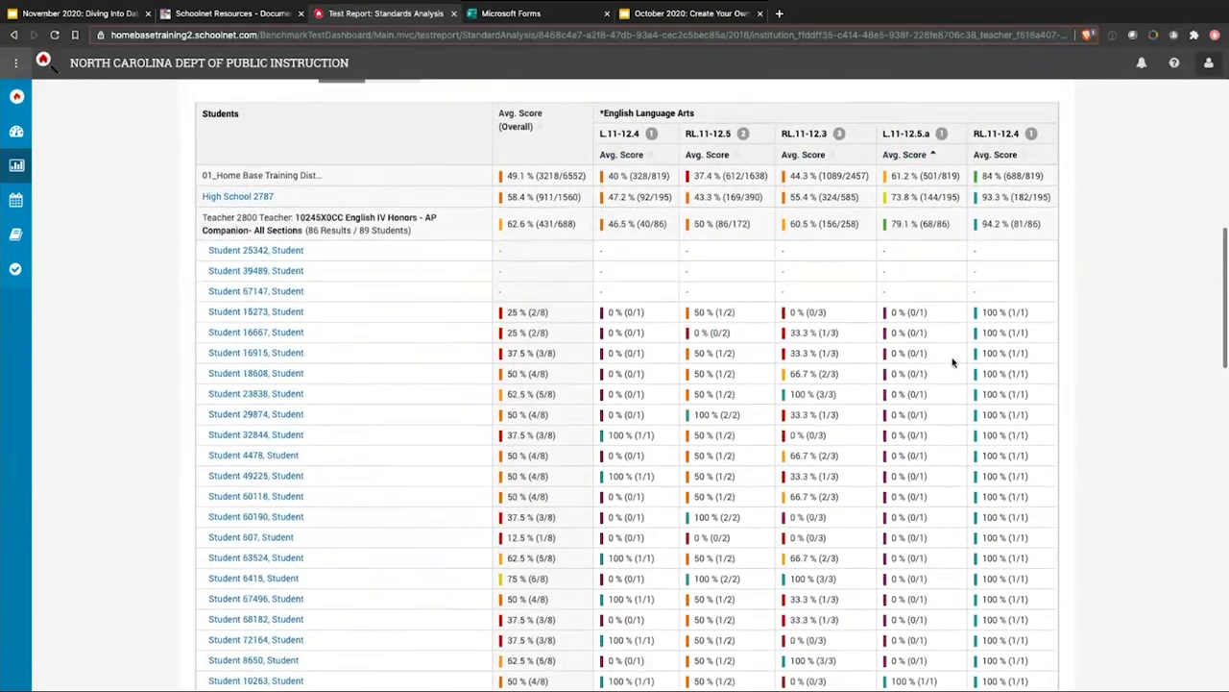
scroll(1112, 417, down, 1)
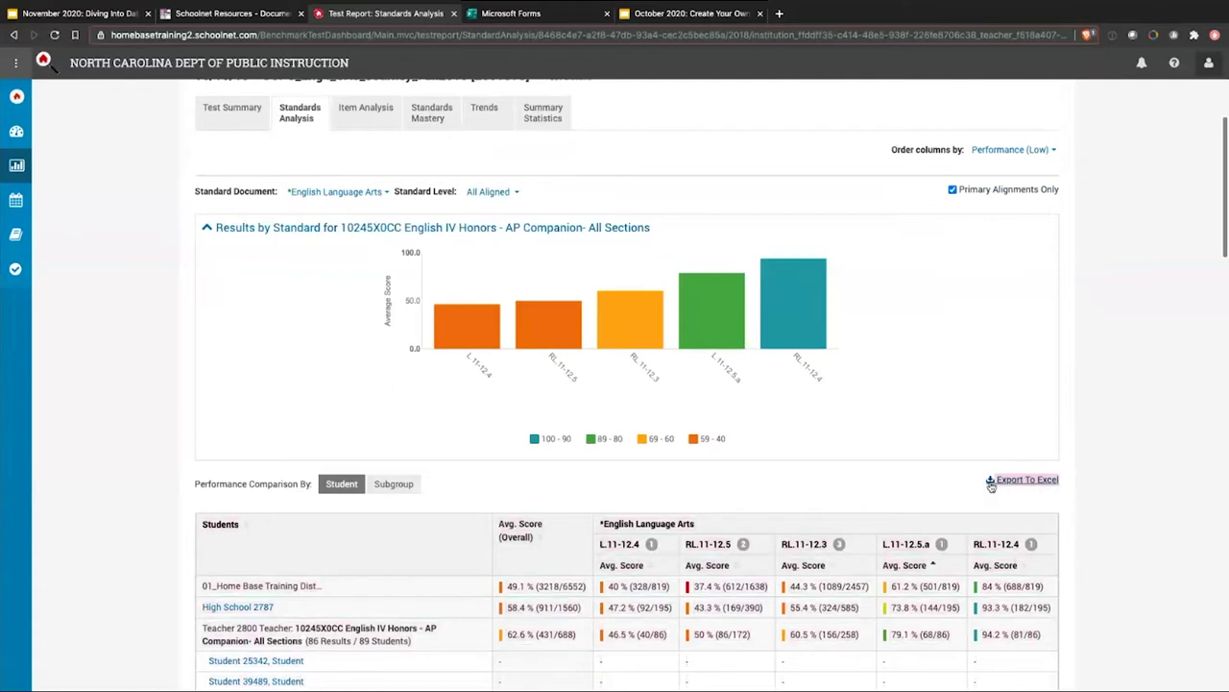
Open the test's Item Analysis report and turn on highlighting of low performing students.
scroll(1119, 431, up, 3)
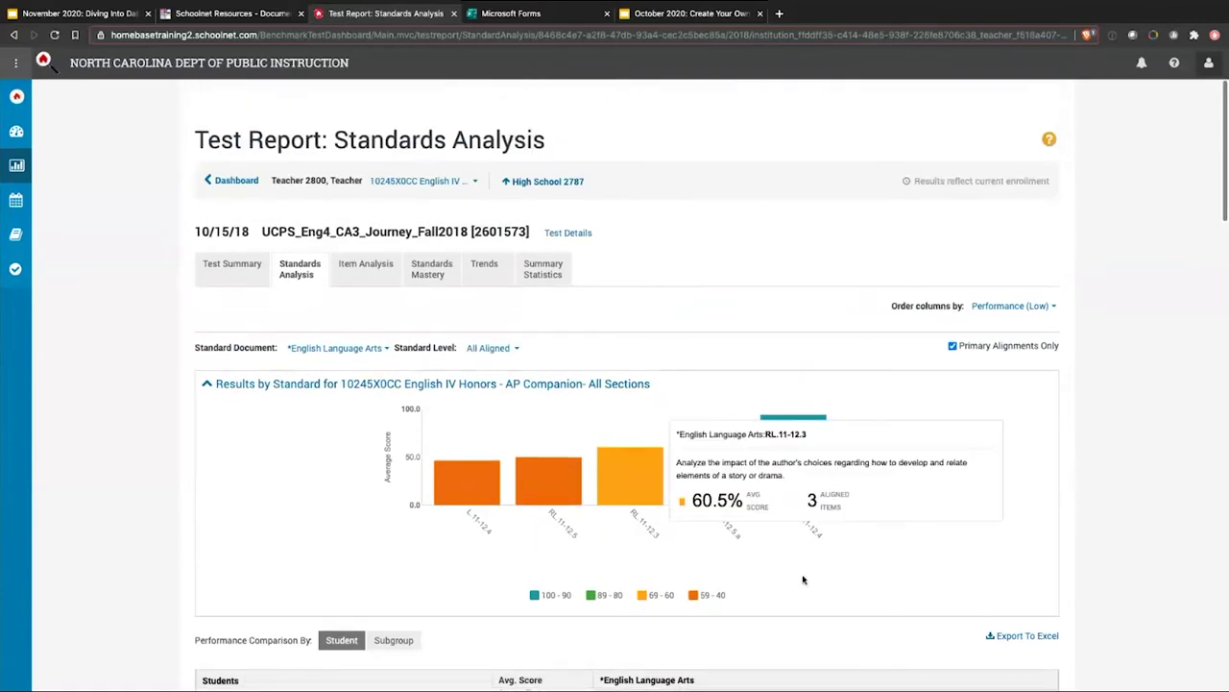
click(363, 277)
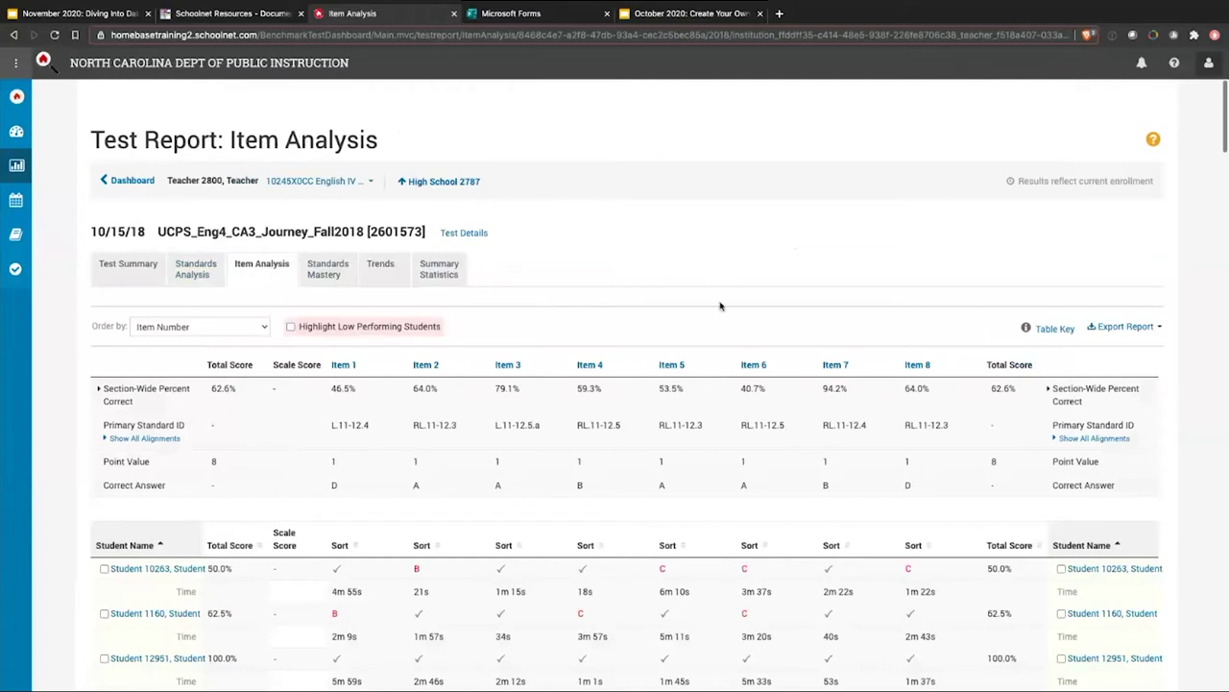
scroll(706, 322, down, 1)
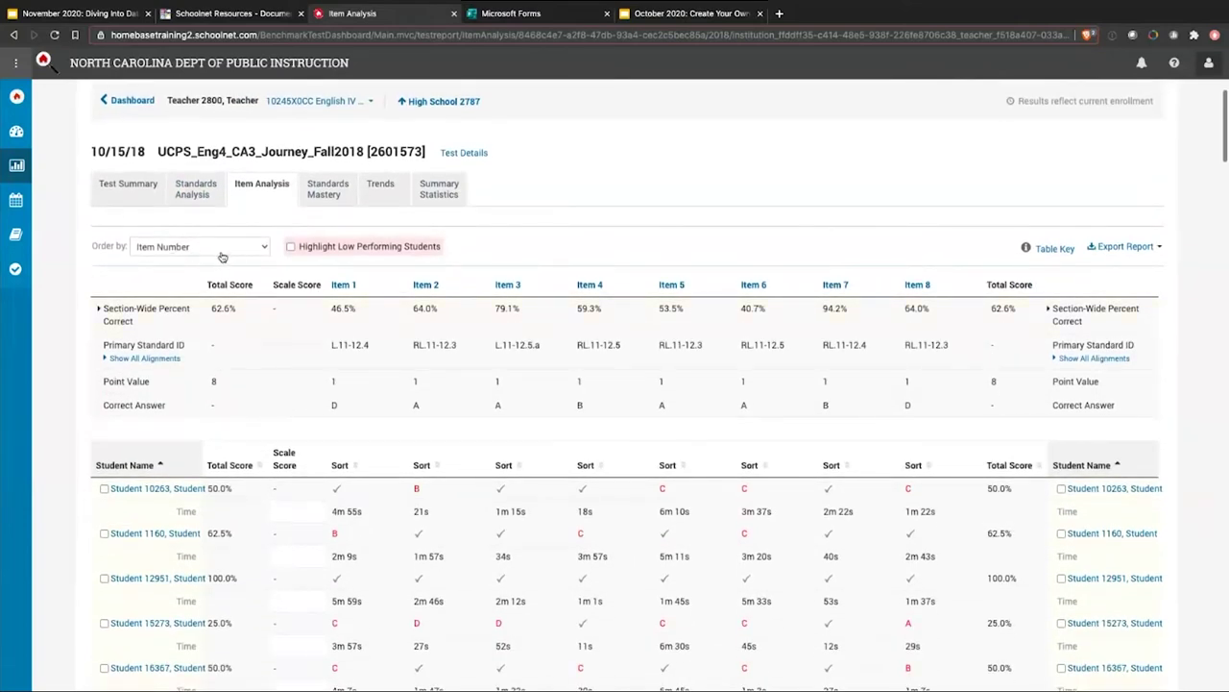
click(220, 255)
click(220, 235)
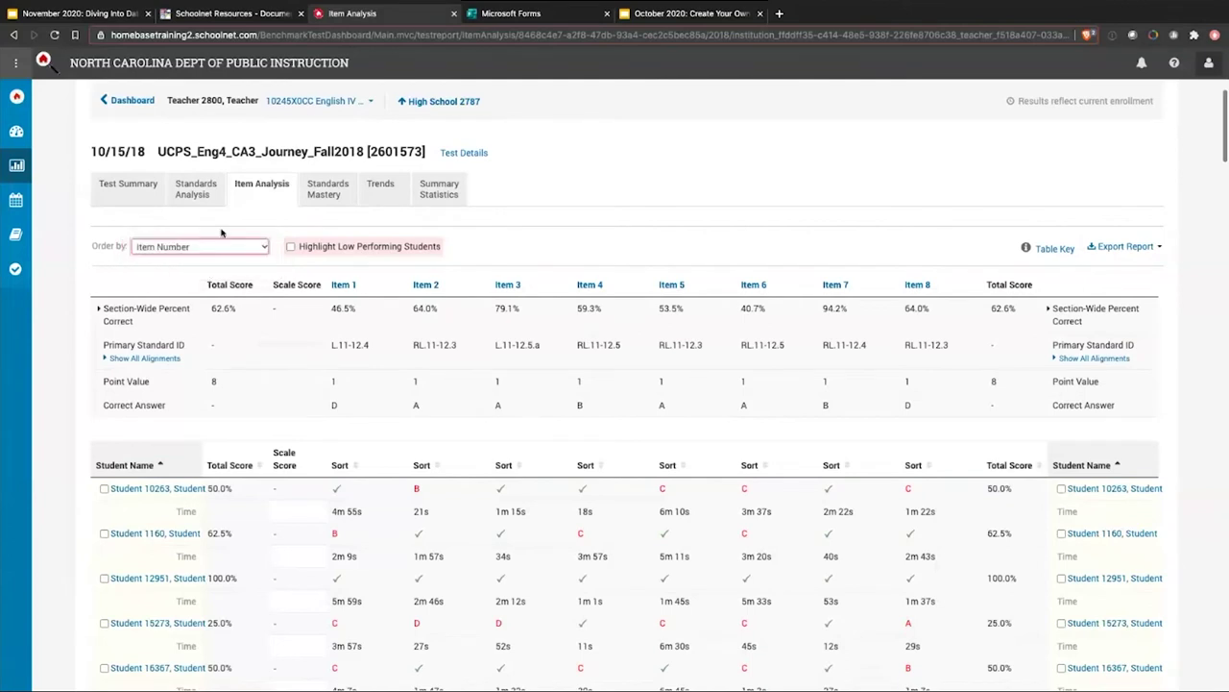
click(327, 252)
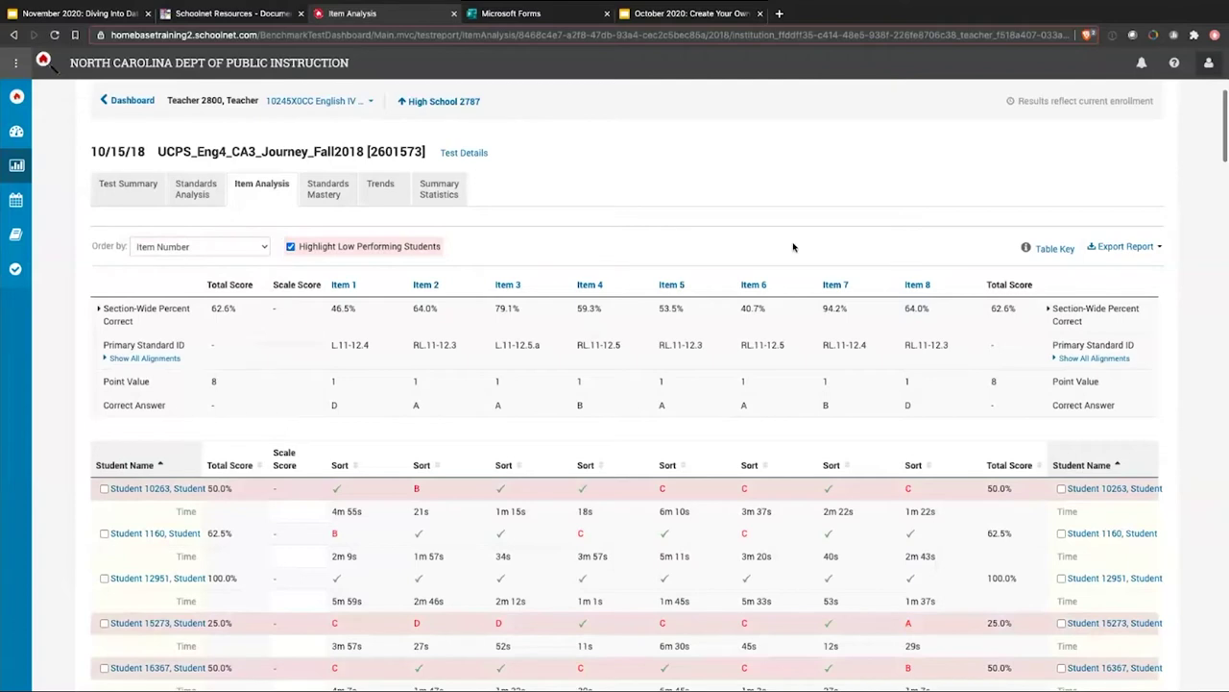
View the Item Analysis table key and the report's export options.
click(1036, 252)
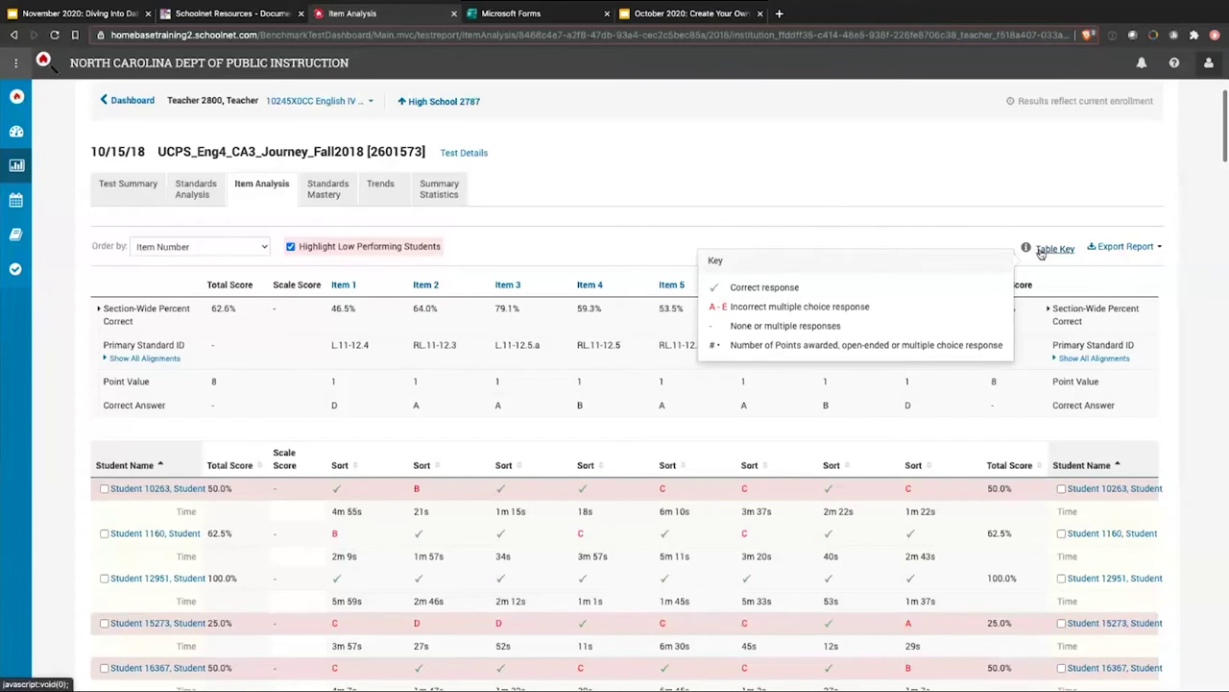
click(1159, 248)
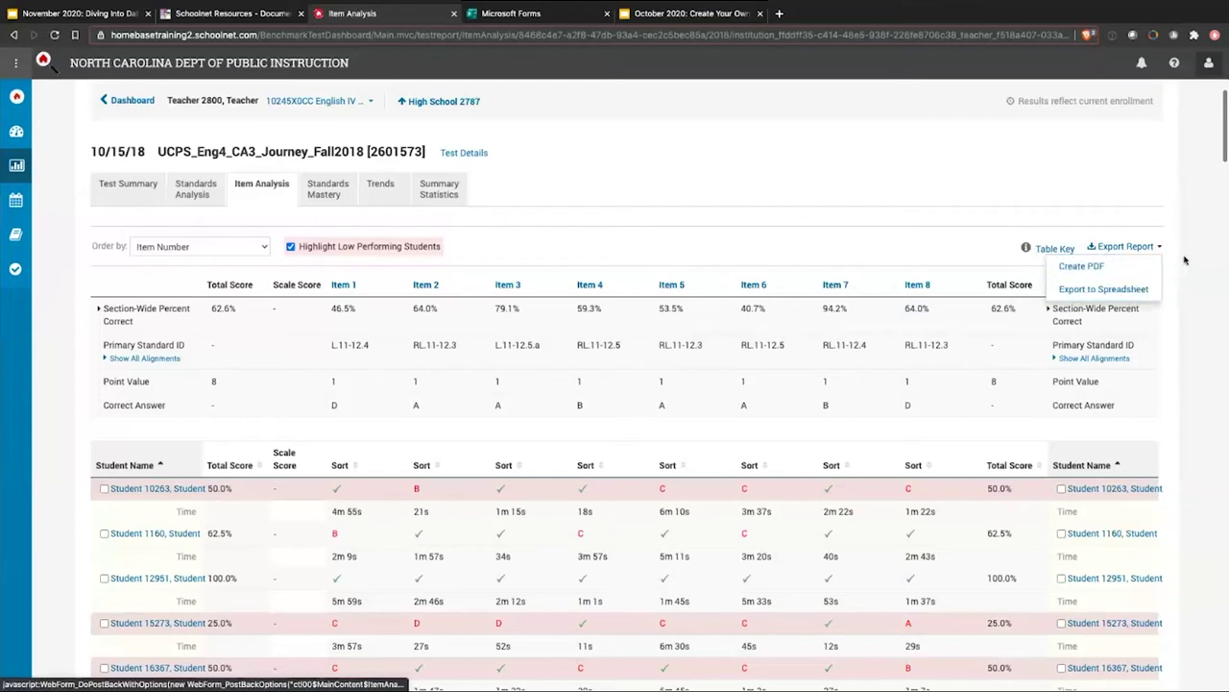
scroll(66, 323, down, 2)
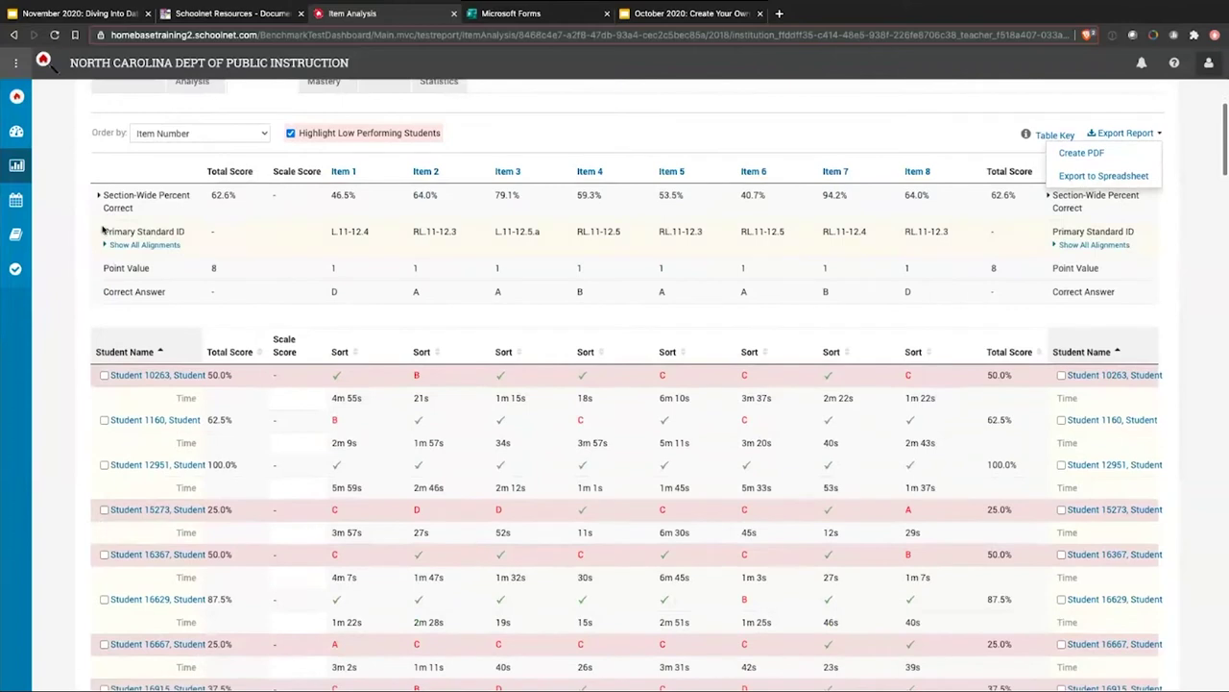
click(143, 175)
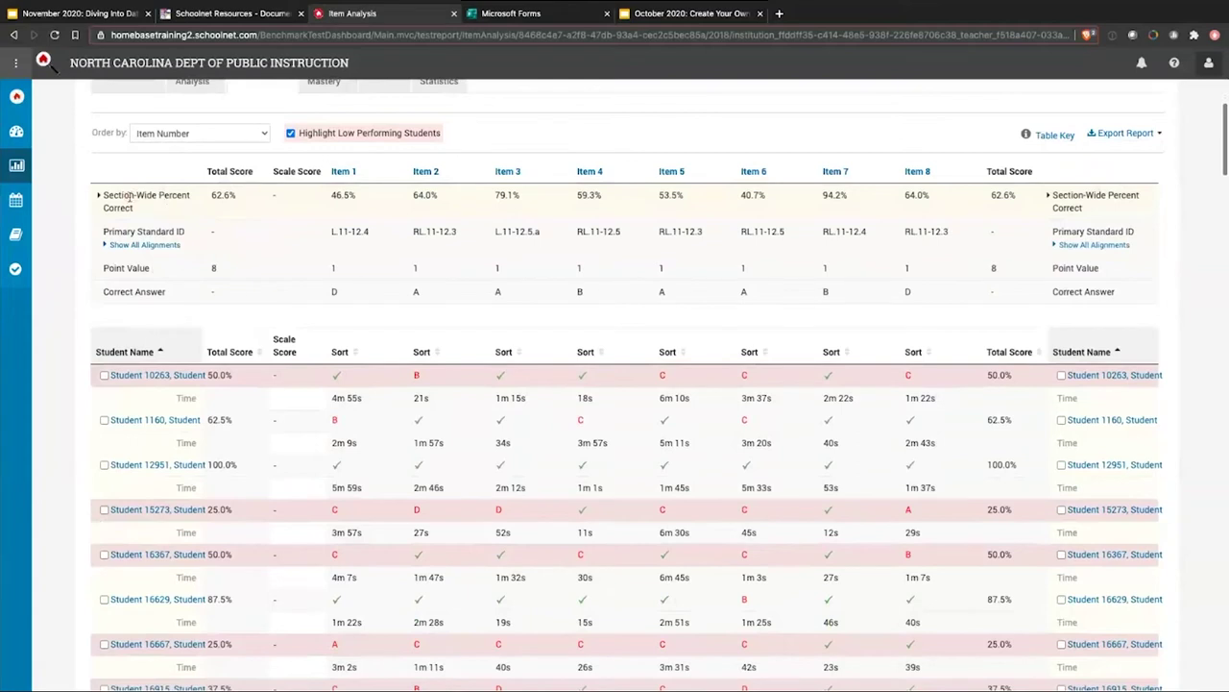
Review the section-wide percent correct, overall and per item, and the primary standard ID of each item.
triple_click(128, 195)
scroll(154, 176, up, 2)
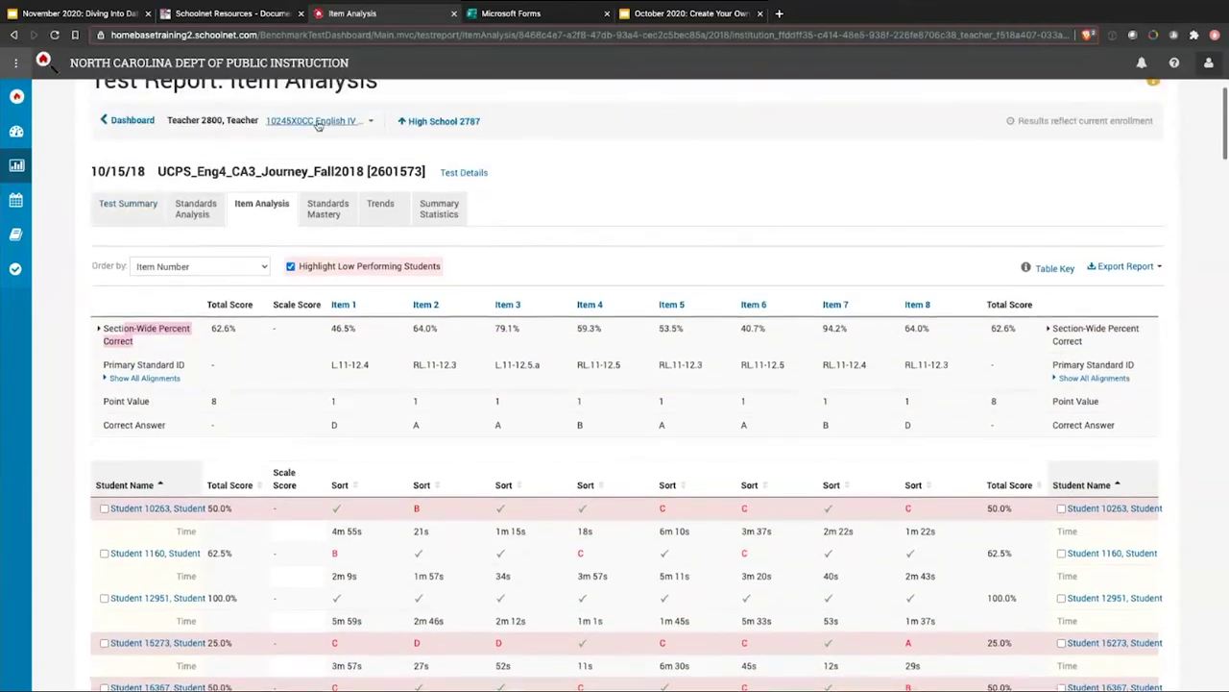
scroll(125, 307, down, 2)
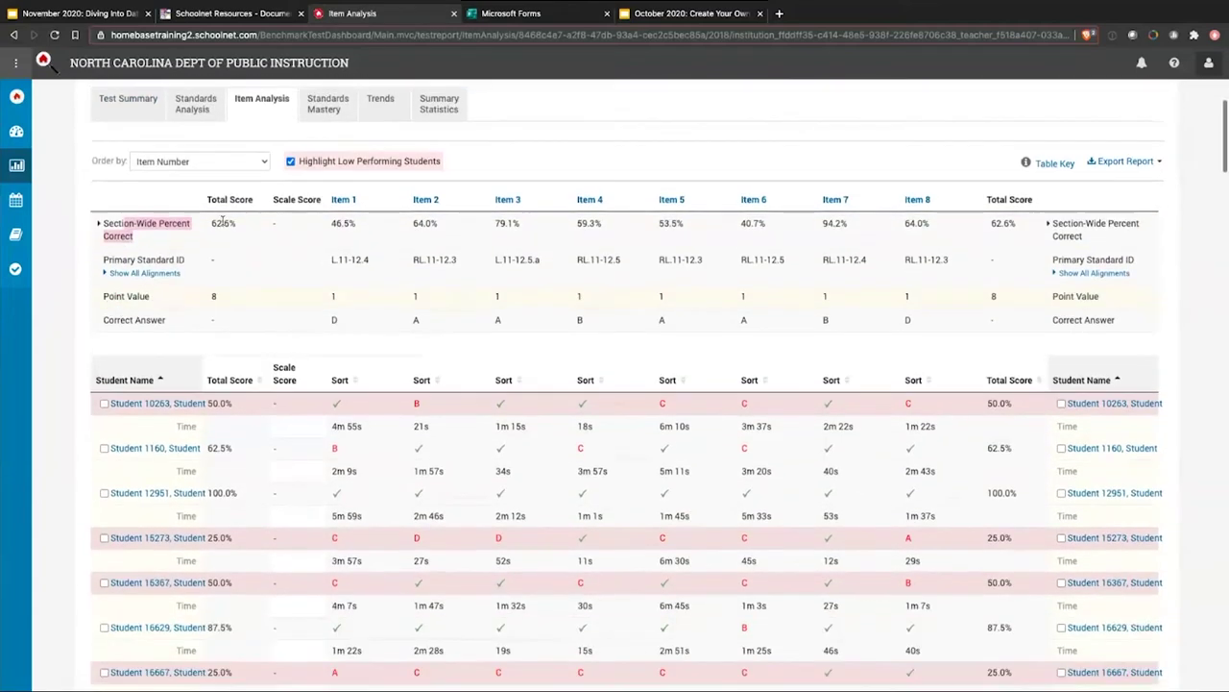
drag(211, 223, 235, 224)
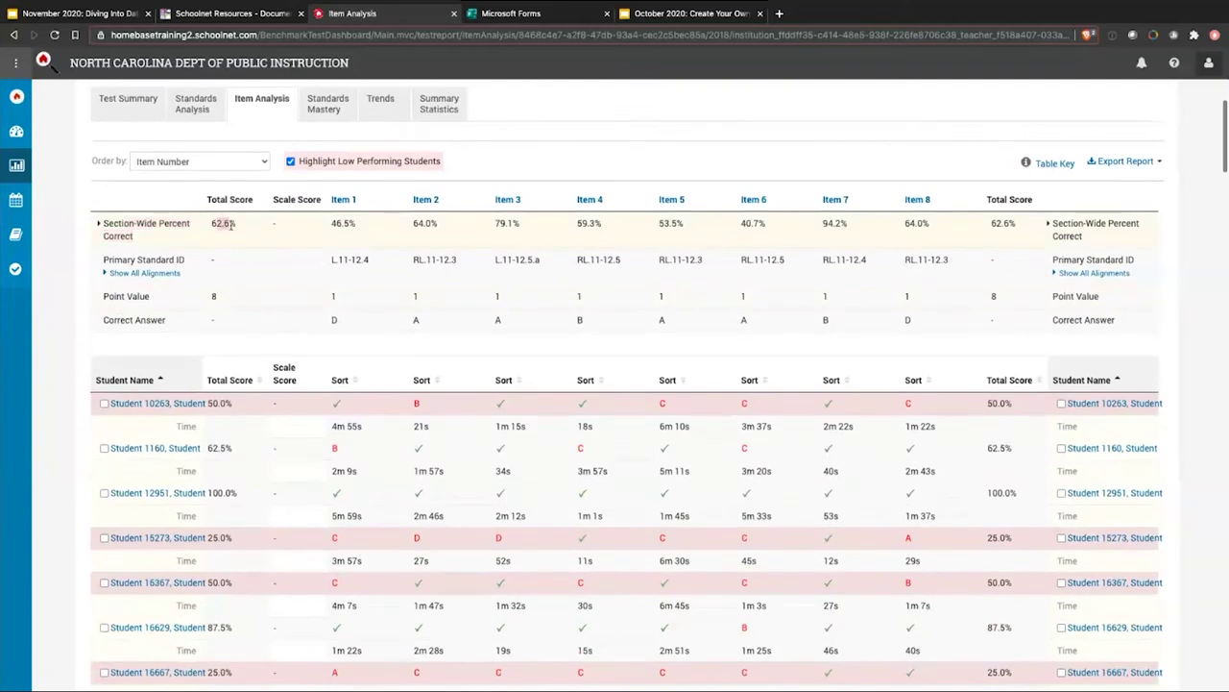
click(344, 225)
drag(494, 224, 779, 228)
drag(334, 260, 355, 259)
drag(457, 259, 430, 265)
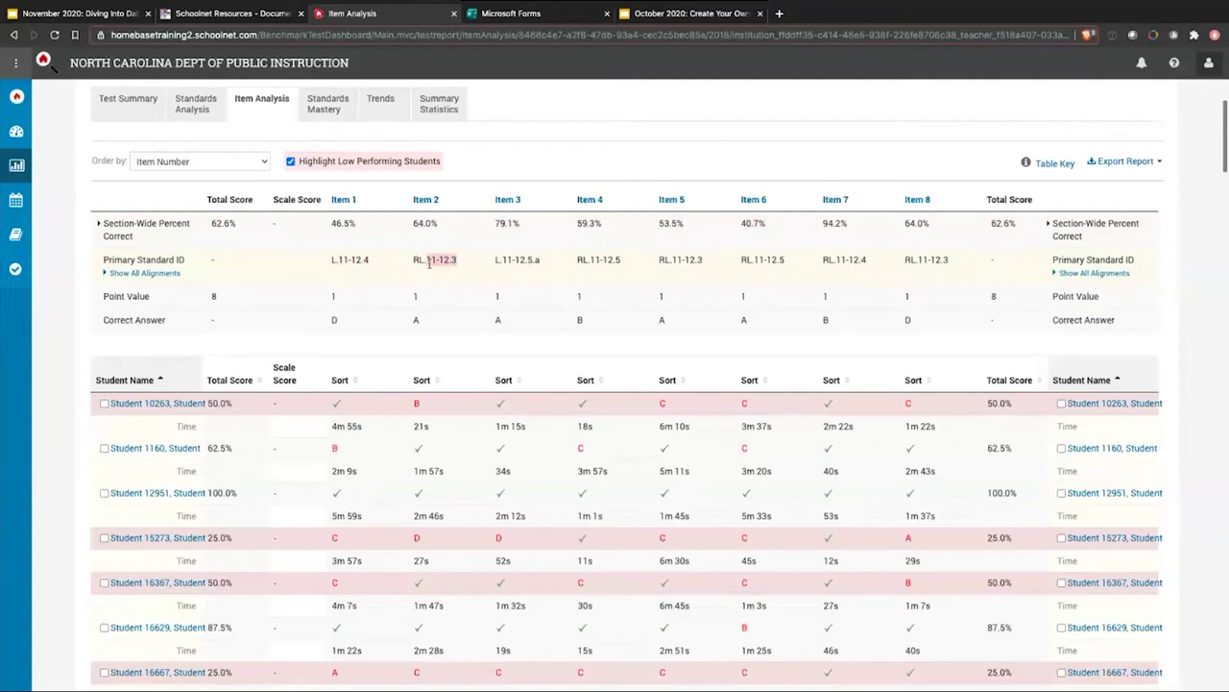
Show all standard alignments for the items and expand the percent correct to include school-wide and district-wide rows.
click(113, 274)
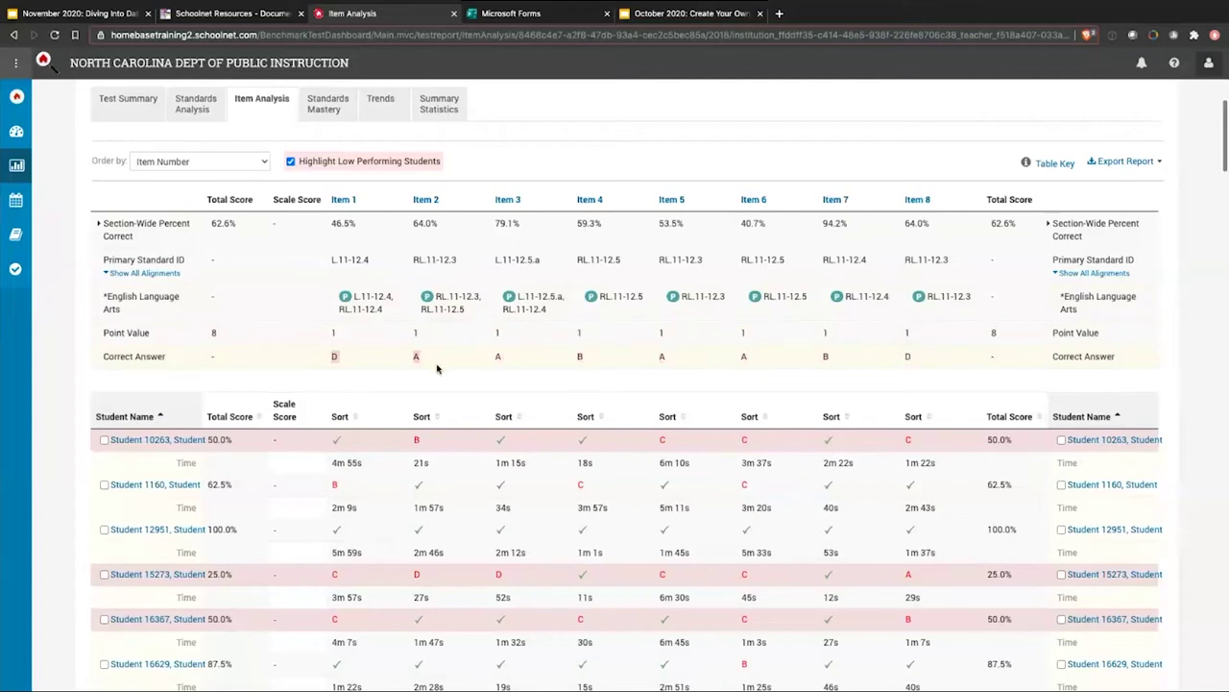
click(99, 226)
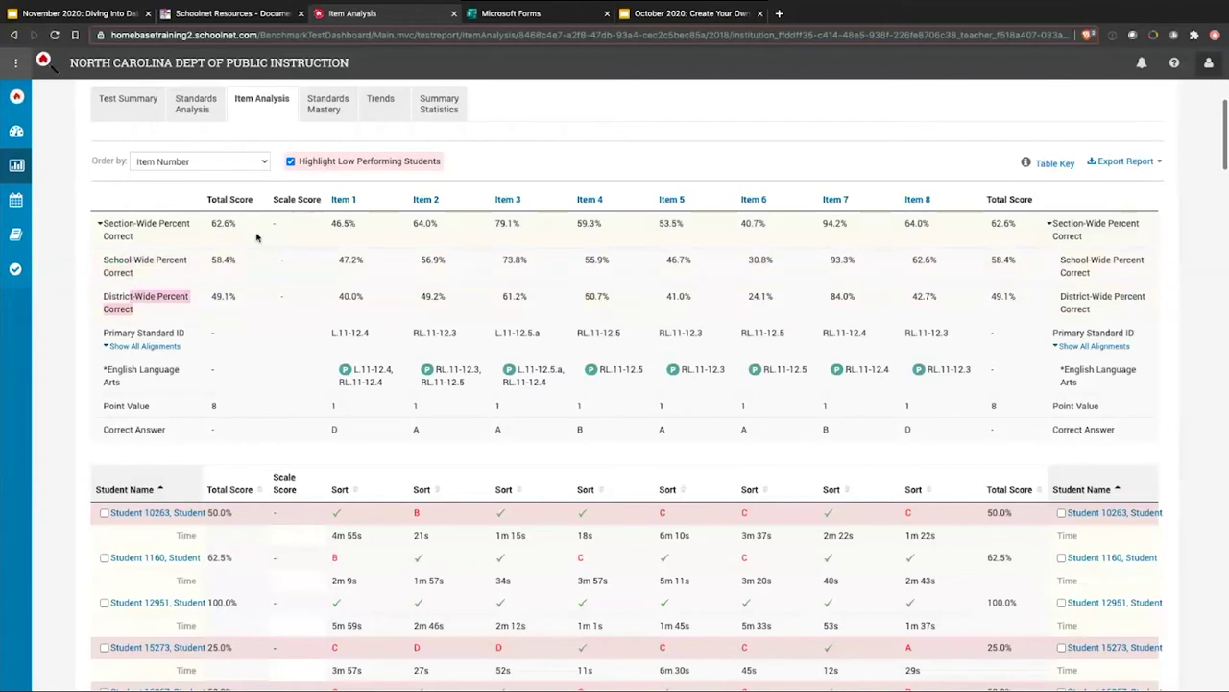
scroll(300, 353, down, 2)
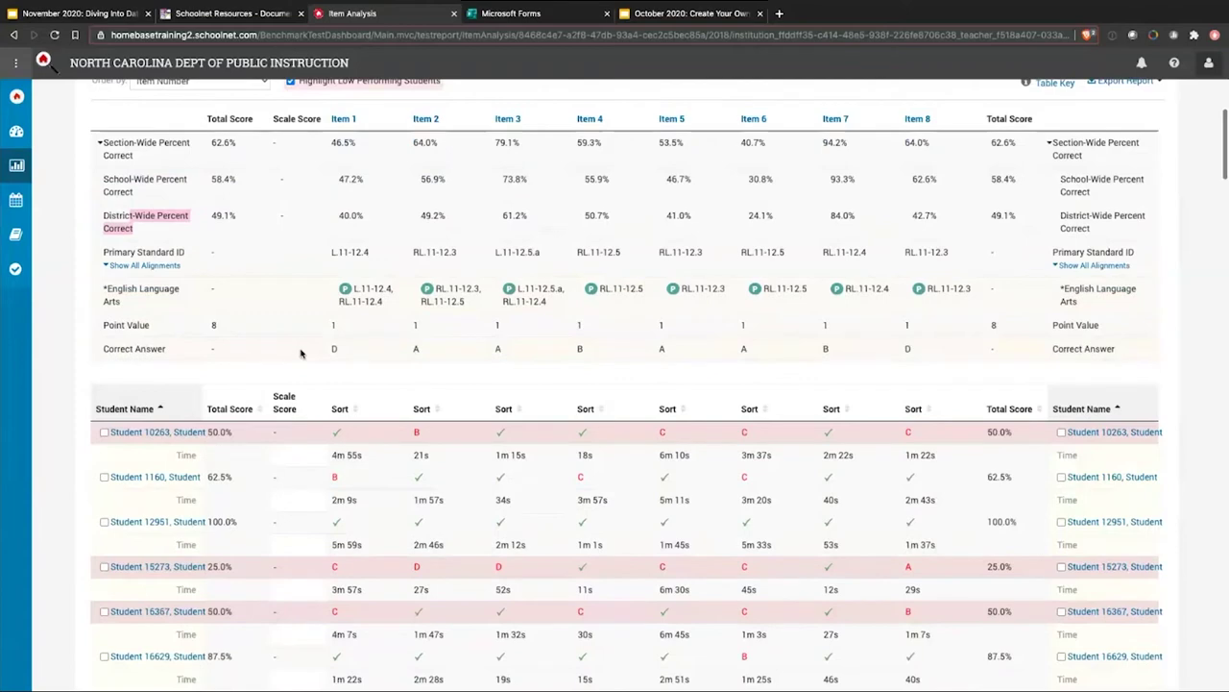
Review the students' answers and response times per item against the section, school and district percentages.
scroll(300, 353, down, 5)
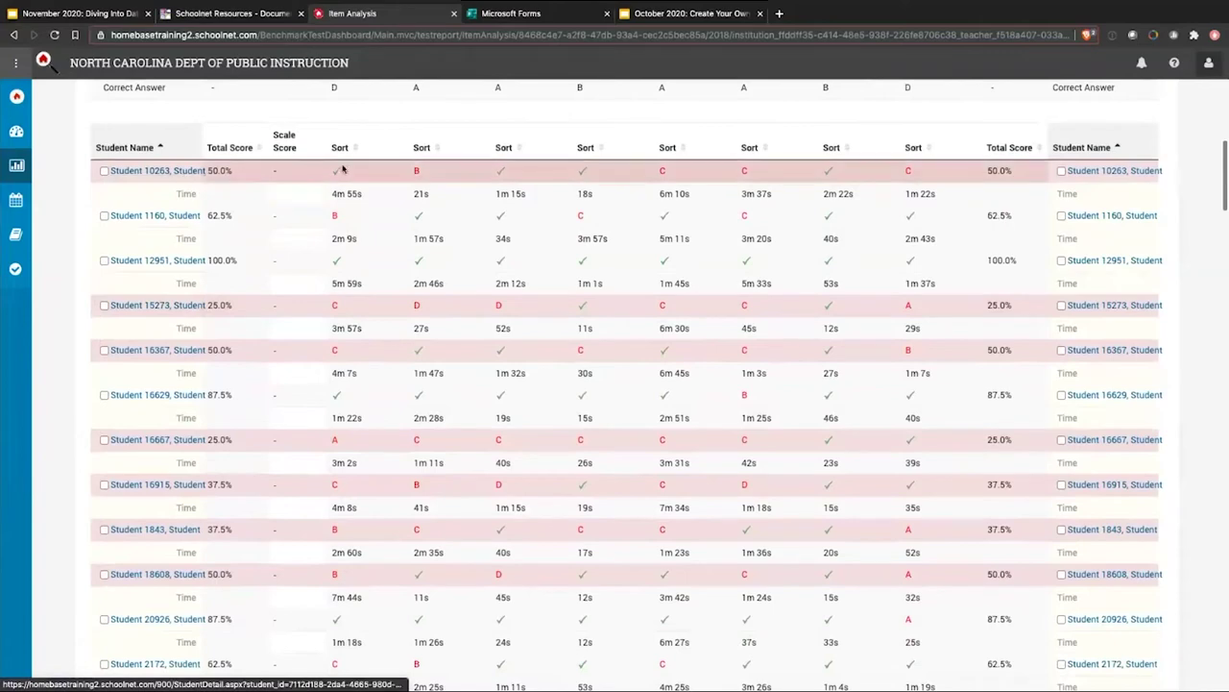
scroll(365, 173, up, 7)
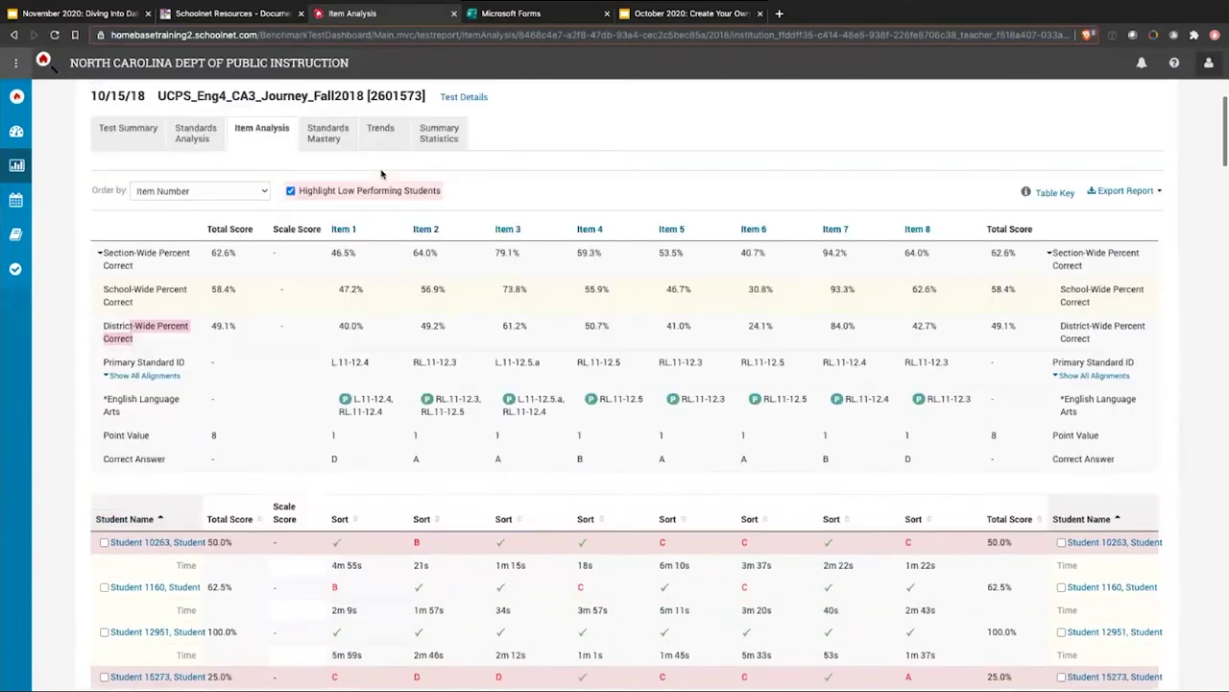
scroll(375, 163, down, 2)
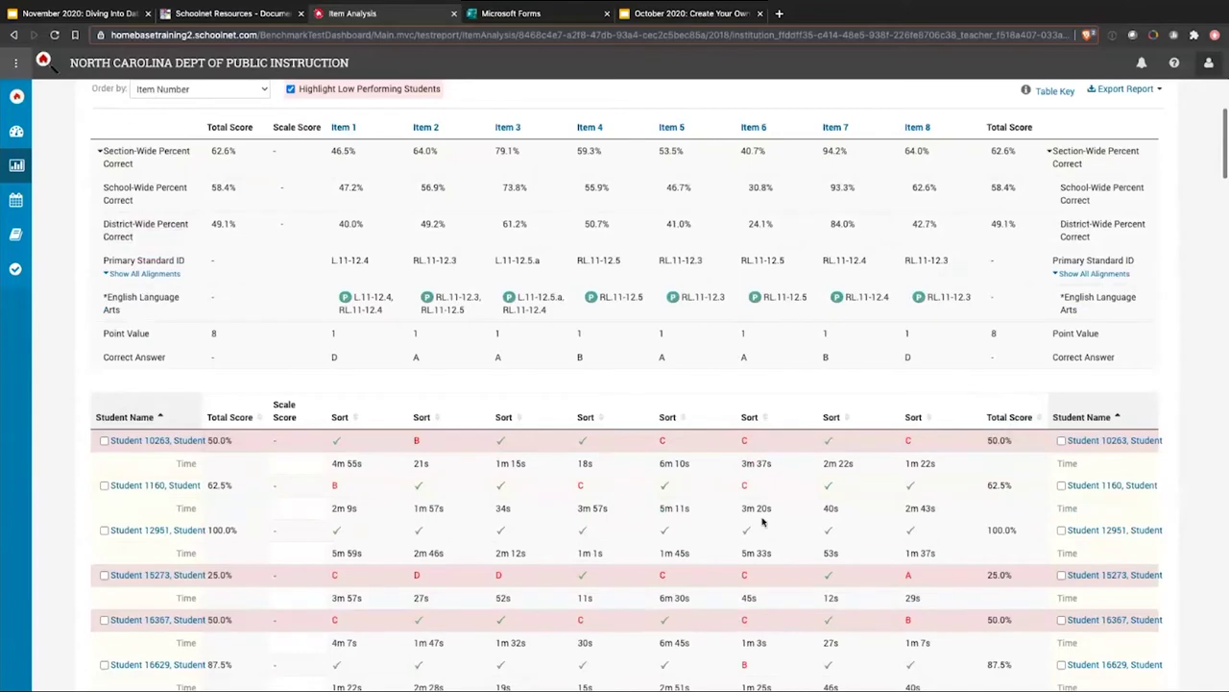
scroll(763, 521, down, 2)
scroll(763, 522, down, 7)
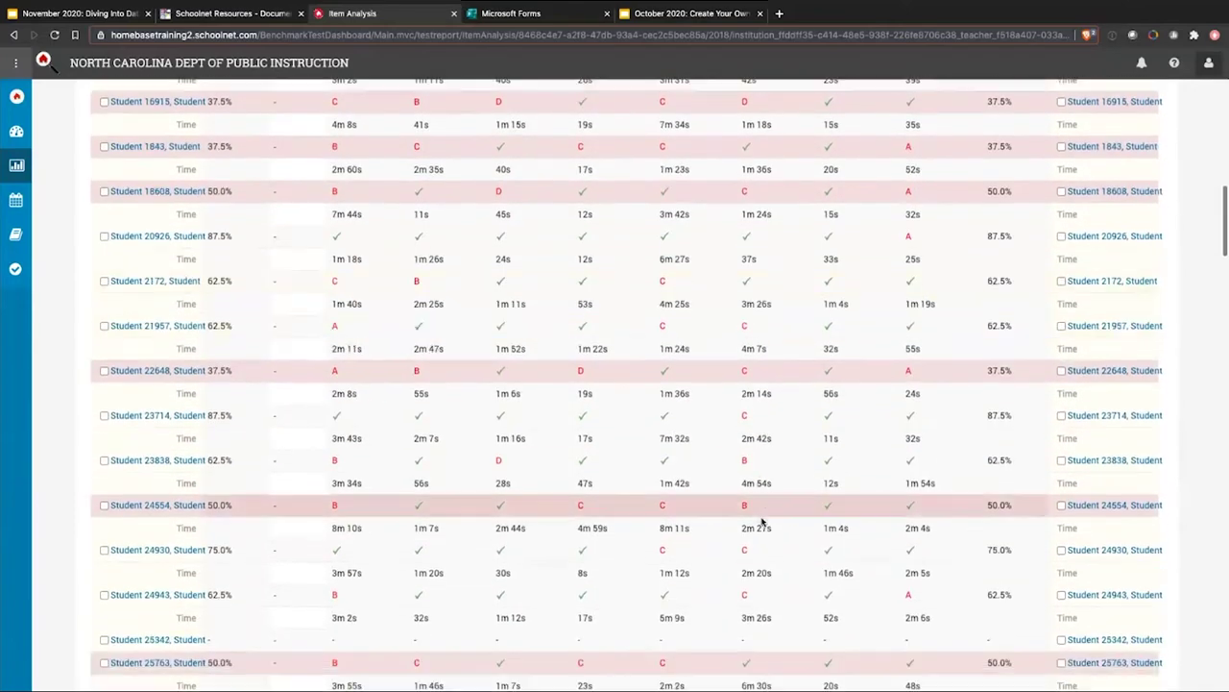
scroll(763, 522, up, 4)
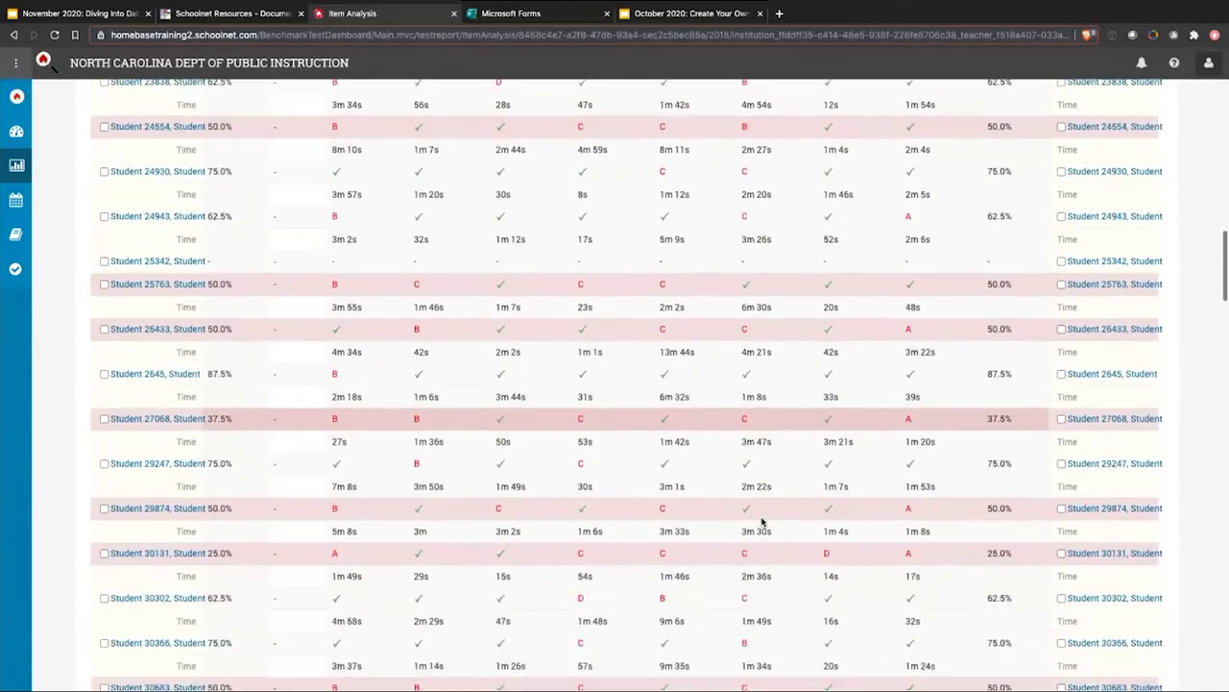
scroll(762, 521, up, 12)
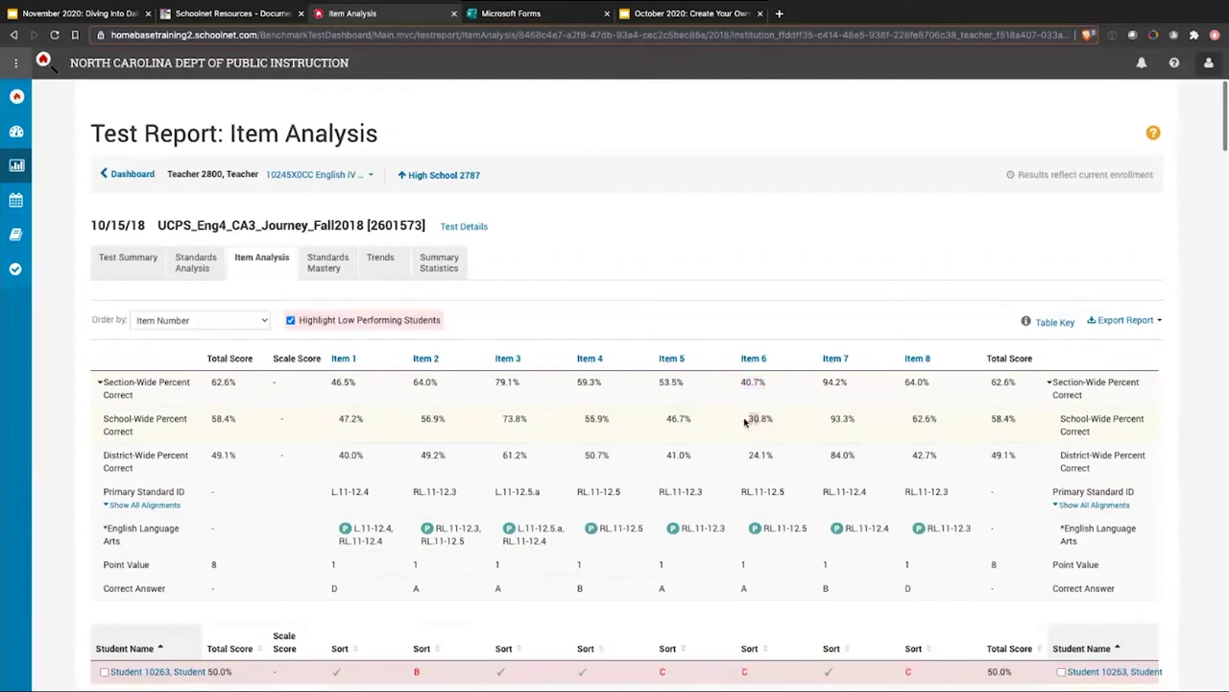
Open the detail of Item 6 and examine its passage, answer choices, response distribution, standard and properties.
click(753, 358)
scroll(817, 327, down, 1)
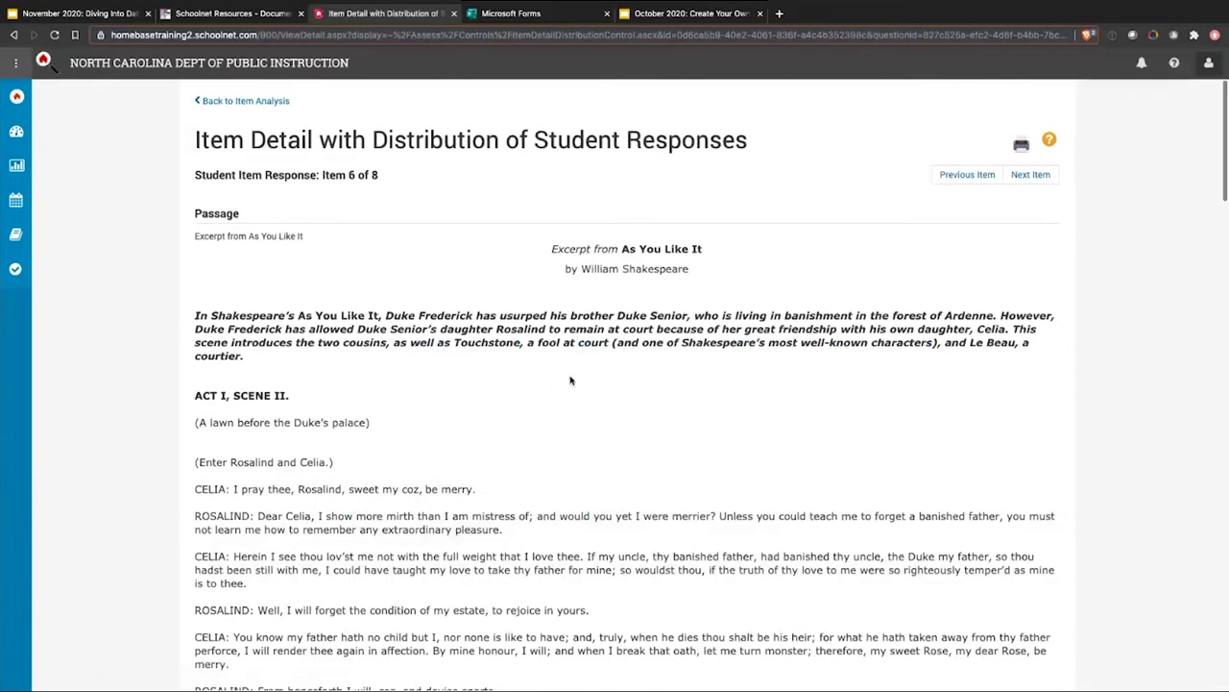
scroll(569, 381, down, 15)
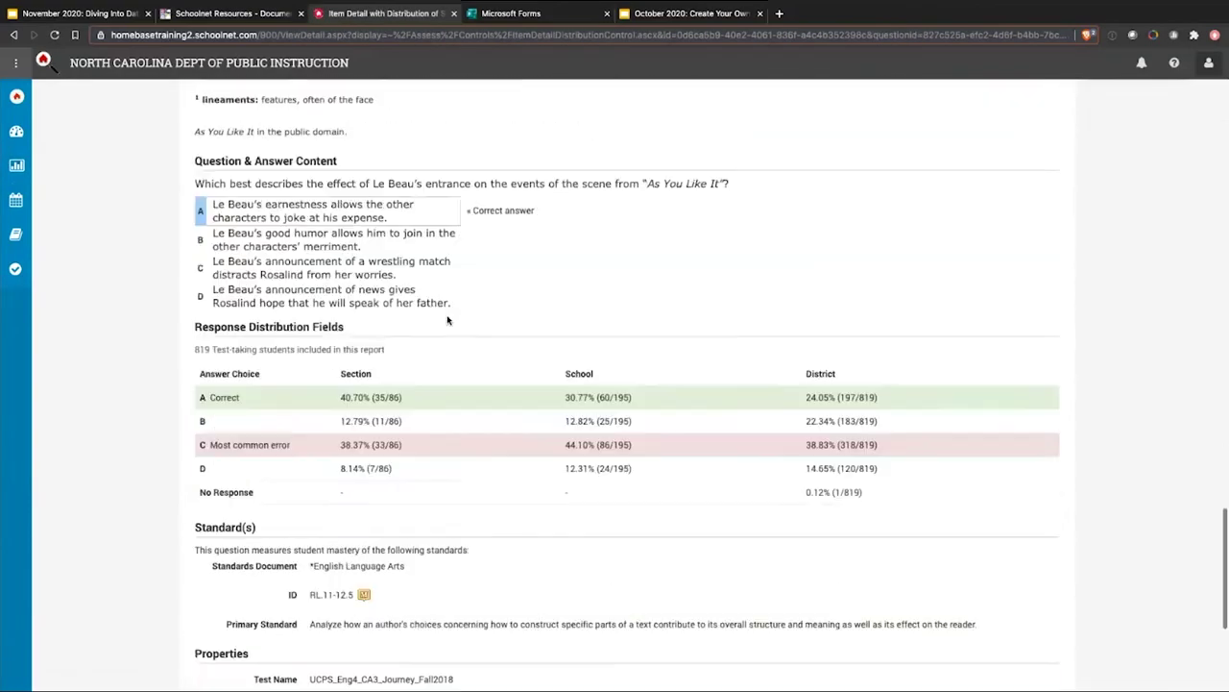
scroll(432, 365, down, 2)
scroll(423, 397, down, 1)
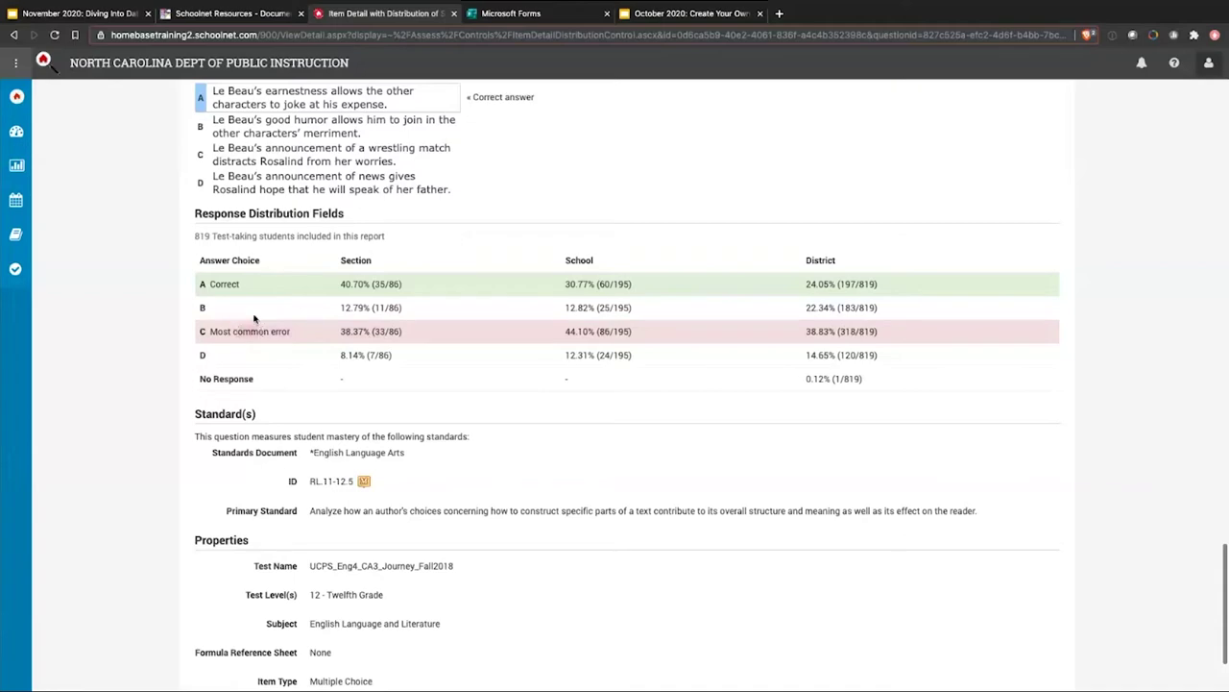
scroll(262, 307, down, 2)
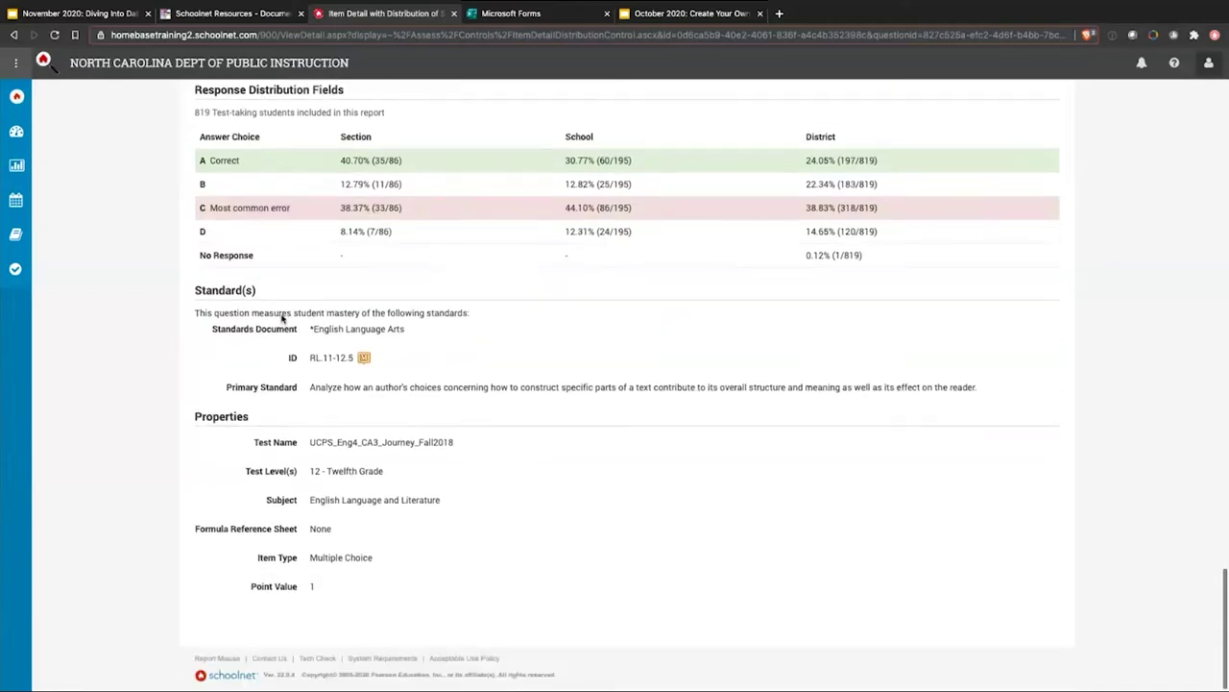
scroll(273, 311, up, 4)
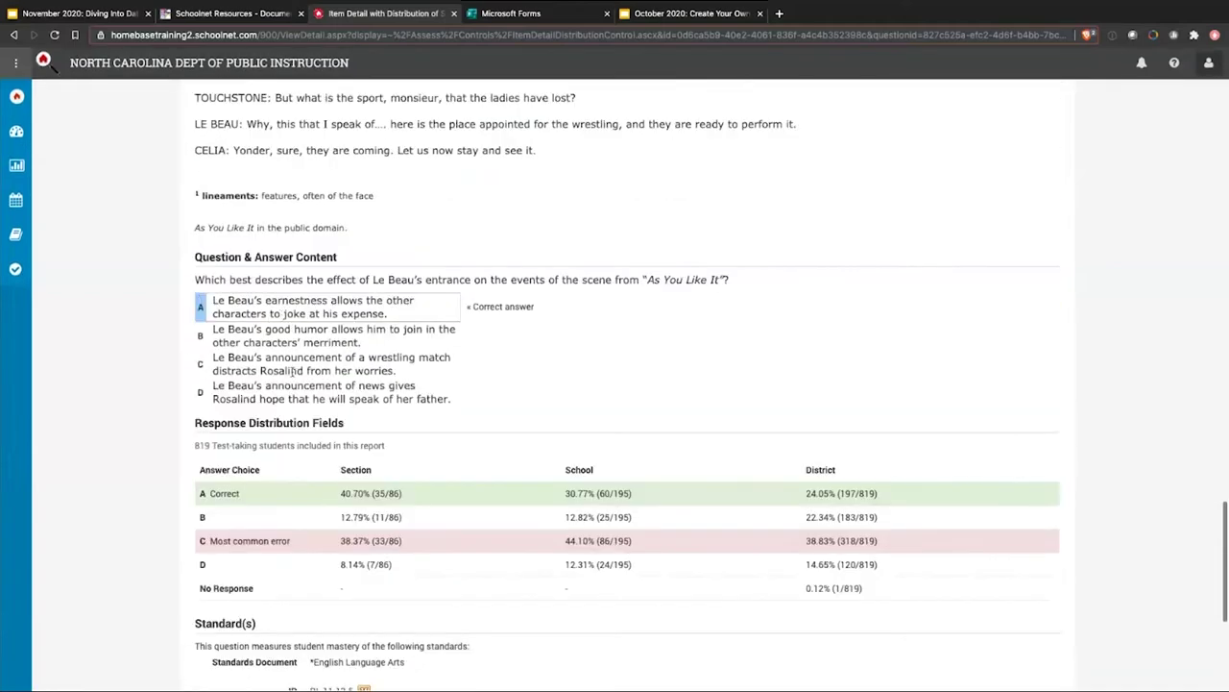
Return to the Item Analysis report and sort the students by their response to Item 6.
scroll(135, 339, left, 5)
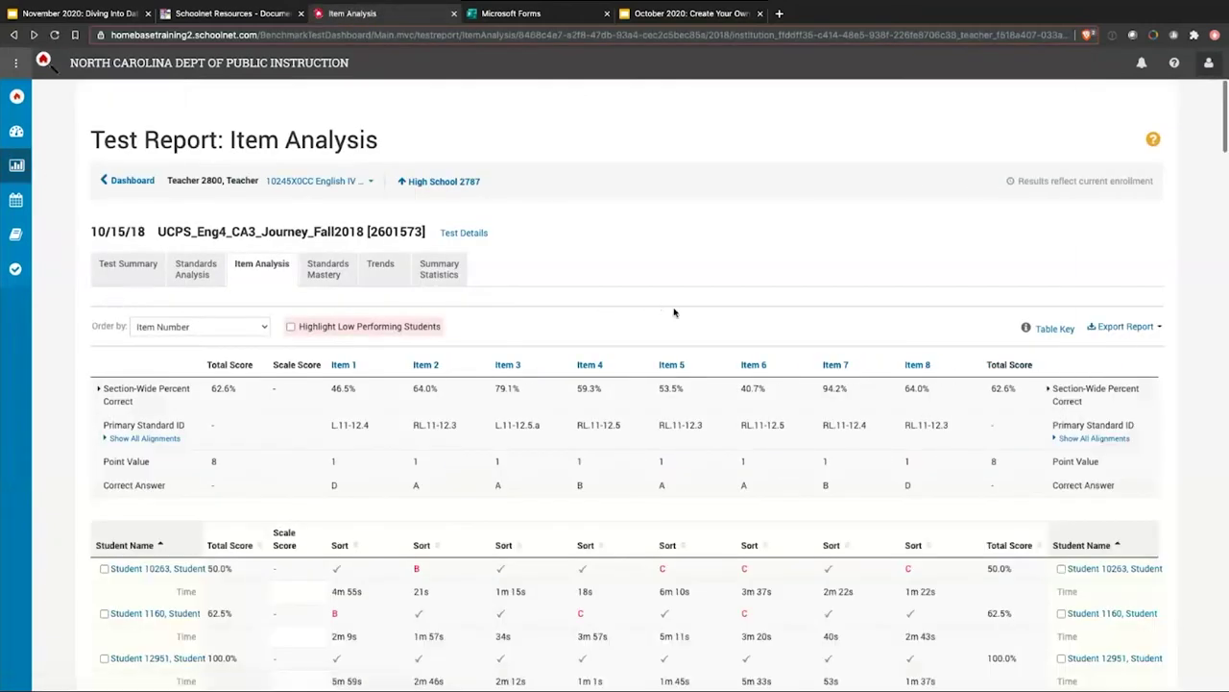
scroll(679, 312, down, 3)
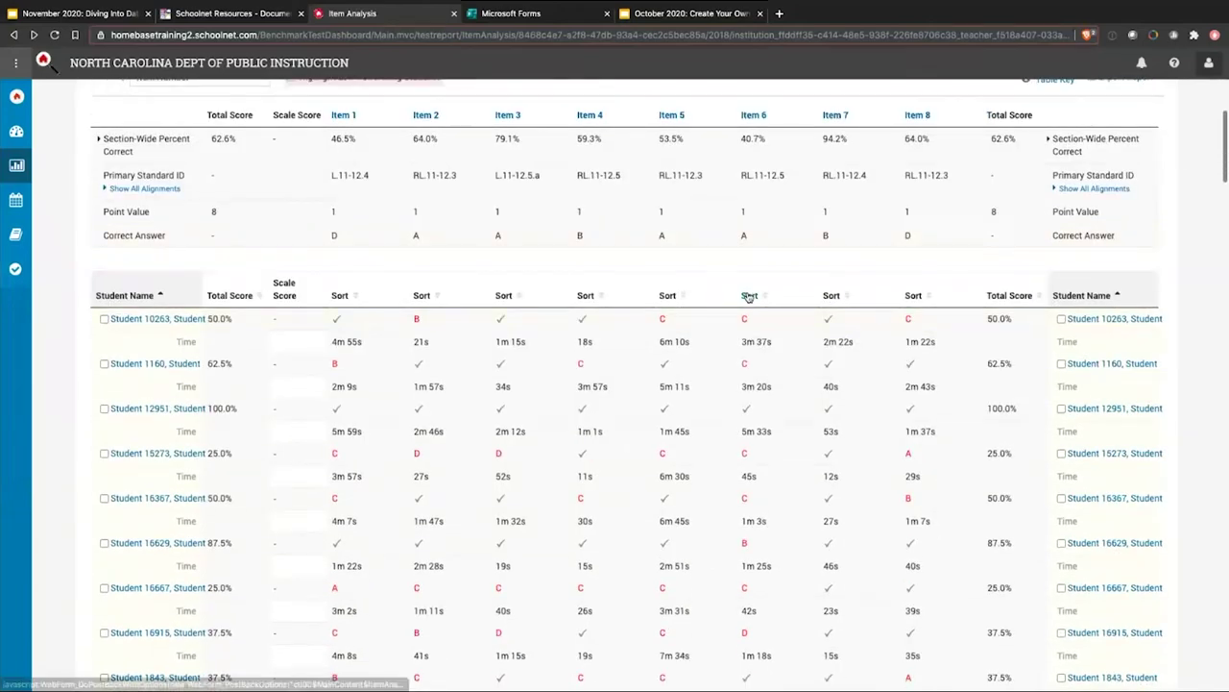
click(748, 297)
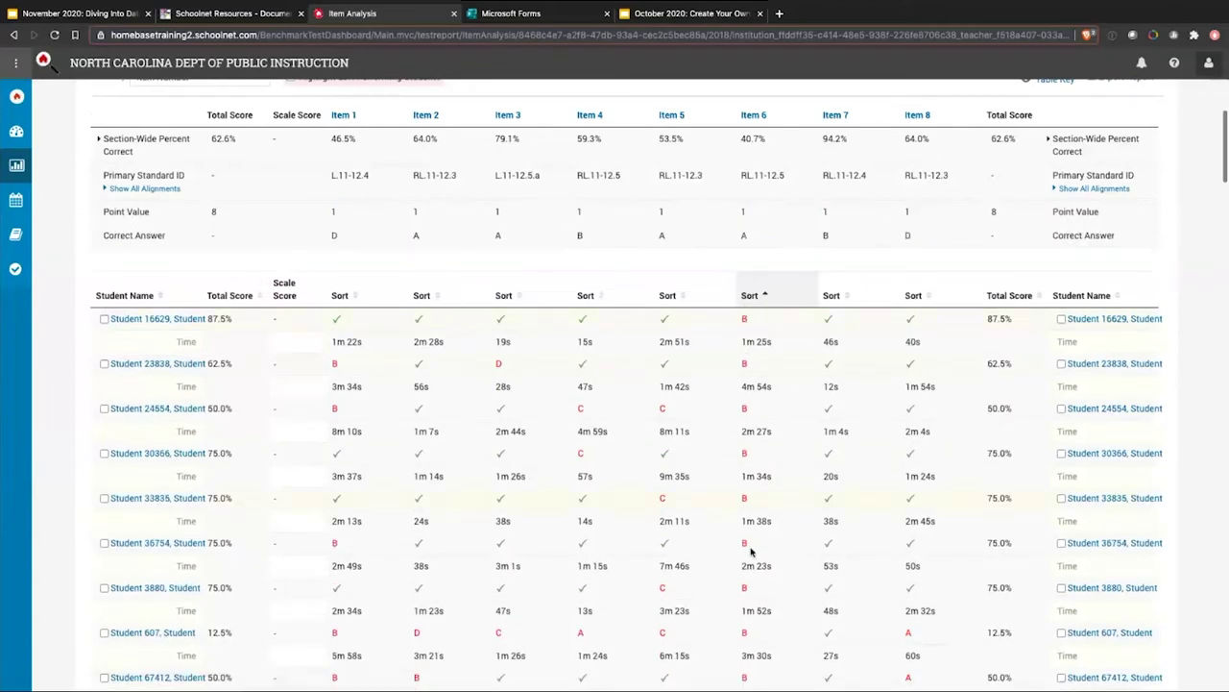
Review which students chose each answer on Item 6 in the sorted list.
scroll(754, 577, down, 3)
scroll(742, 478, down, 6)
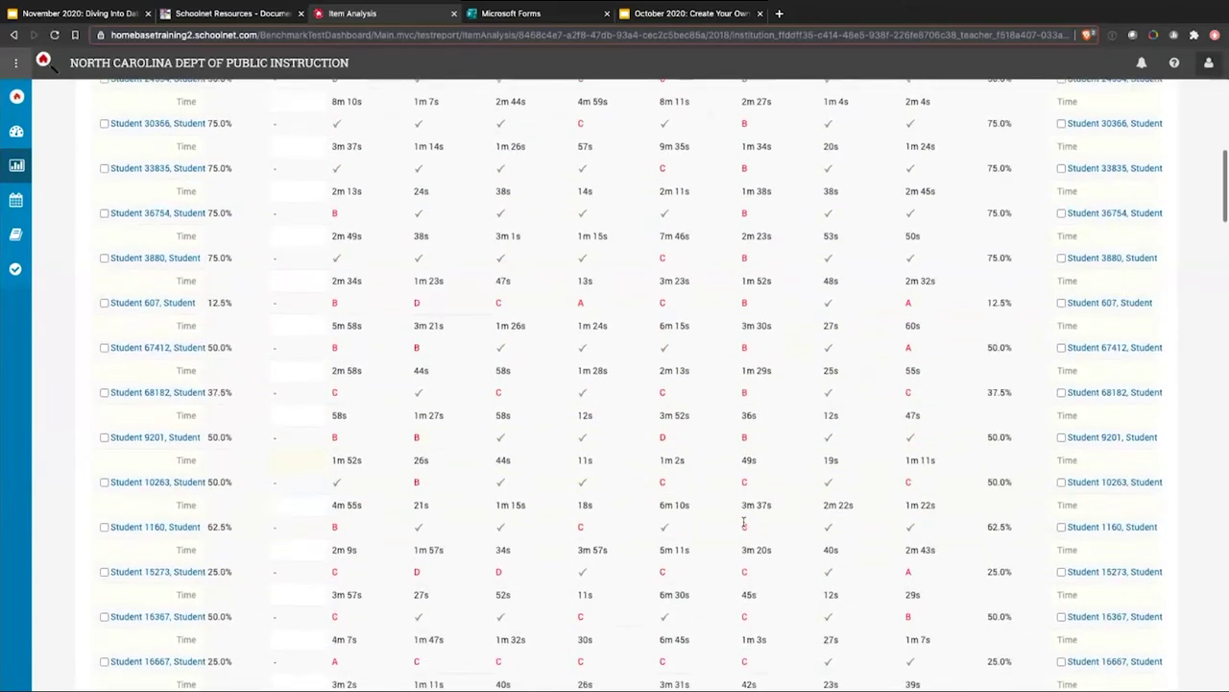
scroll(738, 395, down, 5)
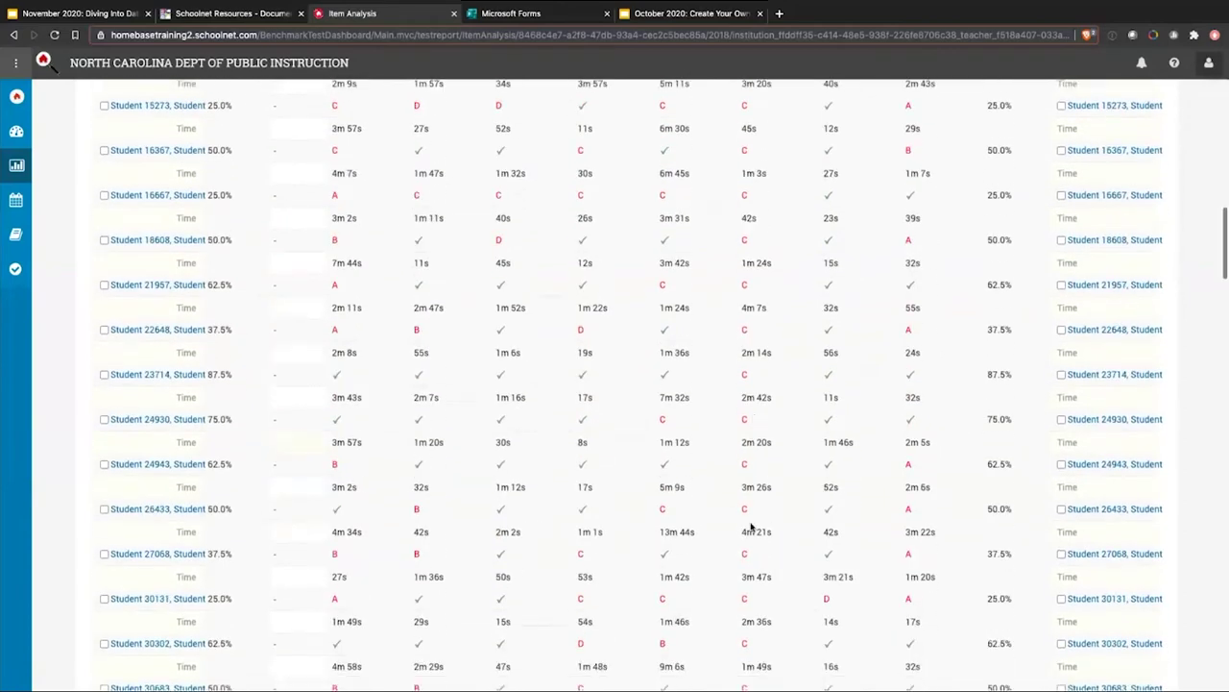
scroll(766, 560, down, 12)
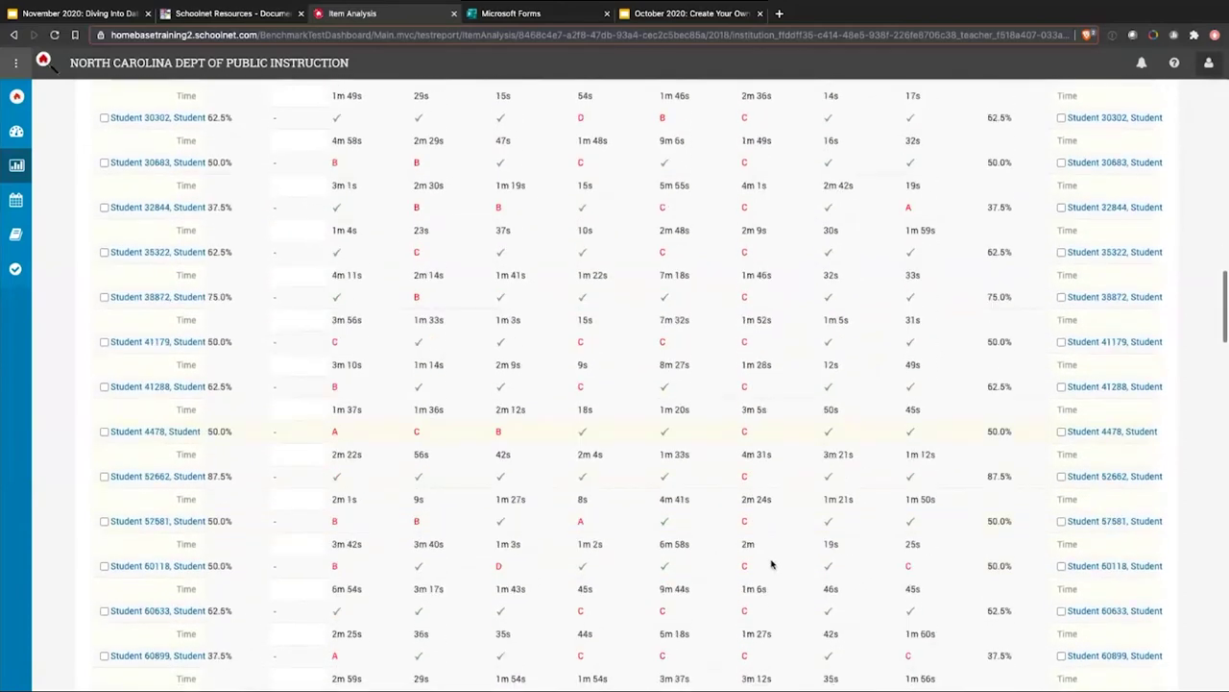
scroll(768, 567, down, 2)
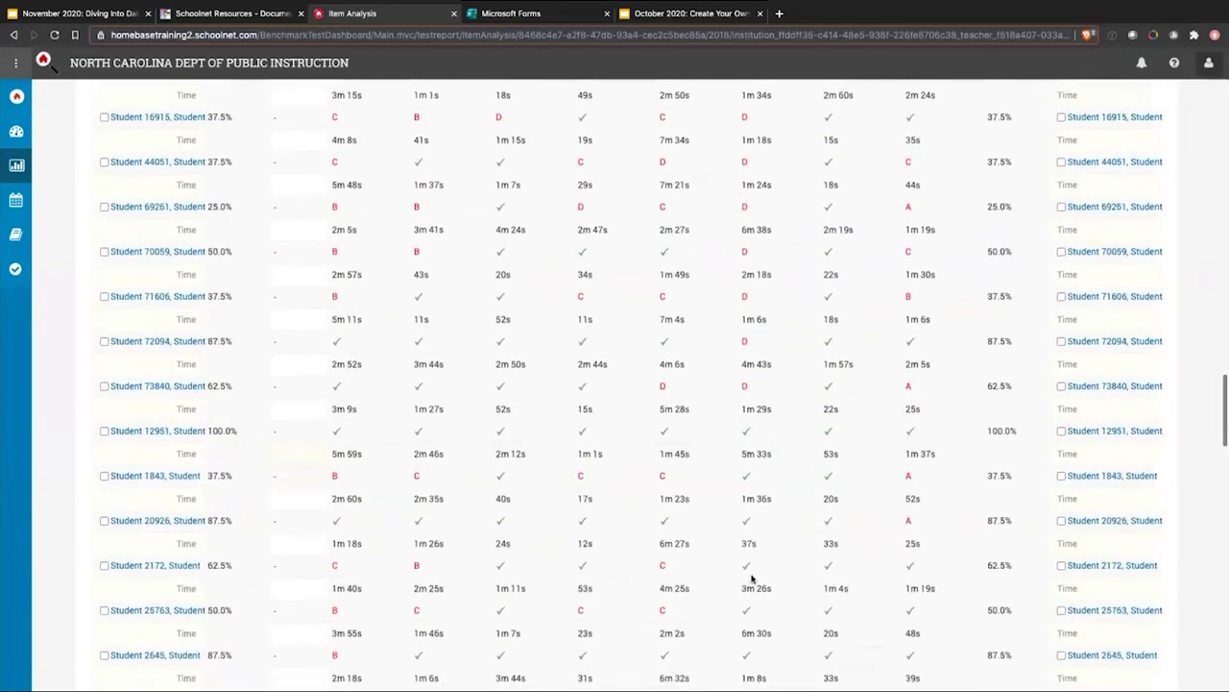
scroll(778, 490, down, 2)
scroll(778, 489, up, 20)
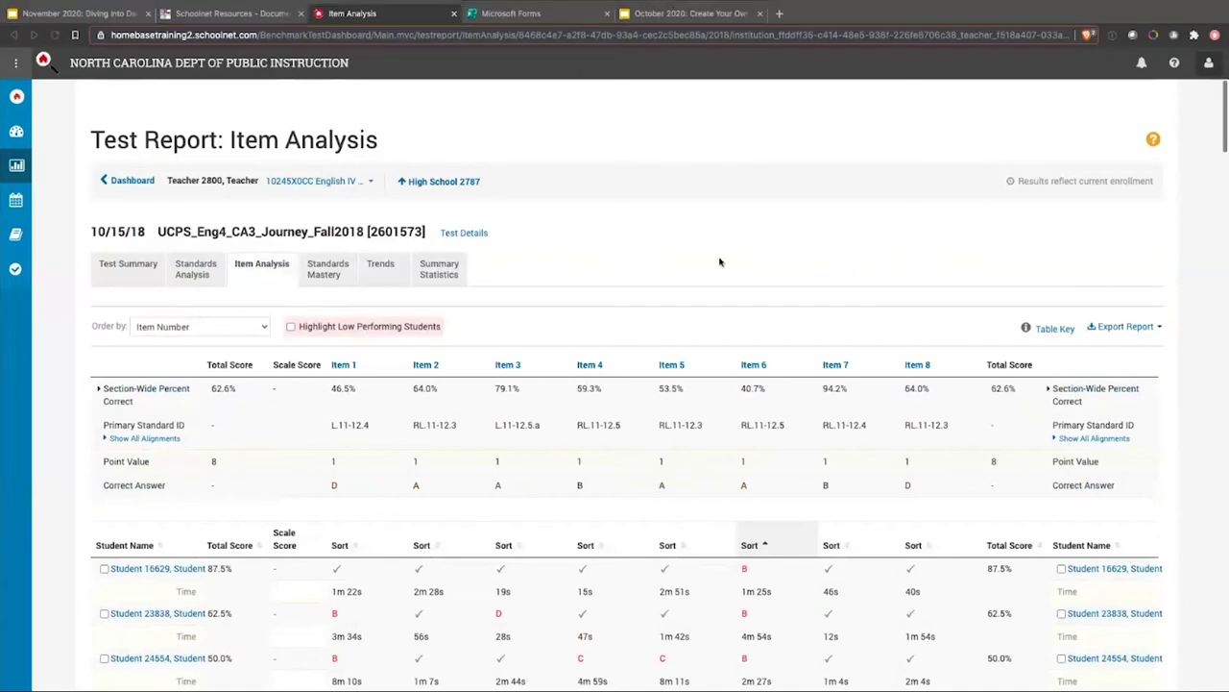
Open the test's Standards Mastery report and review the number of students per score group for each standard.
click(322, 277)
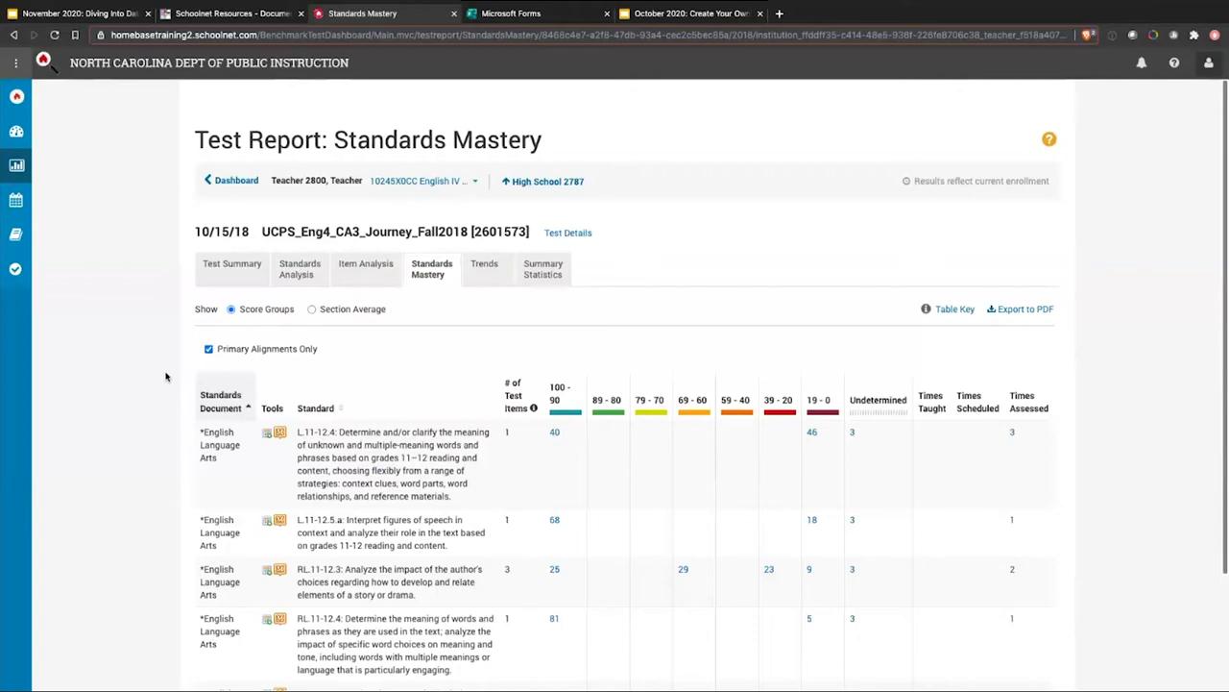
scroll(163, 377, down, 1)
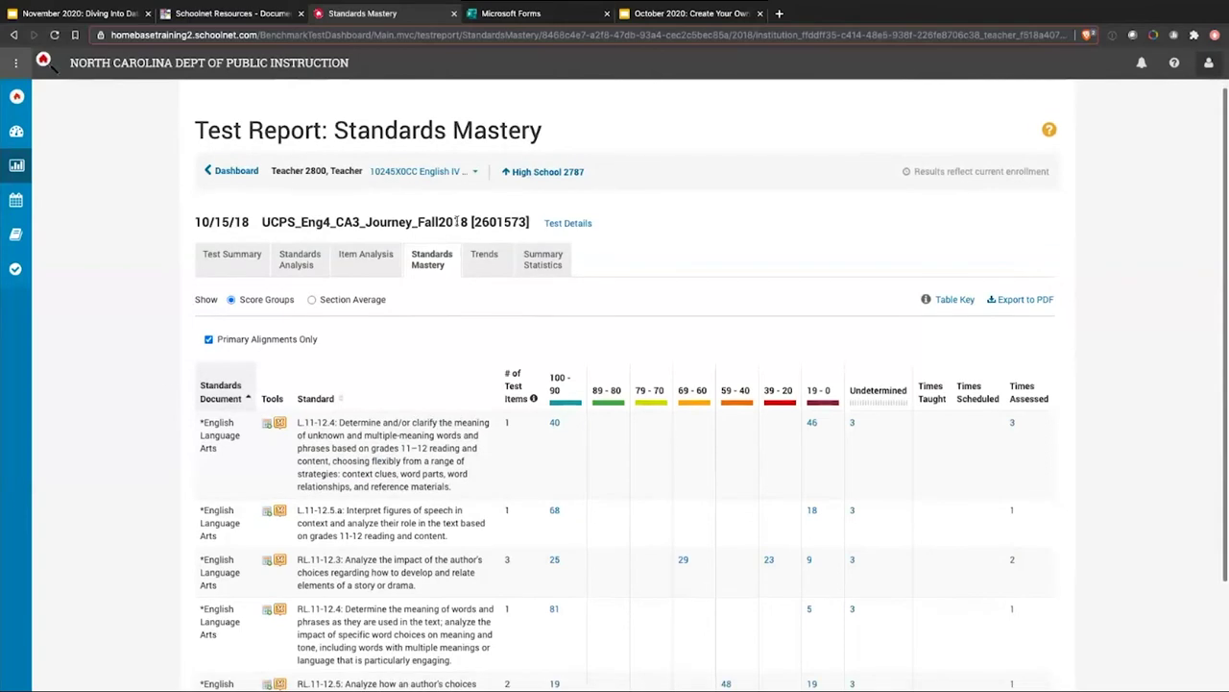
drag(468, 221, 441, 222)
scroll(390, 344, down, 1)
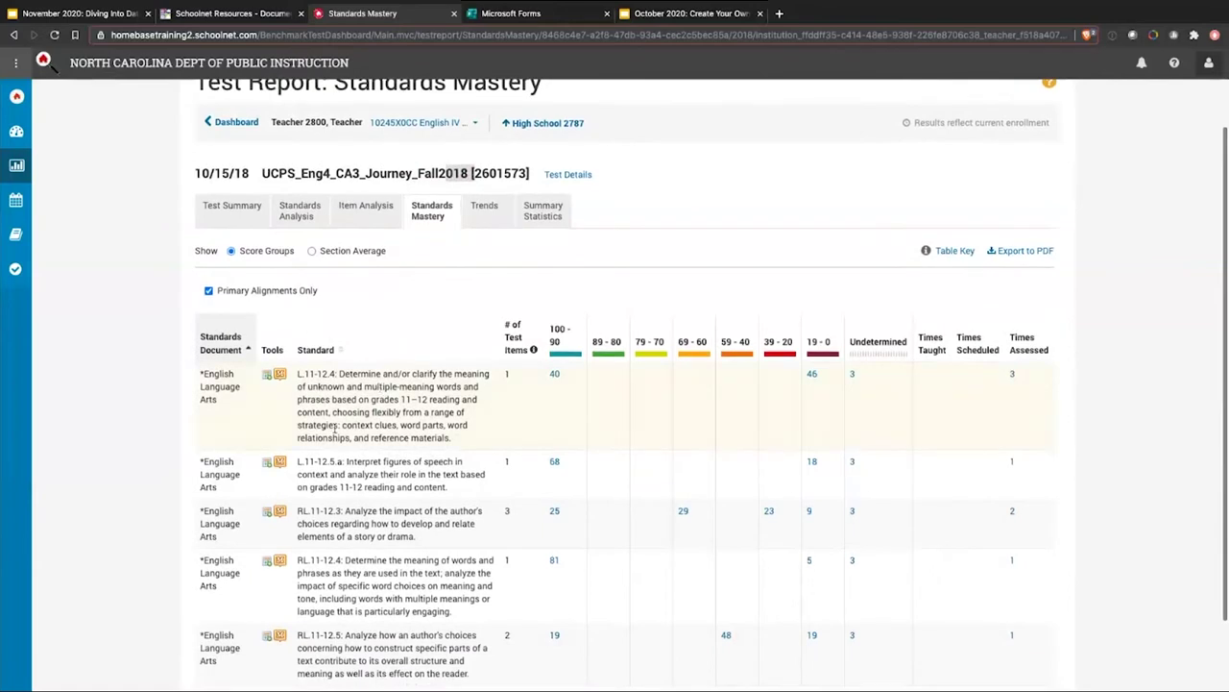
scroll(374, 313, down, 1)
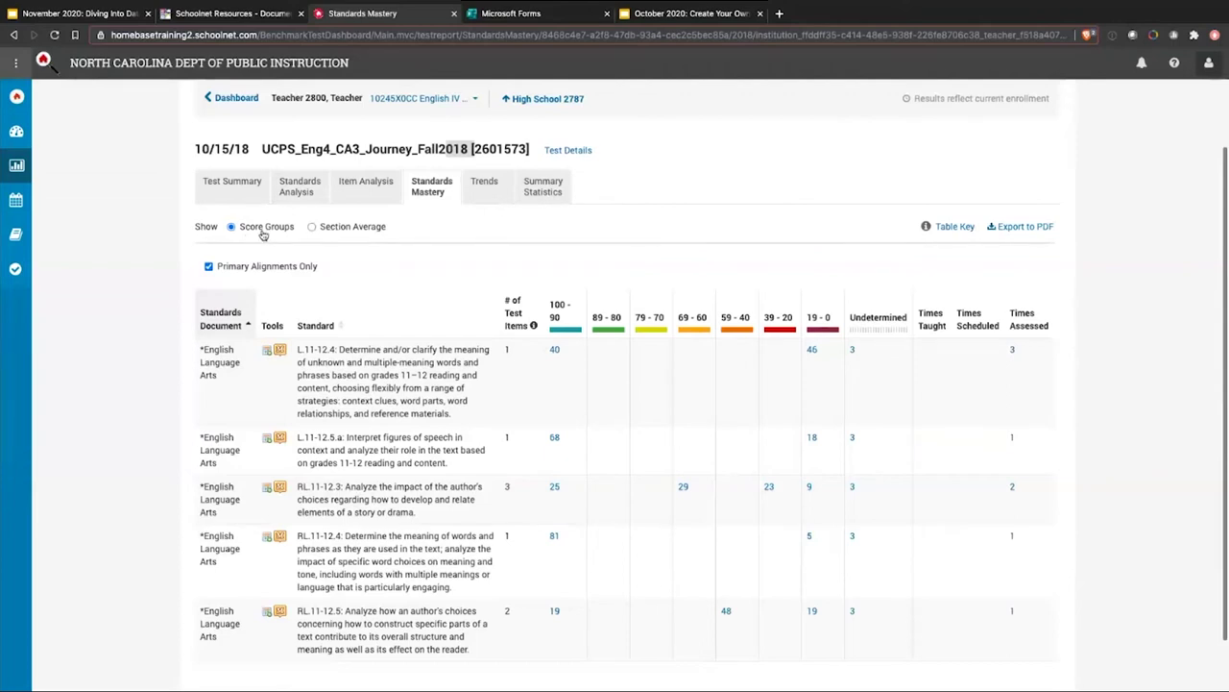
Check the Standards Mastery report's section average display option, table key and PDF export option.
click(337, 232)
scroll(697, 237, down, 1)
click(949, 187)
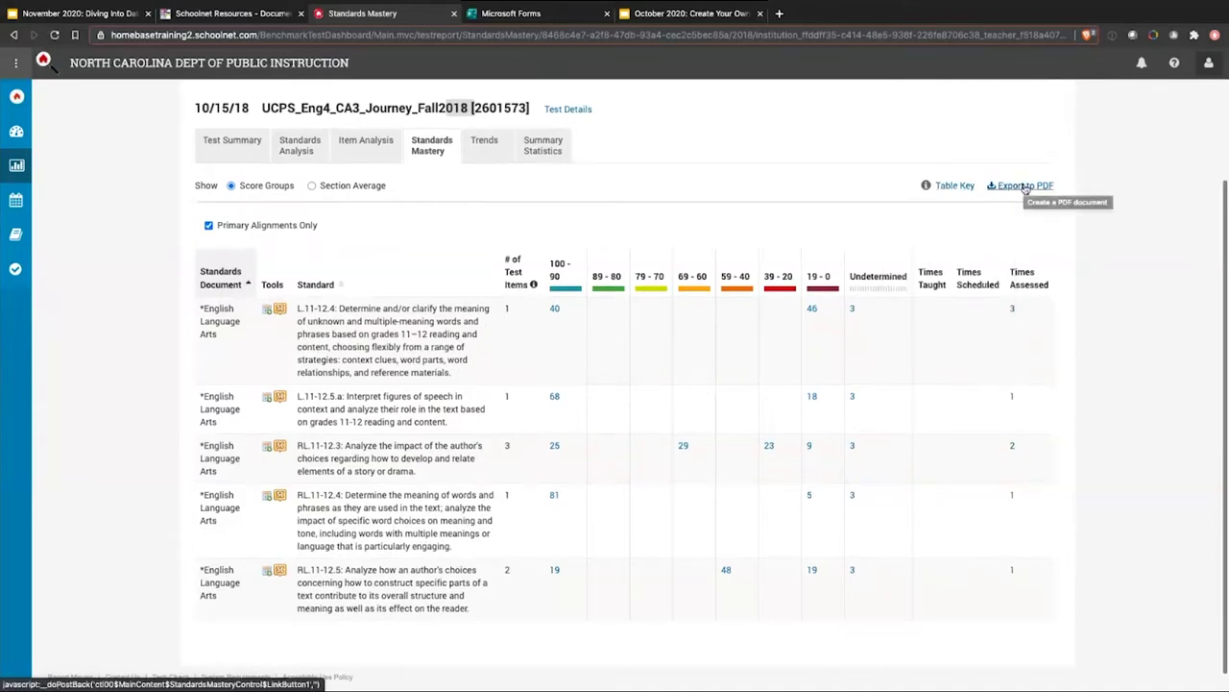
scroll(471, 248, down, 1)
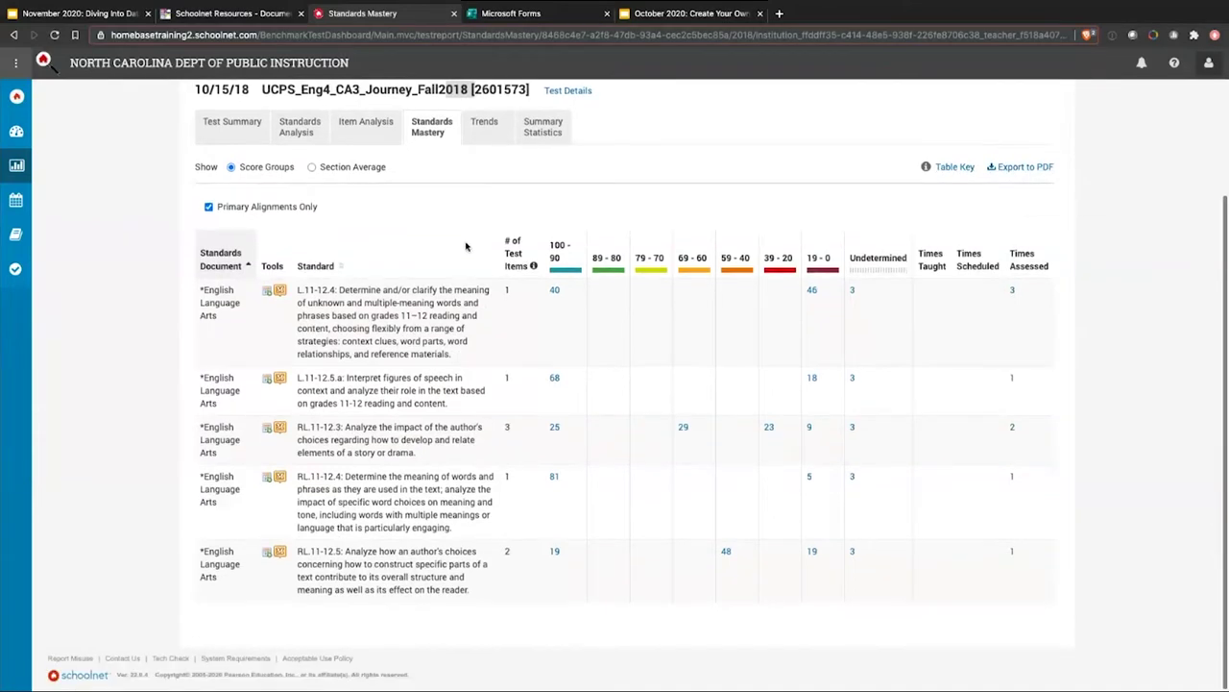
Include non-primary alignments in the Standards Mastery table for comparison, and restrict it to primary alignments only again.
click(209, 210)
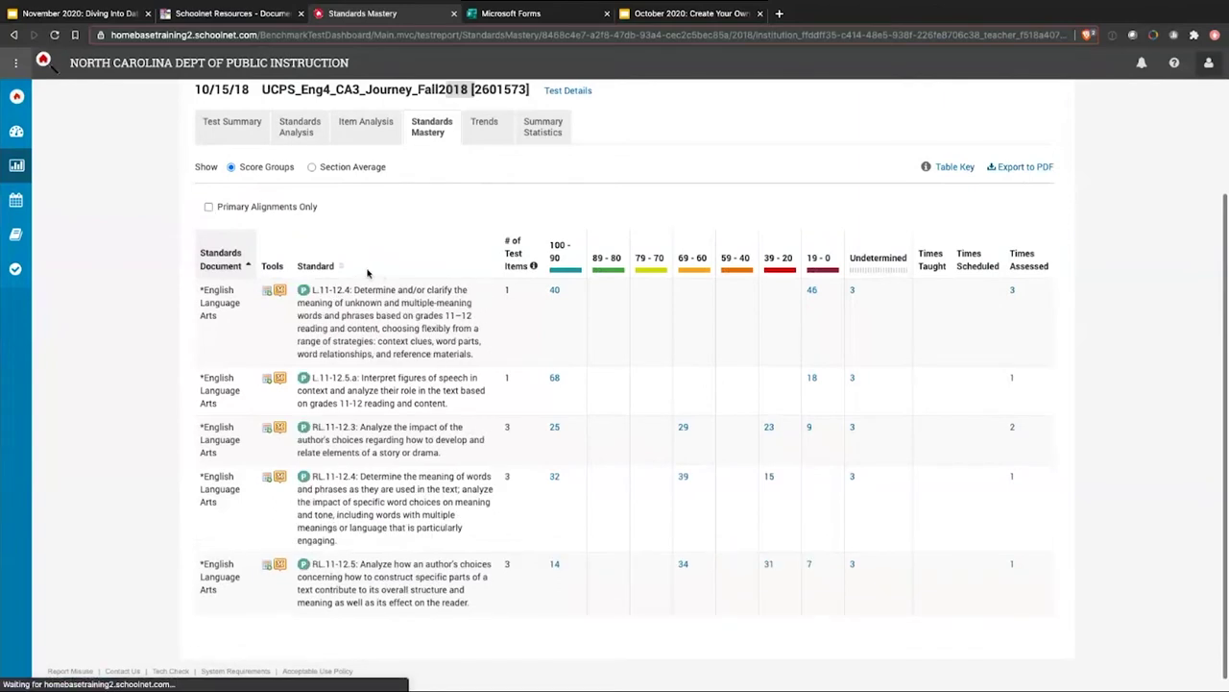
scroll(371, 475, down, 1)
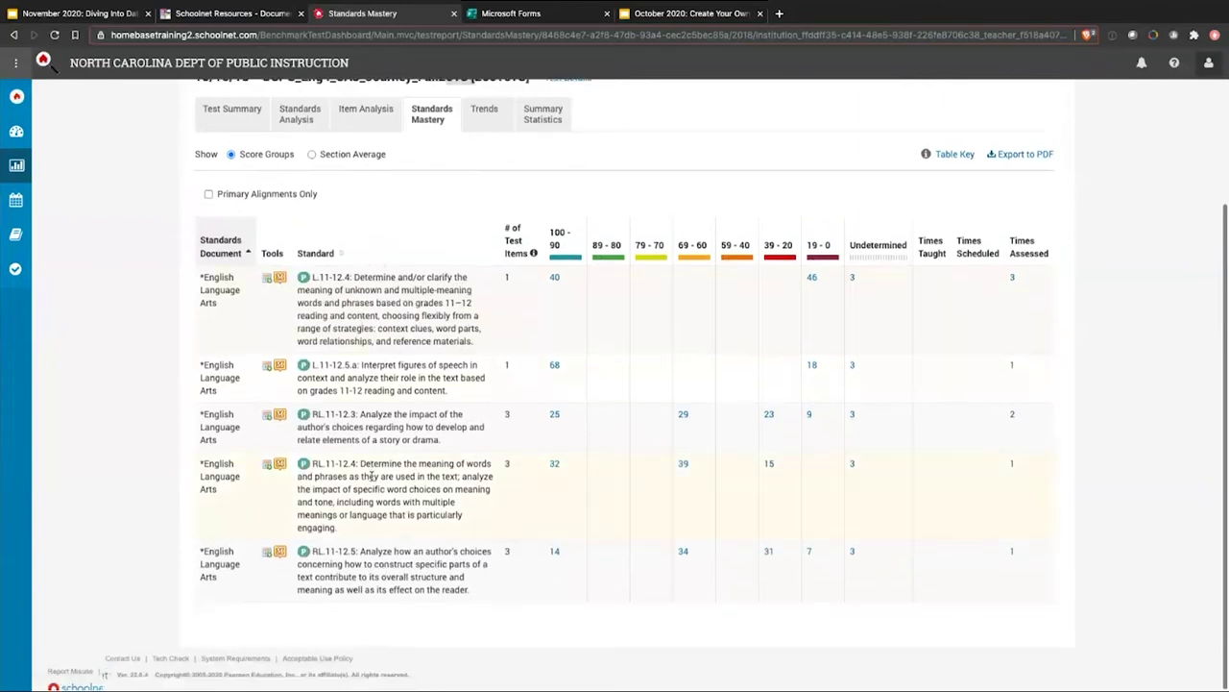
click(209, 195)
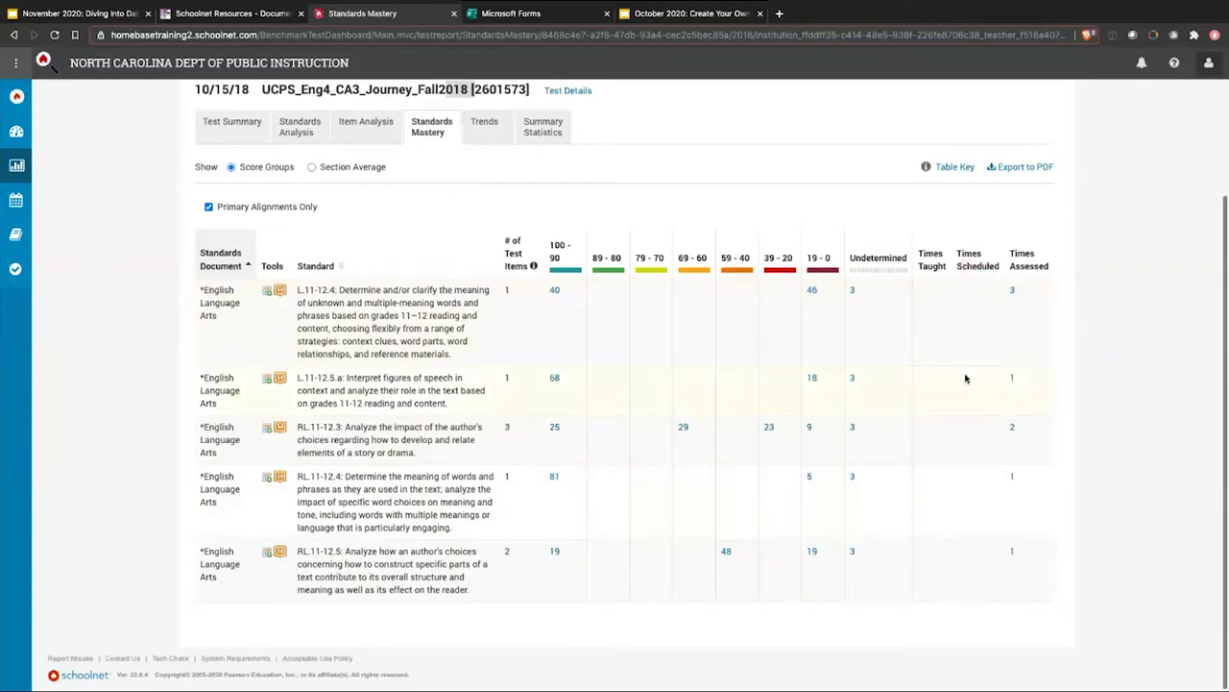
Check which tests assessed standard L.11-12.4 through its Times Assessed count, and return to the Standards Mastery report.
drag(1014, 255, 1042, 266)
click(1043, 265)
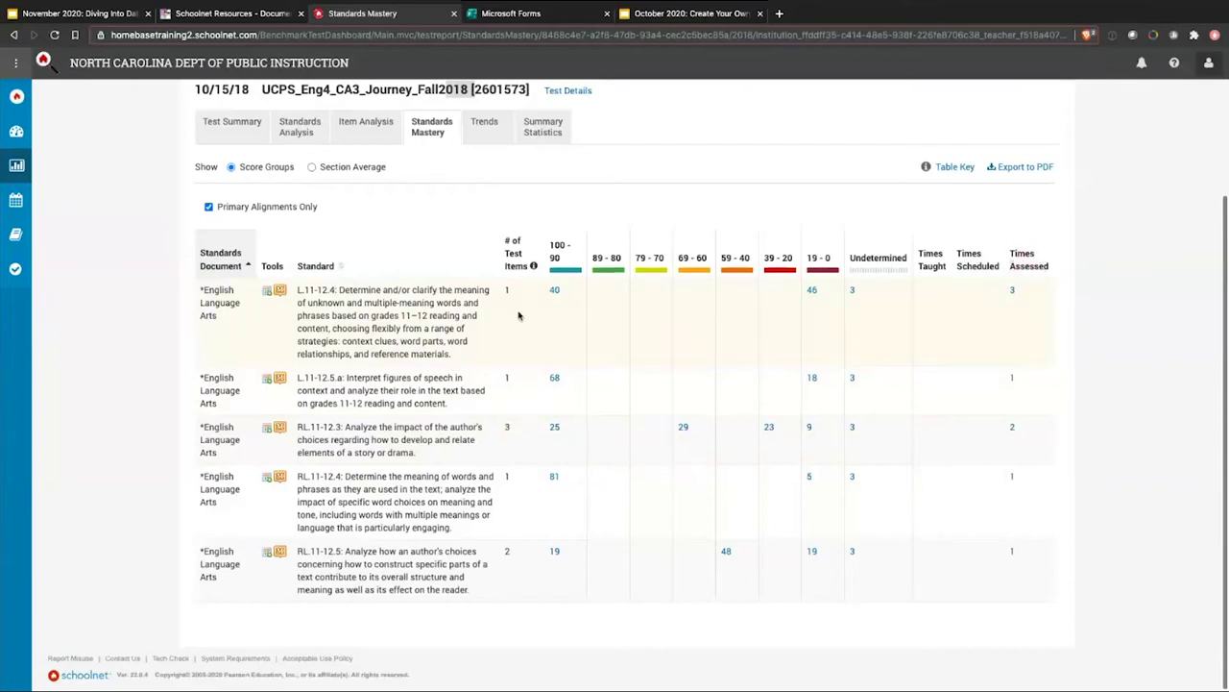
click(1012, 292)
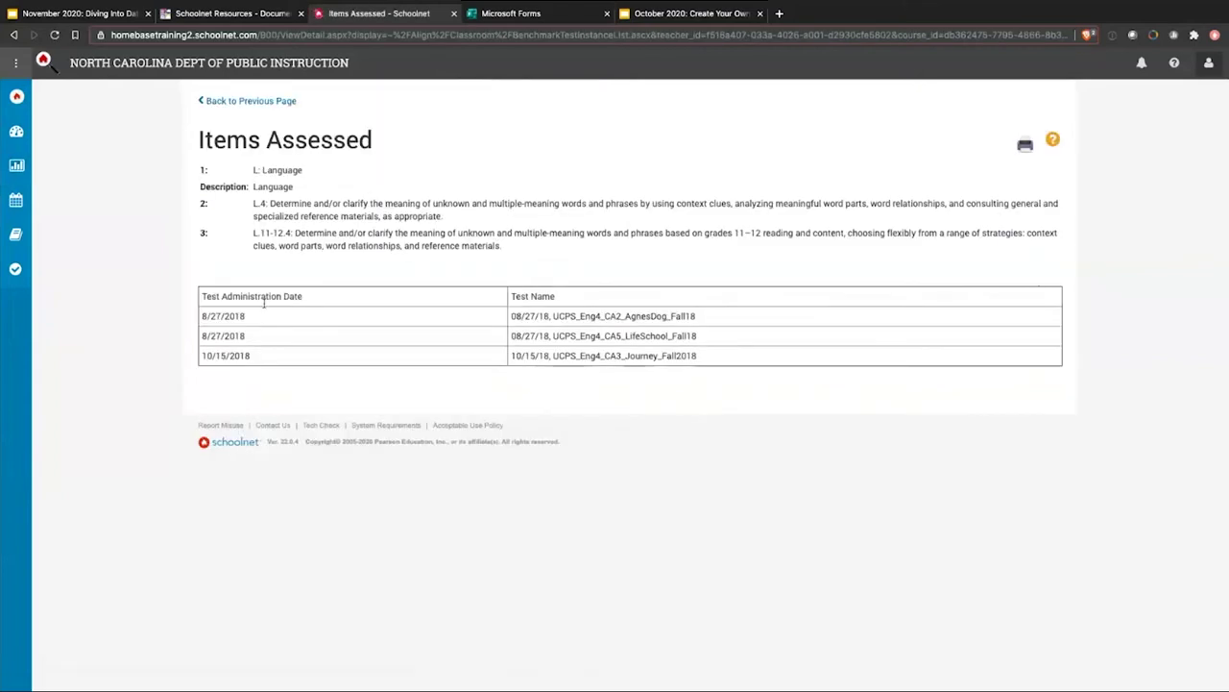
drag(525, 316, 572, 358)
click(573, 359)
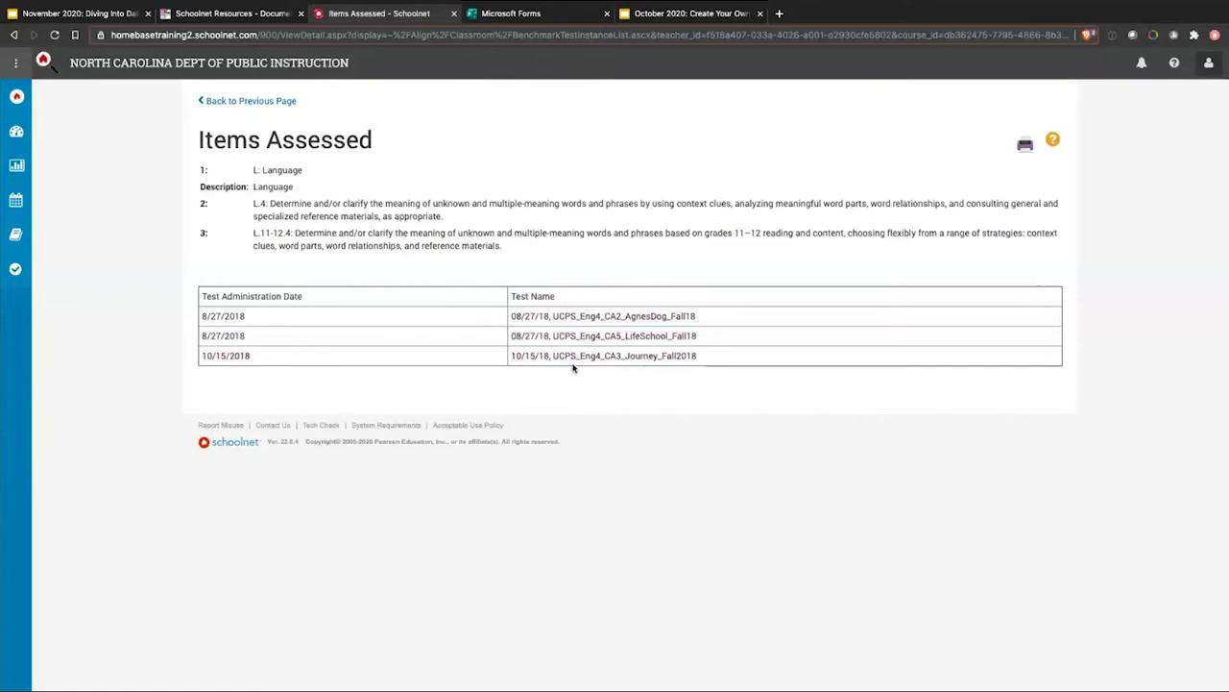
click(250, 102)
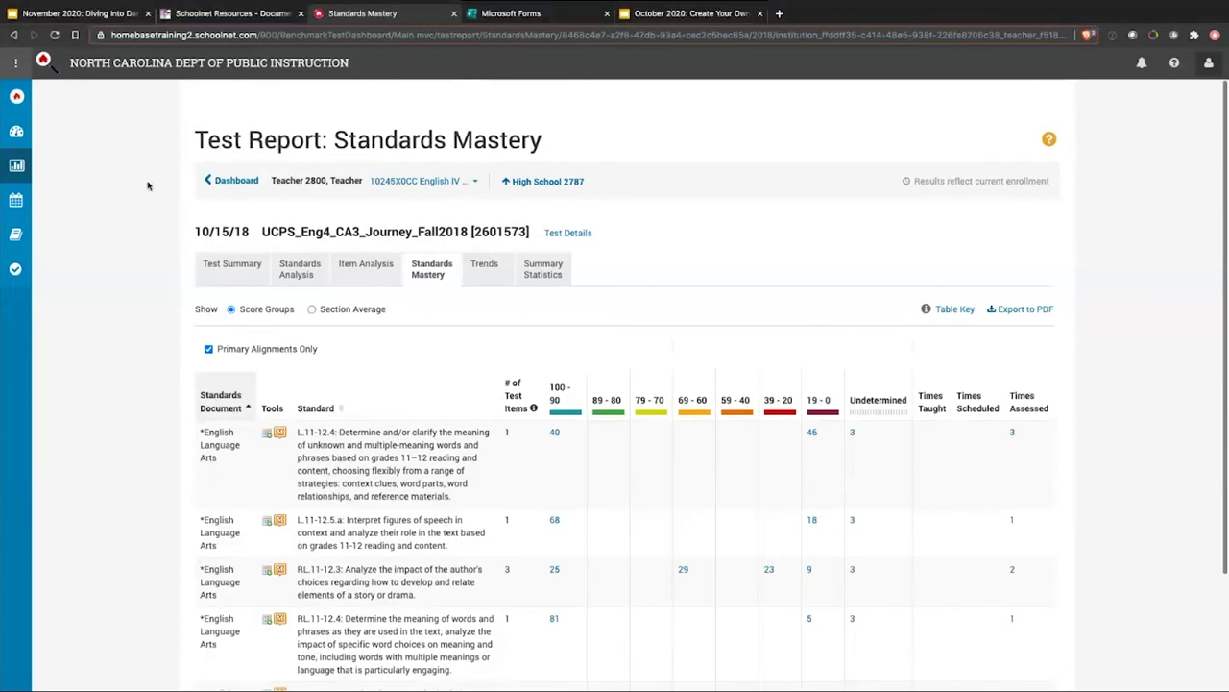
Switch to the November 2020 presentation, advance it to the Reporting Dashboard section slide, and return to Schoolnet.
click(100, 13)
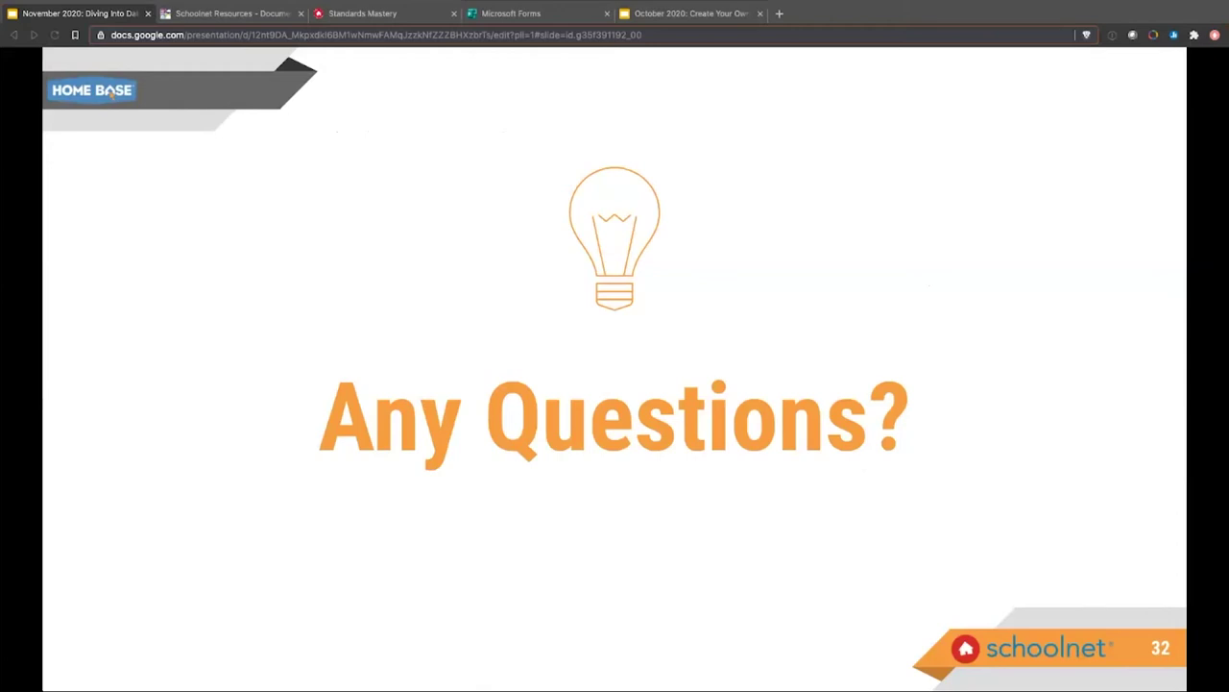
key(Right)
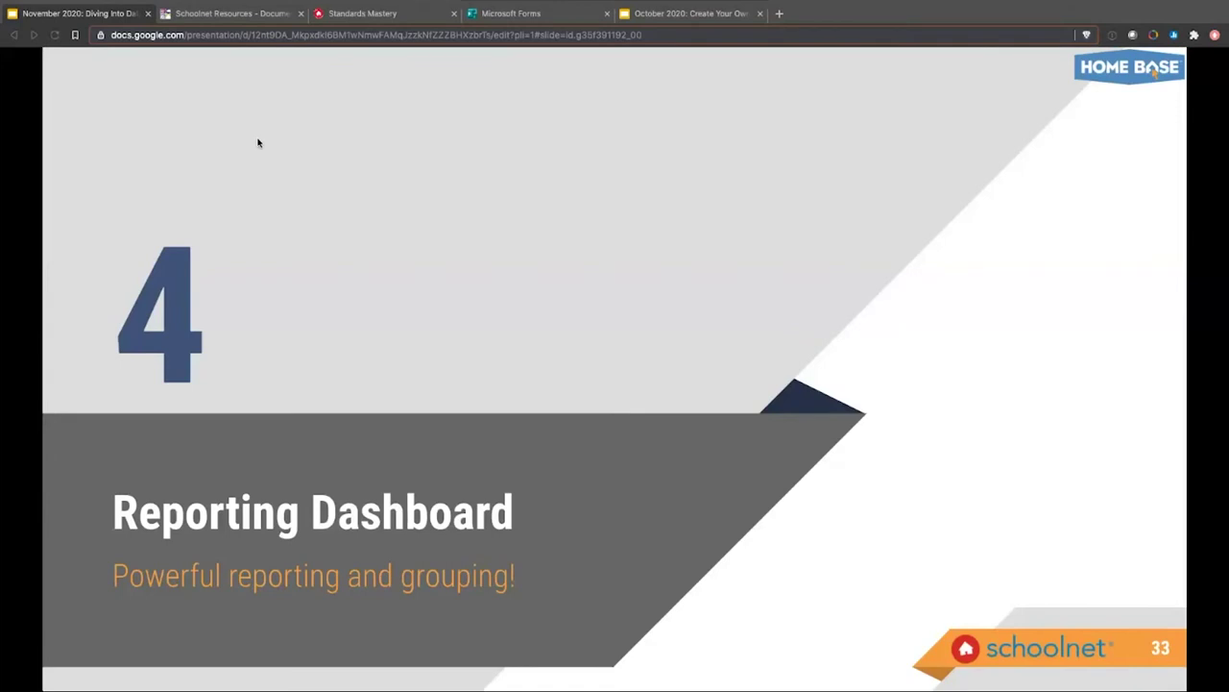
click(361, 15)
Go to the Schoolnet home page and look over its Classroom Assessment Monitor and Classroom Profile.
click(103, 64)
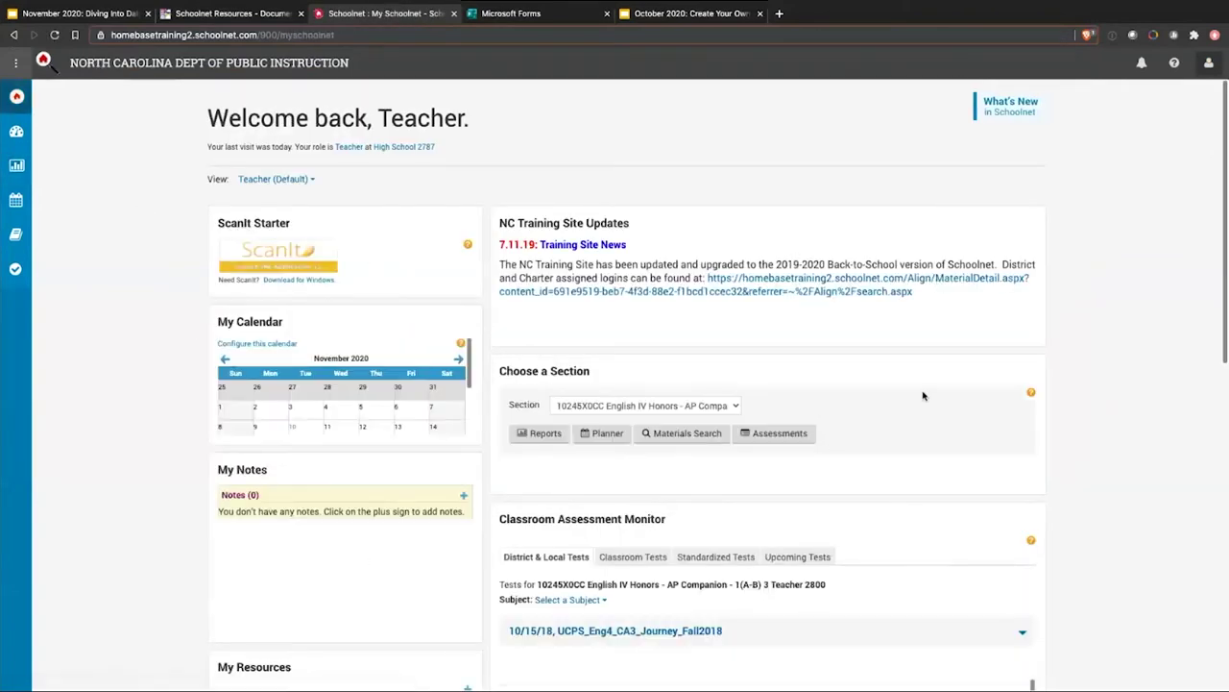
scroll(1124, 432, down, 4)
scroll(1127, 434, up, 4)
scroll(1126, 433, down, 6)
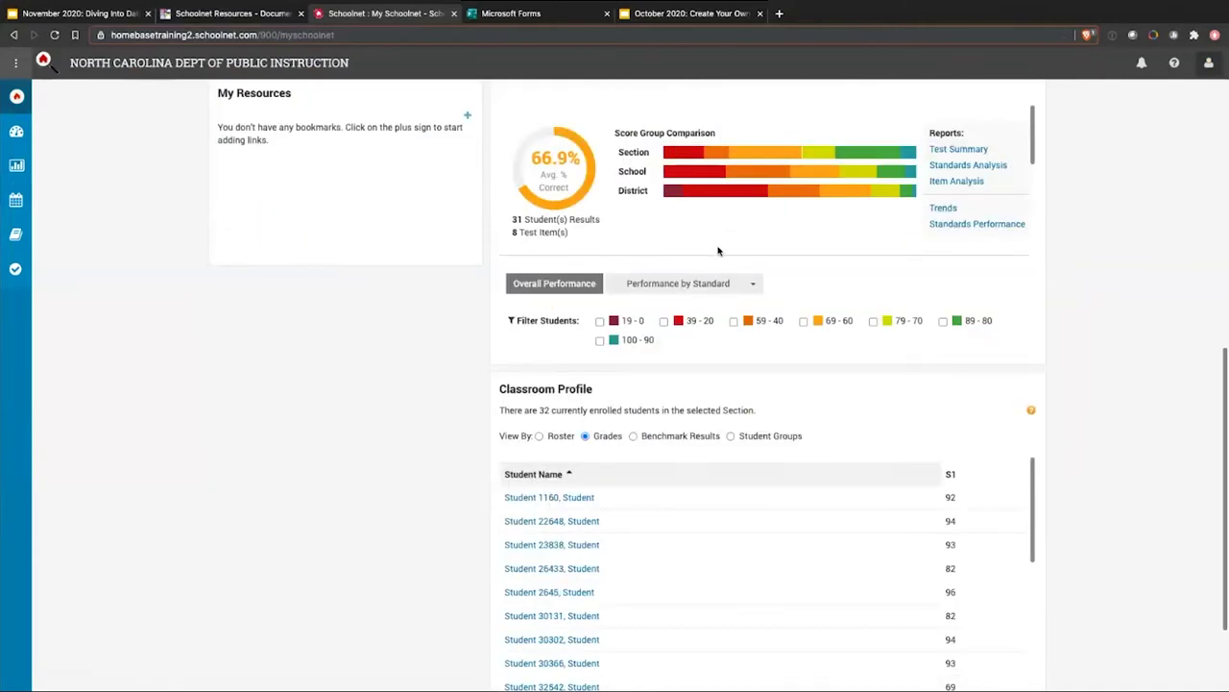
scroll(717, 250, up, 6)
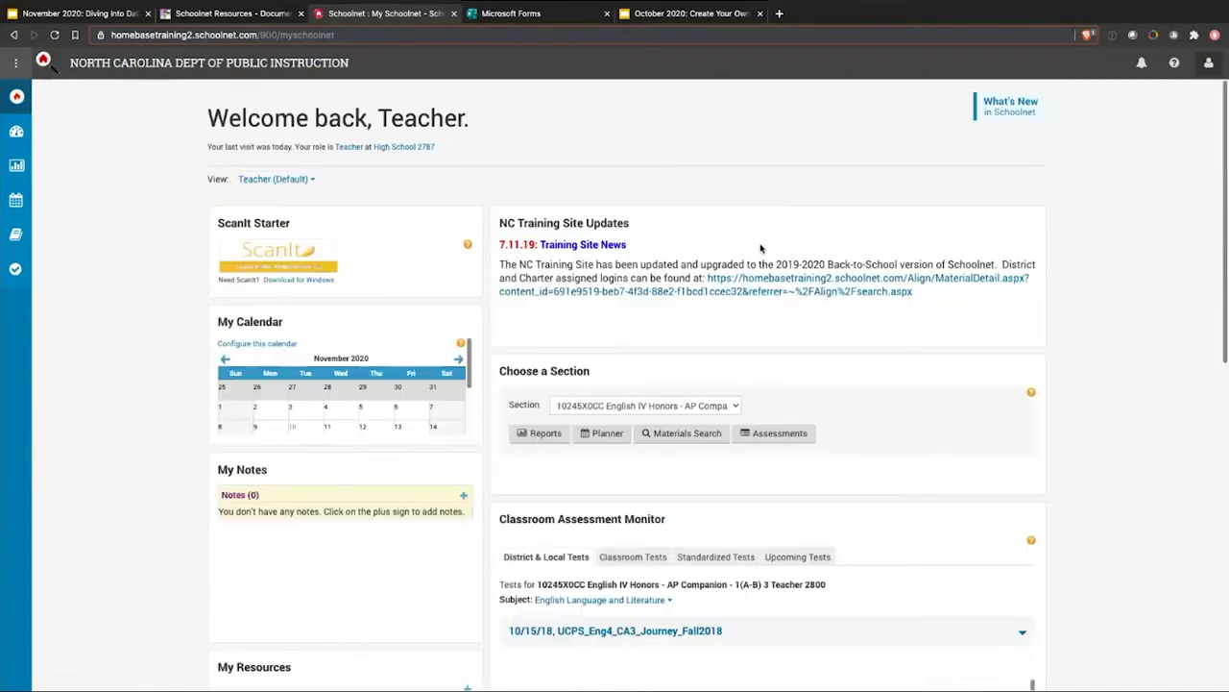
Open the Reporting Dashboard from the Reporting section of the site navigation.
mouse_move(105, 185)
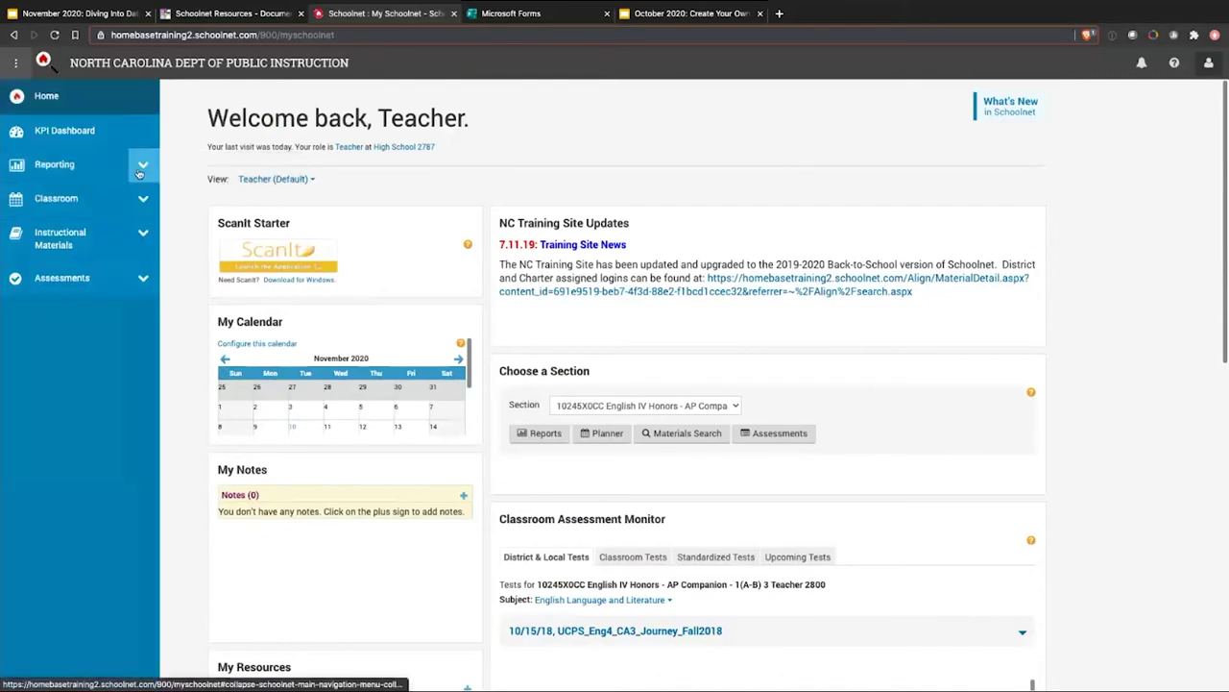
click(143, 169)
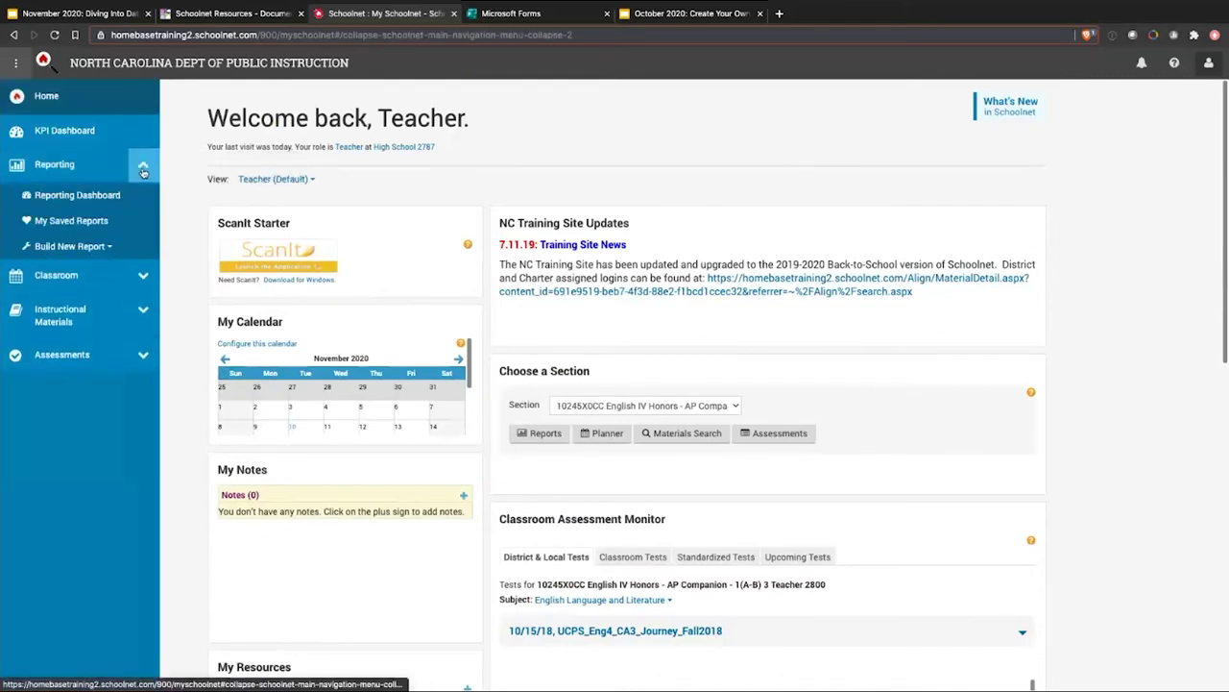
click(70, 197)
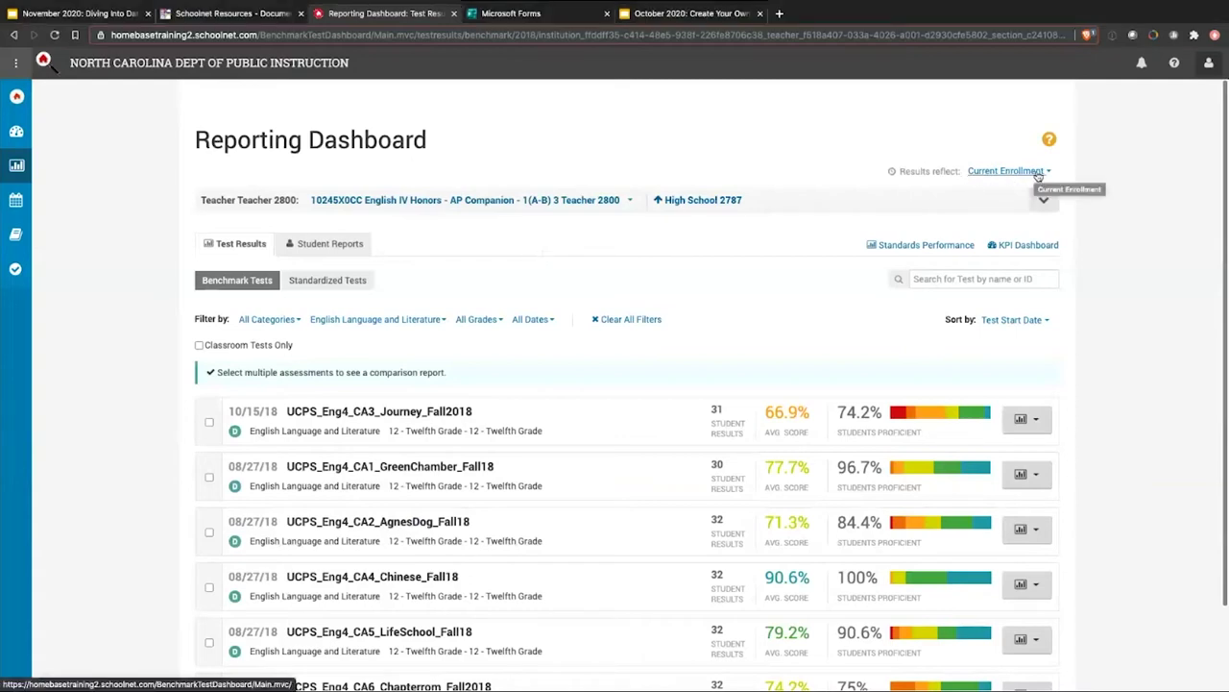
Check which enrollment choices and past school years the dashboard results can reflect, without changing the selection.
click(1007, 171)
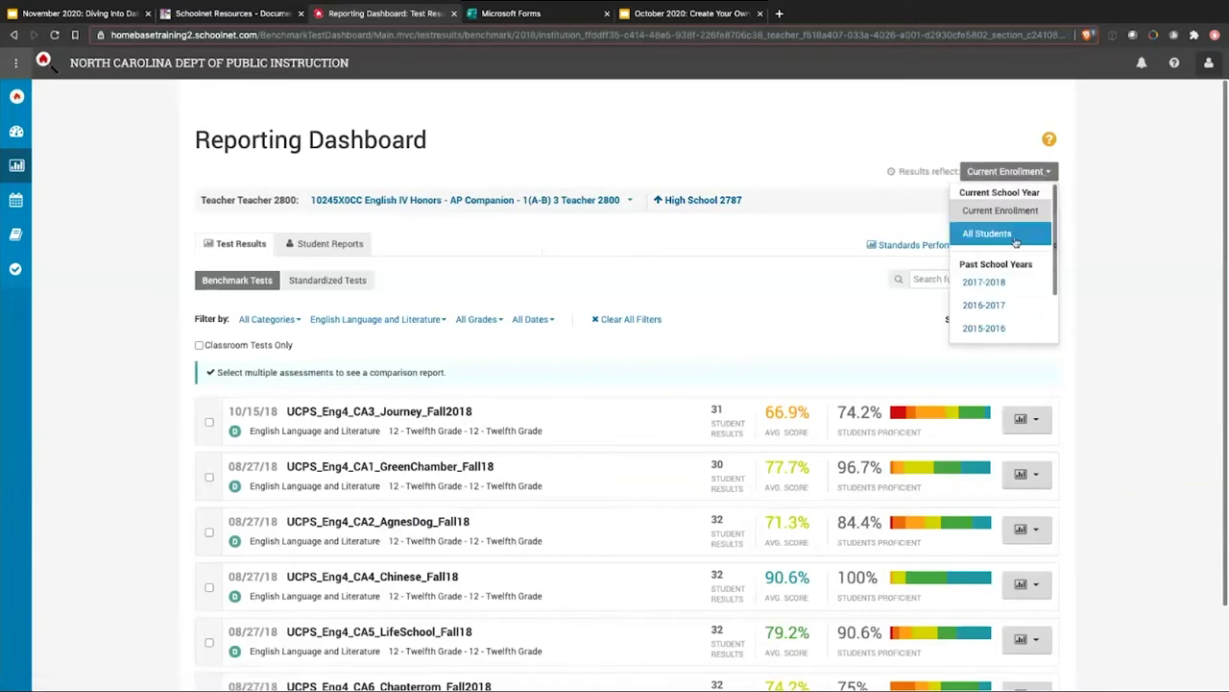
scroll(1021, 288, down, 3)
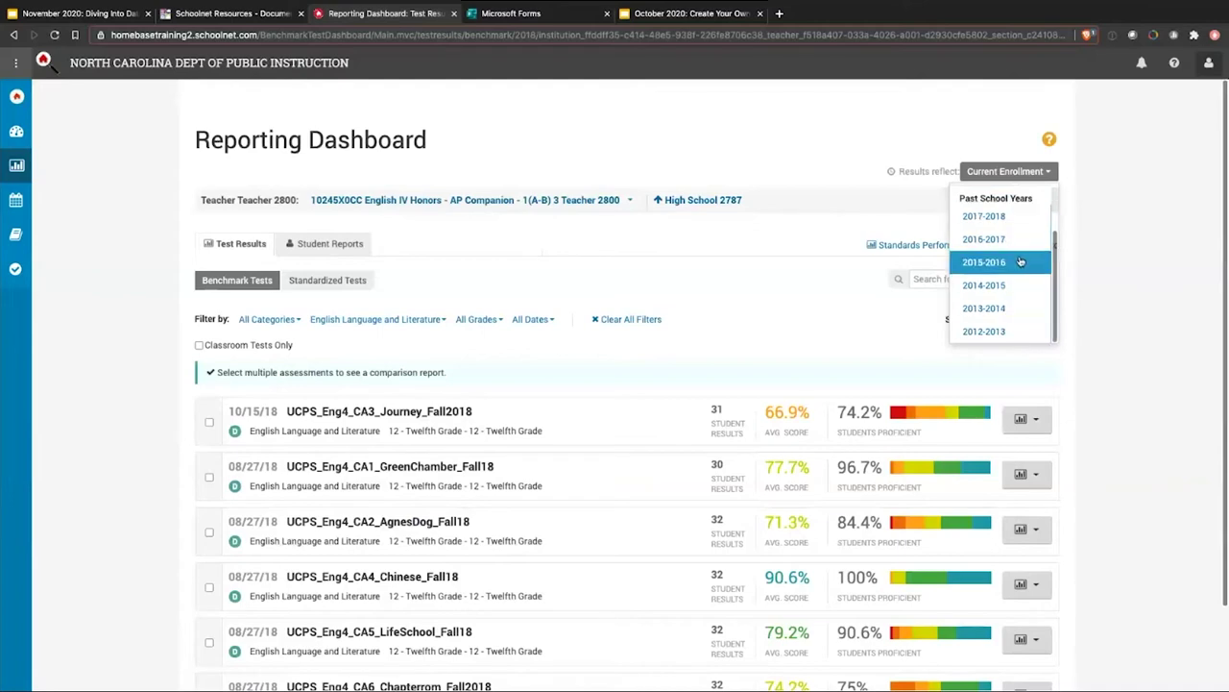
scroll(1019, 258, up, 1)
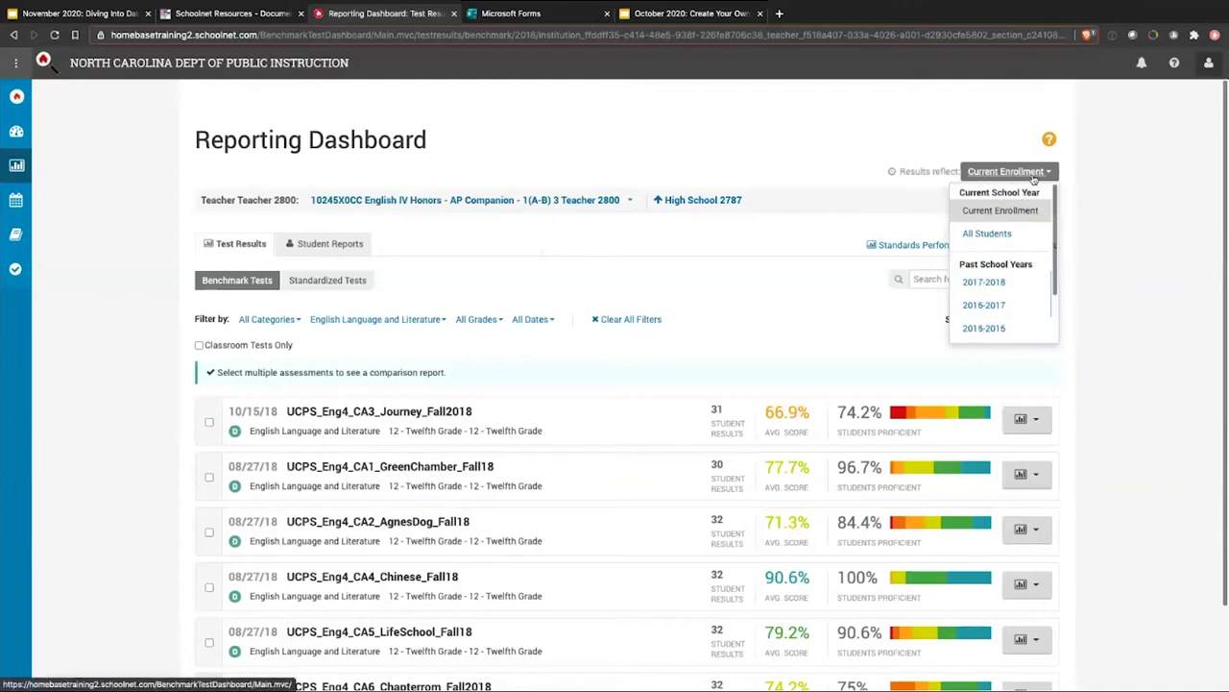
click(1004, 171)
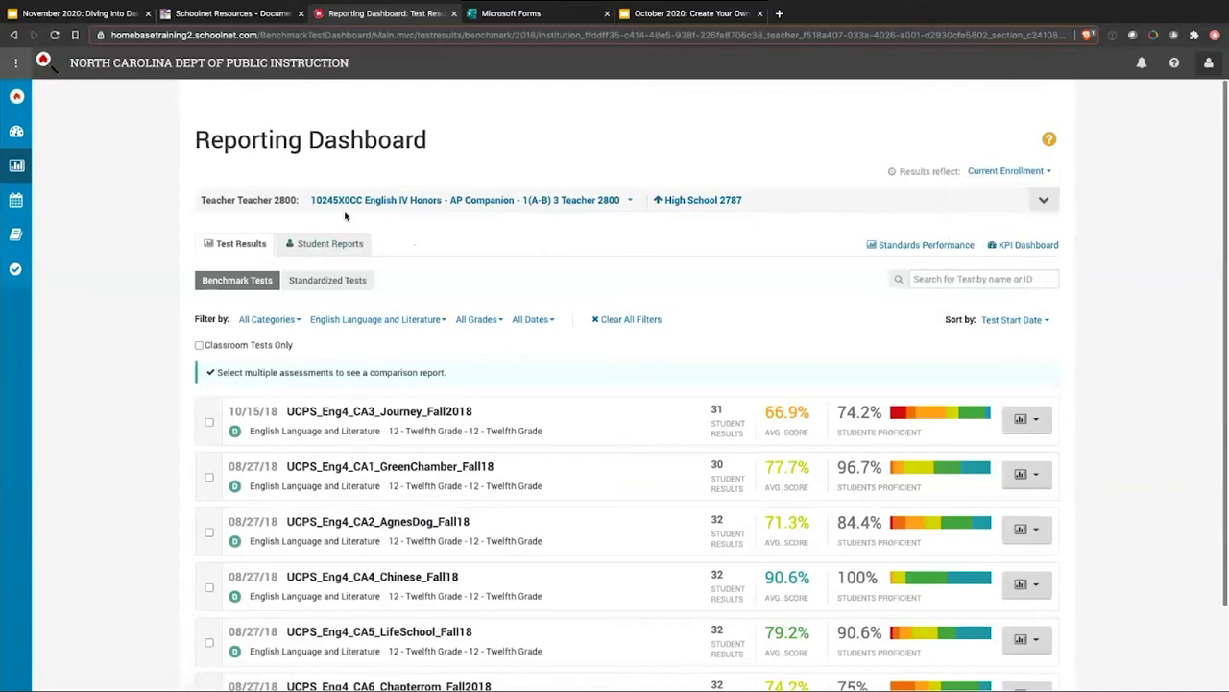
Look through the course sections available for the dashboard while keeping the current English IV Honors section.
click(591, 201)
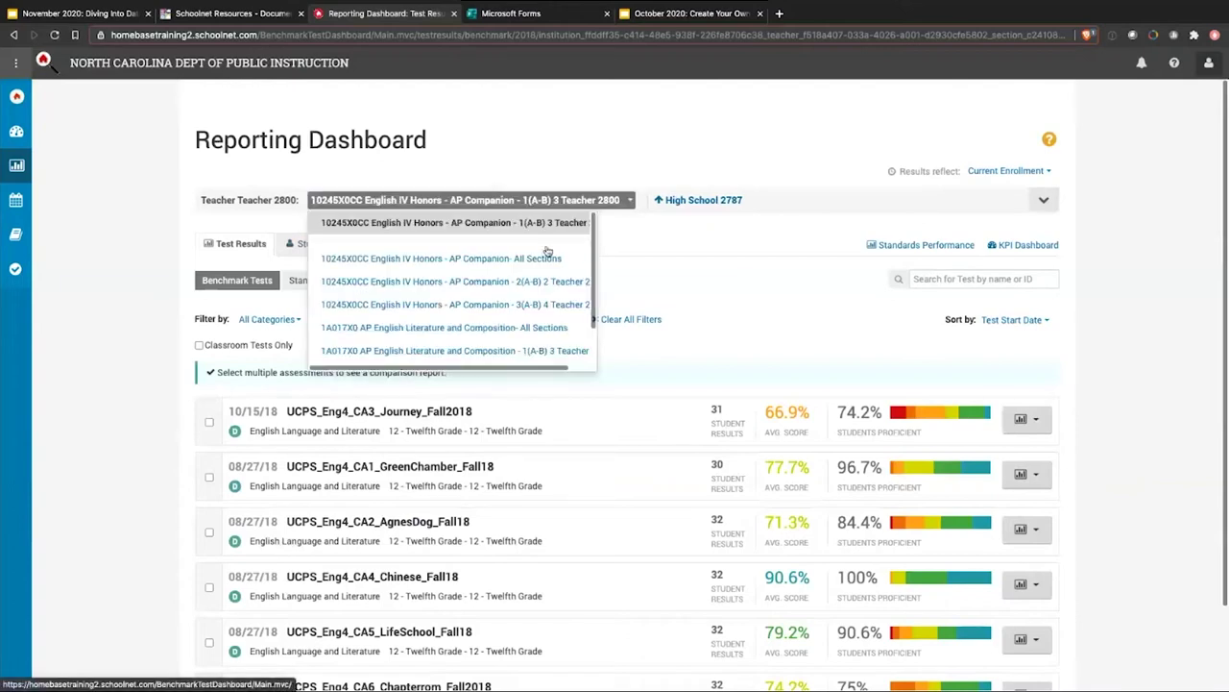
scroll(549, 243, down, 1)
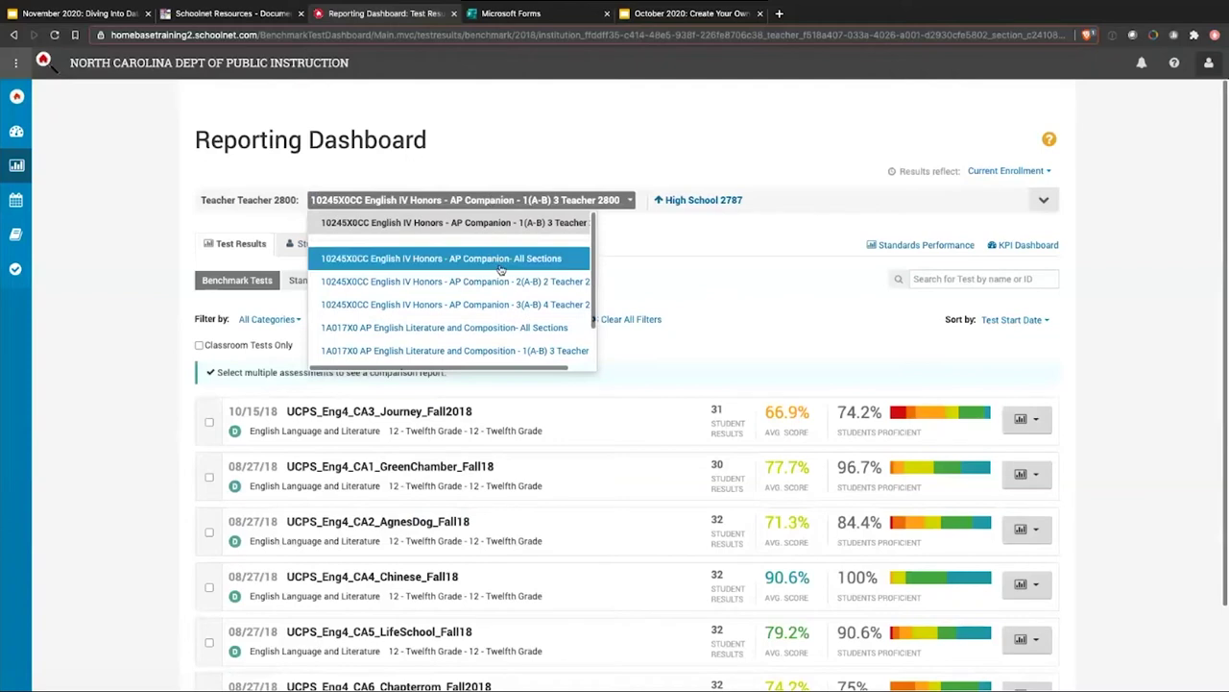
scroll(499, 270, down, 1)
scroll(509, 254, up, 2)
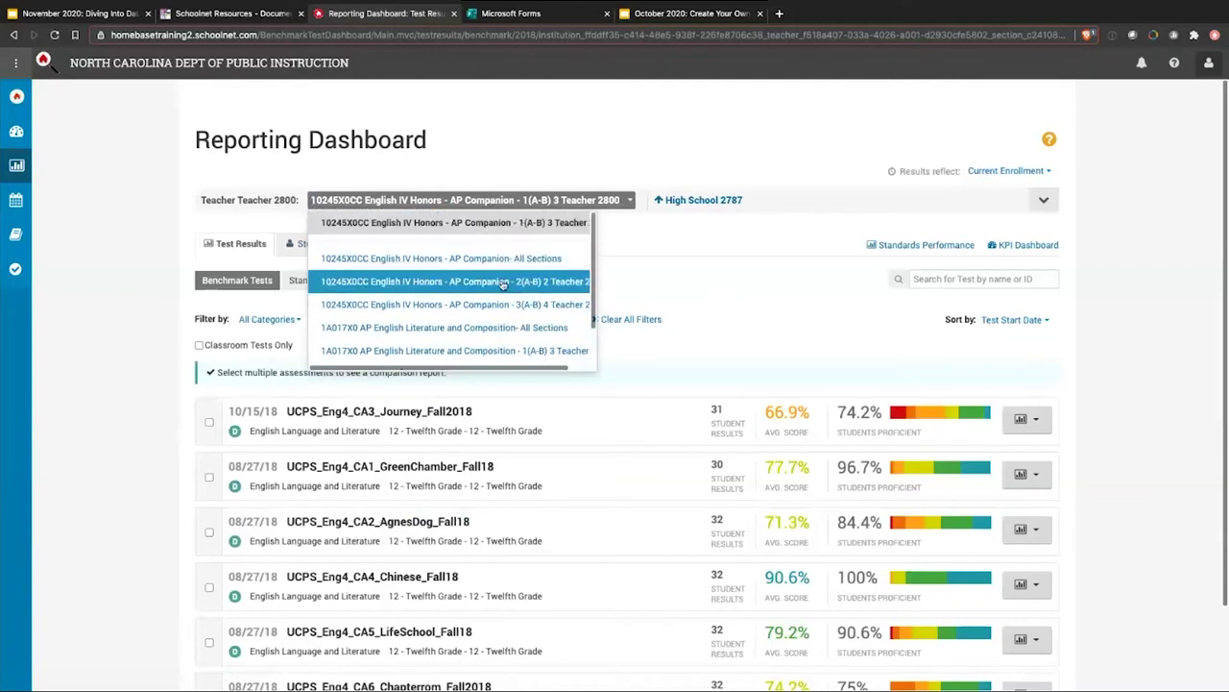
click(522, 198)
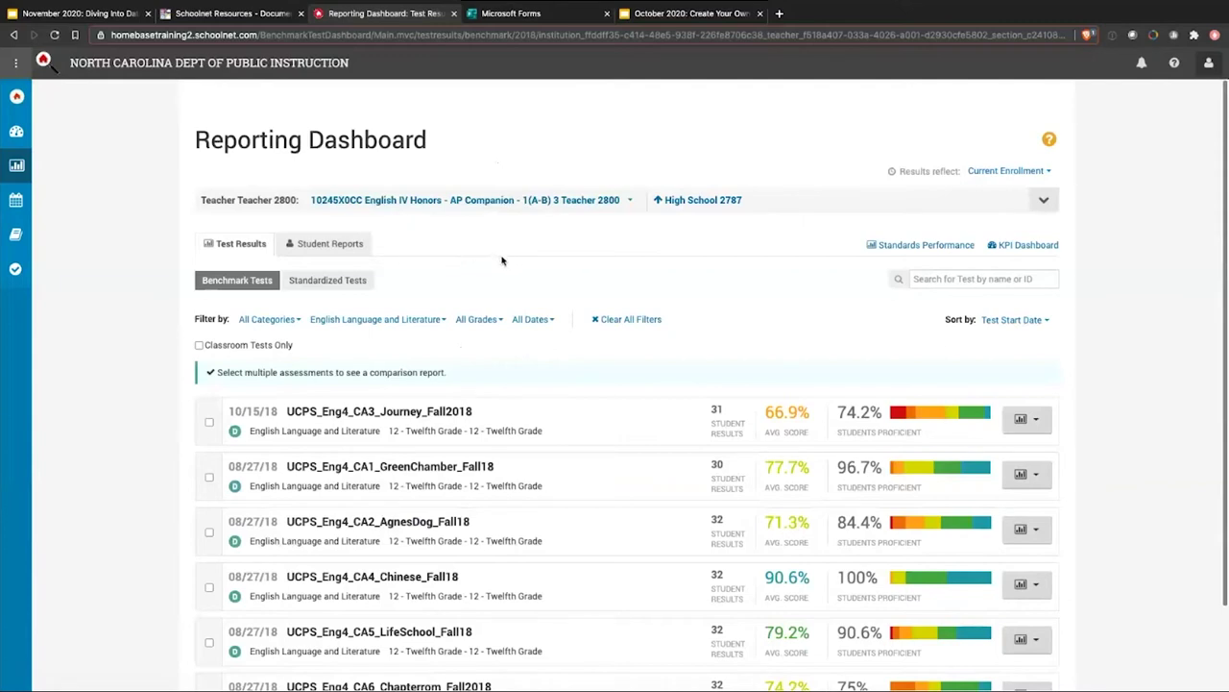
Look over the benchmark test results, open Student Reports, and look through the section's student list.
scroll(532, 259, down, 1)
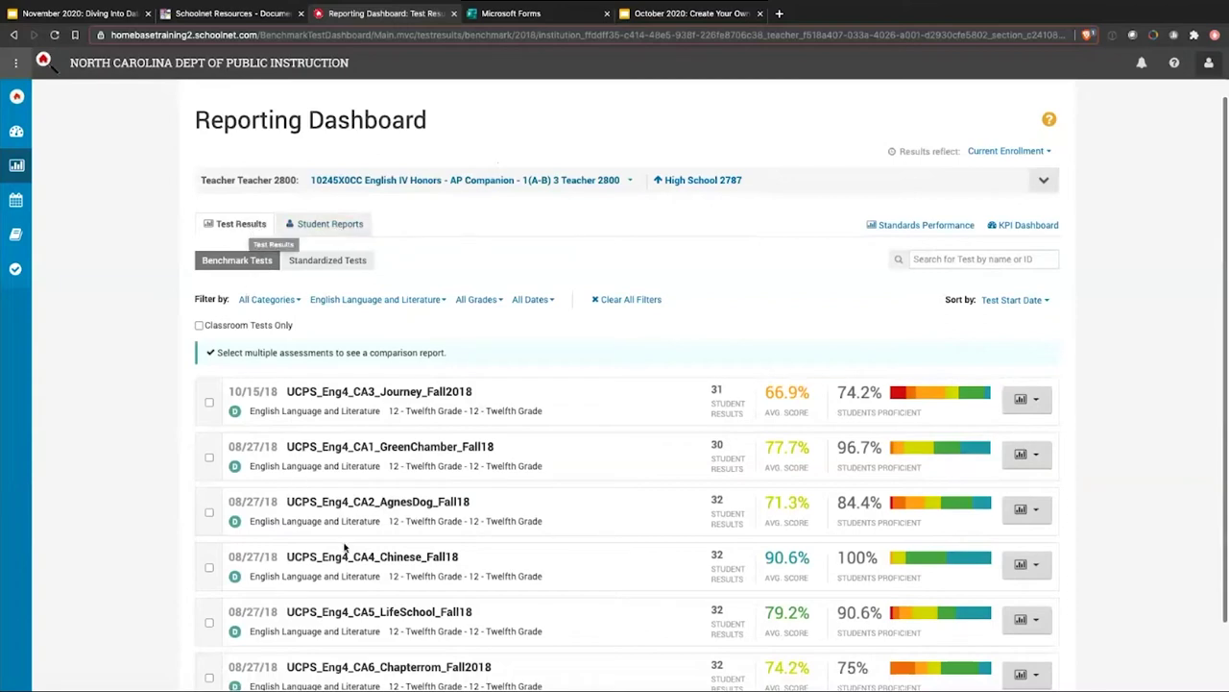
click(321, 228)
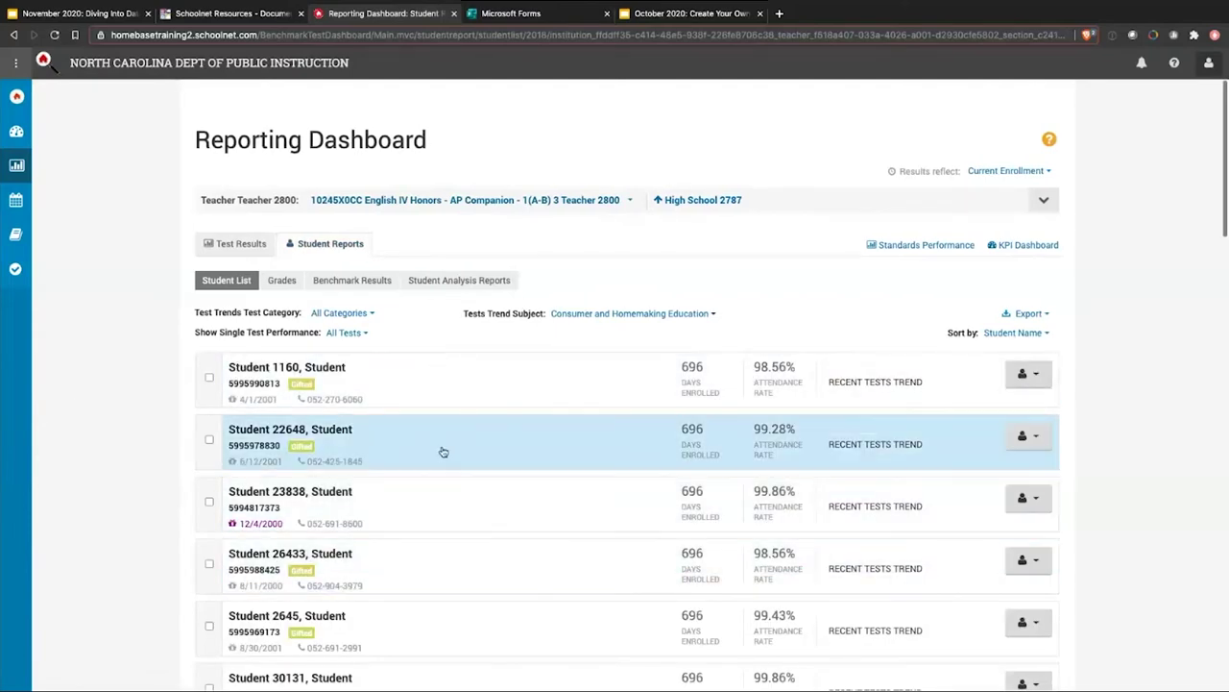
scroll(443, 451, down, 2)
scroll(443, 451, down, 2)
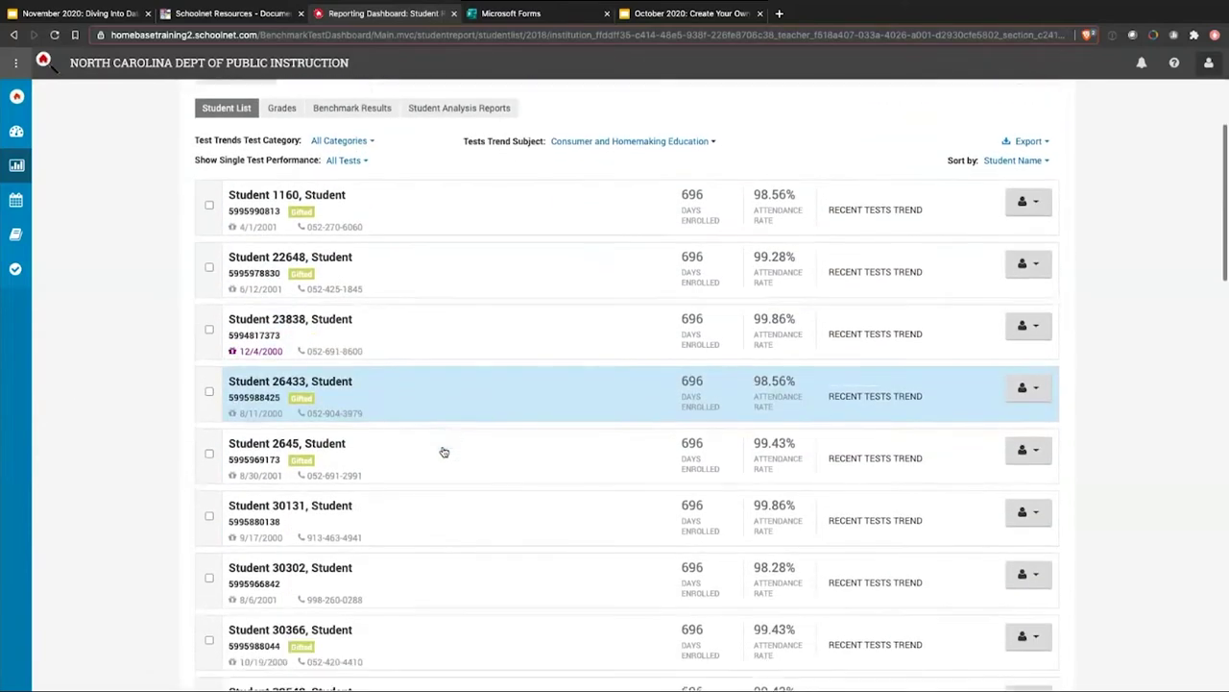
scroll(444, 451, up, 3)
scroll(443, 452, up, 1)
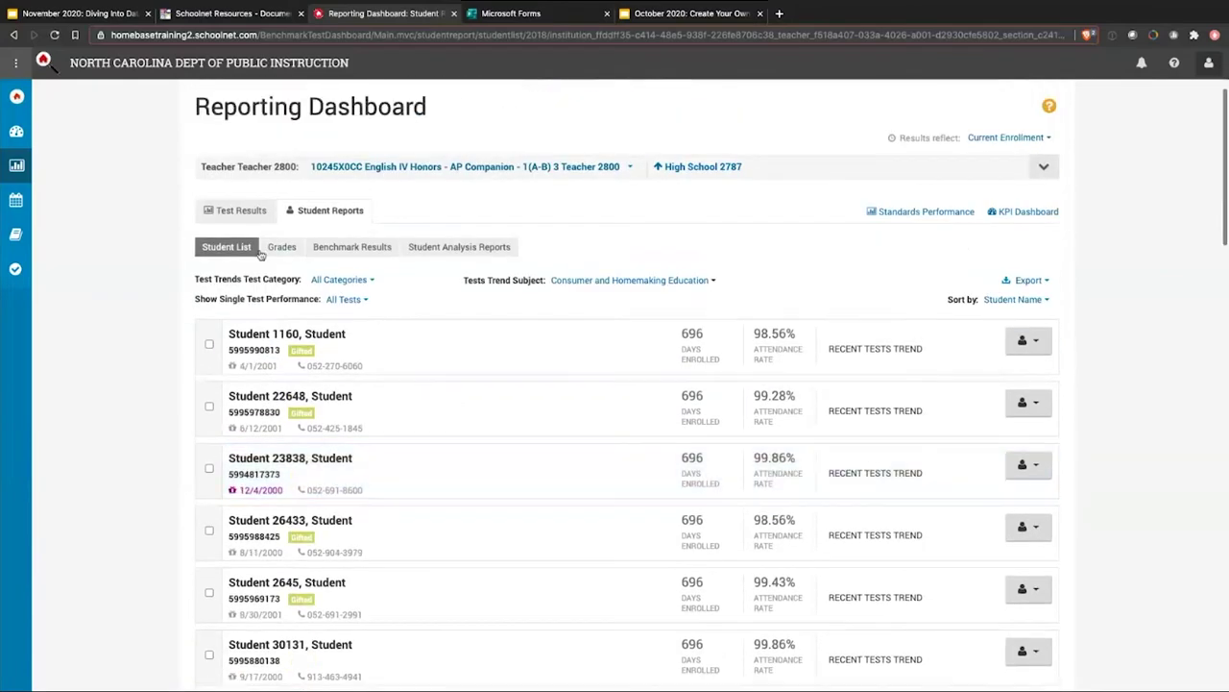
View the Grades, Benchmark Results and Student Analysis Reports pages in Student Reports, and return to the Student List.
click(278, 243)
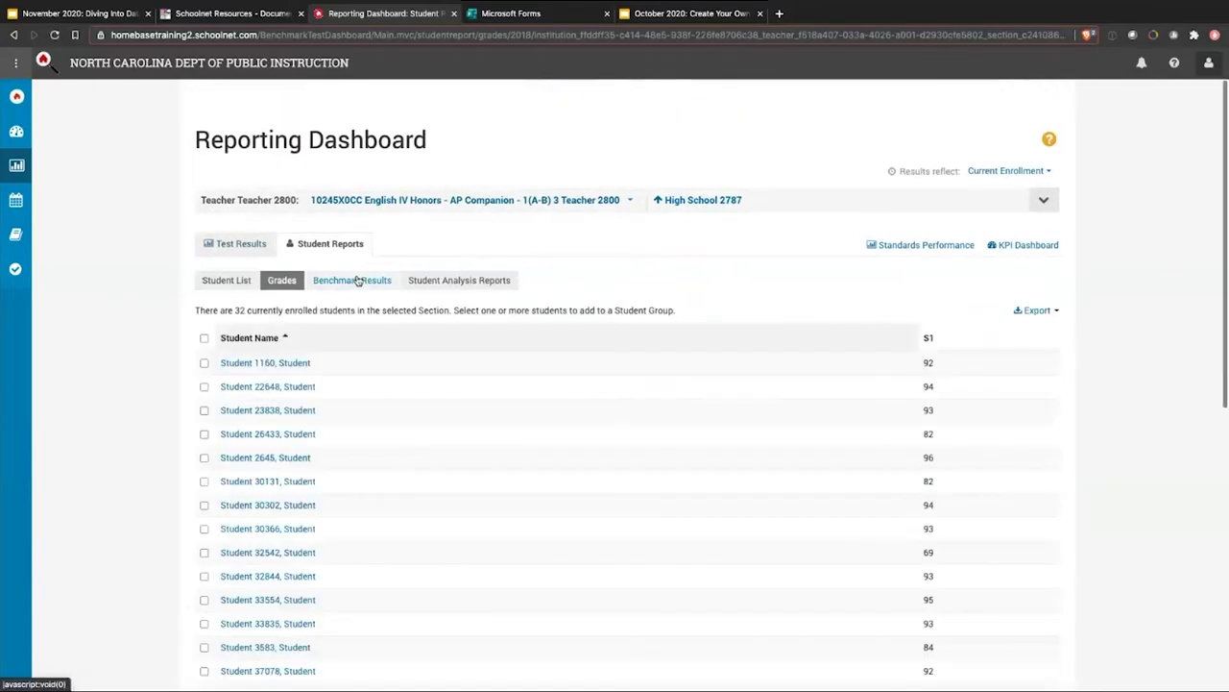
click(358, 280)
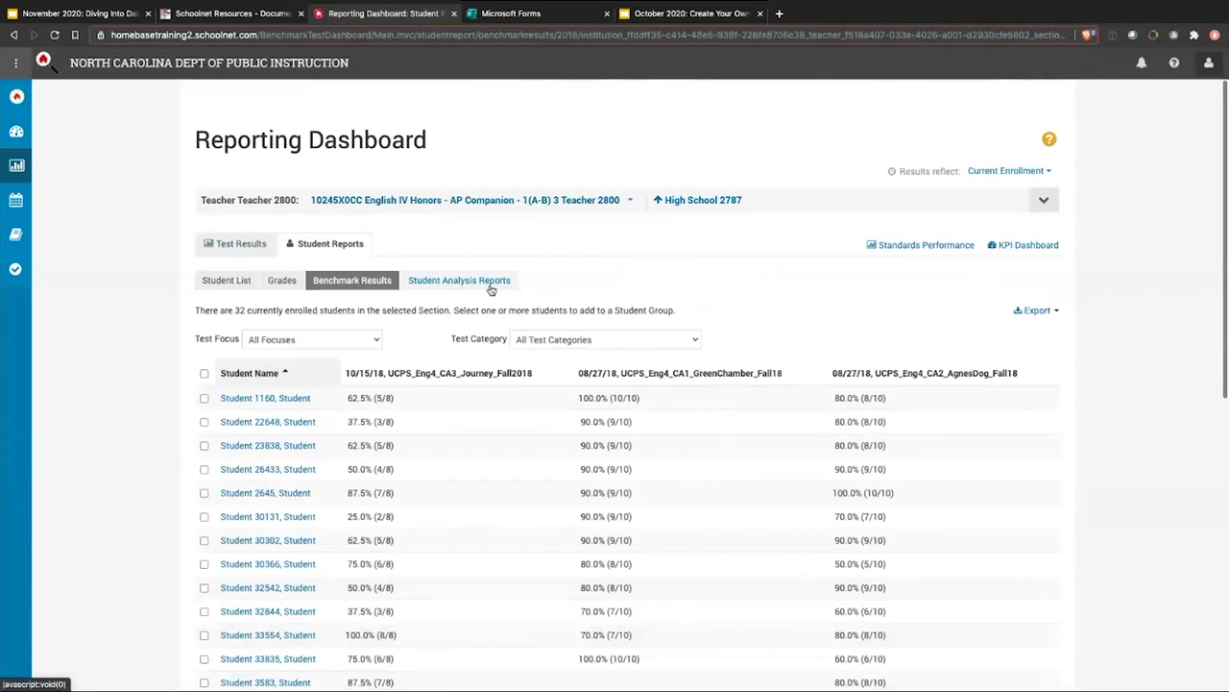
click(490, 280)
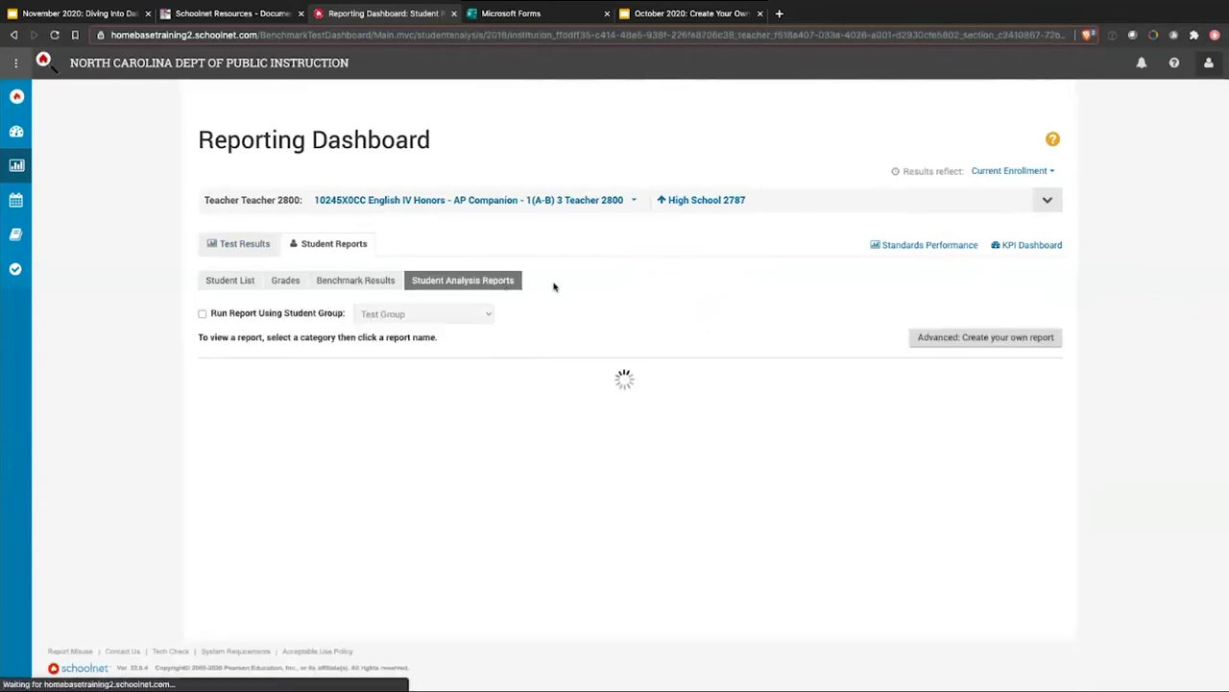
click(229, 283)
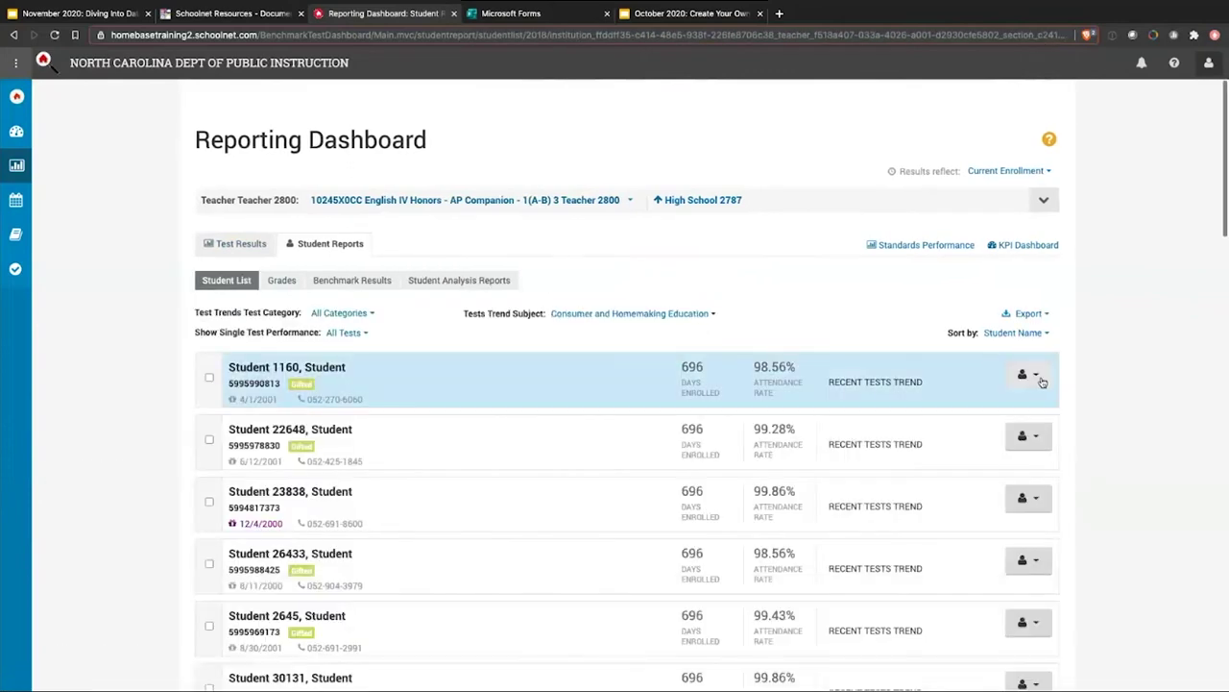
Check the individual report options available for the first listed student, without opening any of them.
click(1039, 378)
scroll(1004, 461, down, 3)
scroll(961, 492, down, 1)
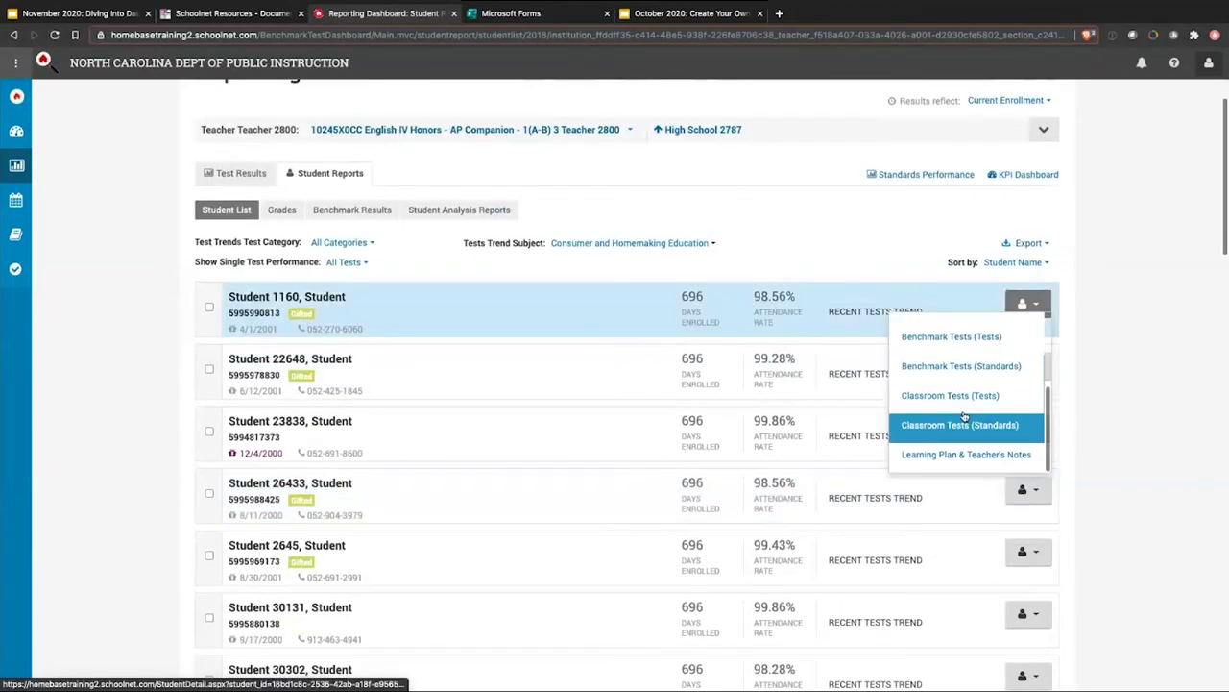
scroll(961, 365, up, 3)
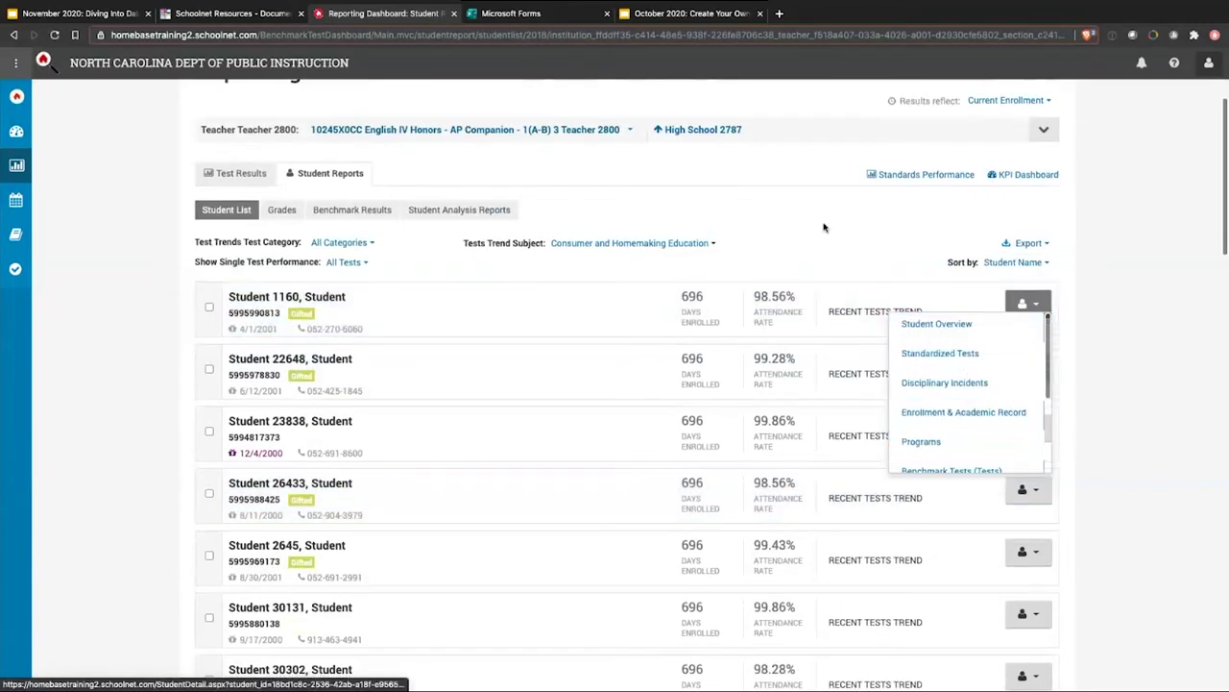
click(823, 227)
scroll(811, 278, up, 1)
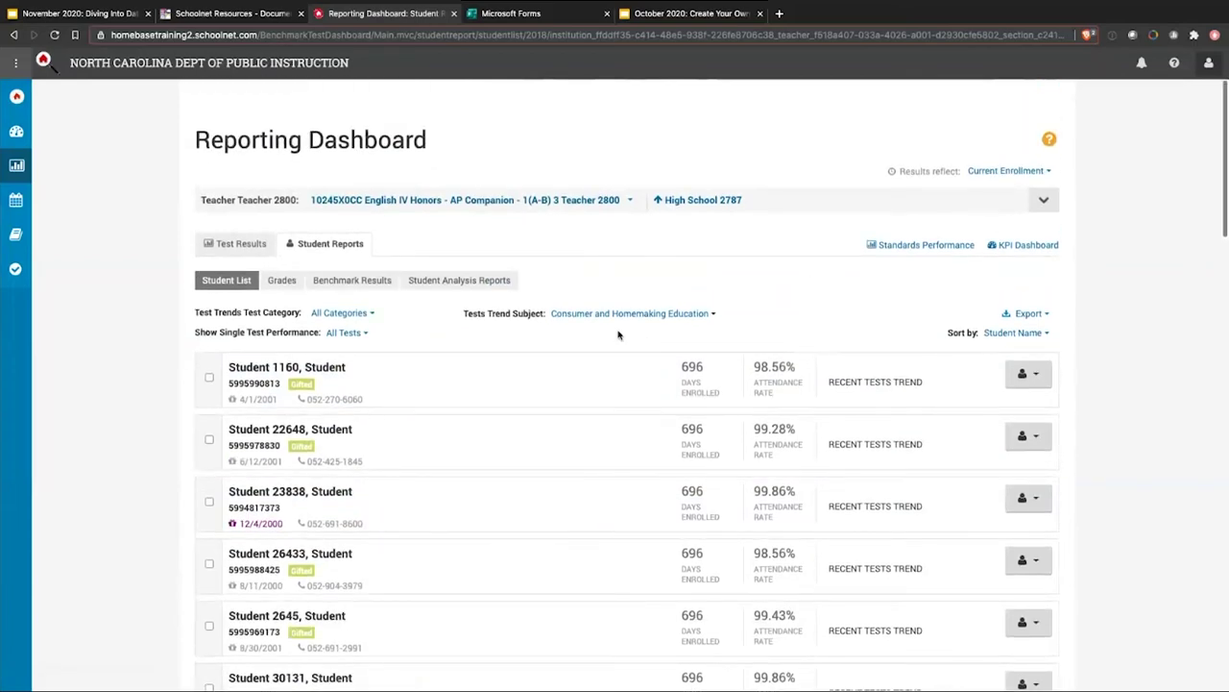
Return to Test Results, open the Standards Performance dashboard, and expand RL: Literature and its RL.5 standard.
click(241, 252)
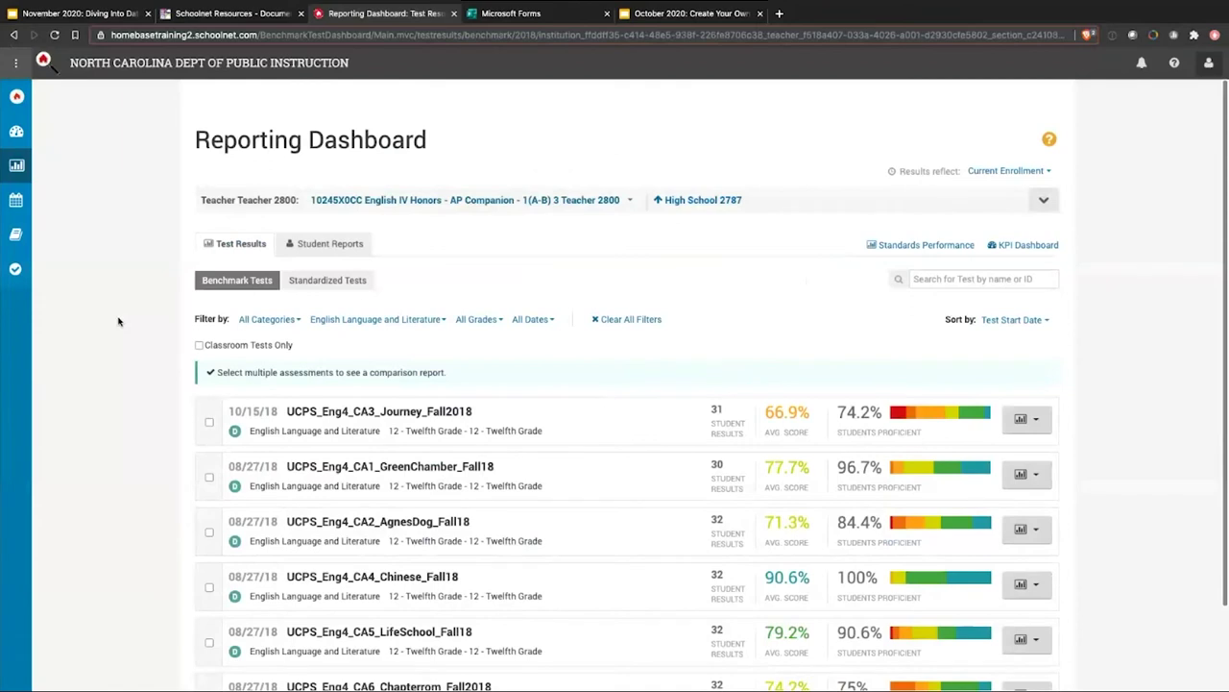
click(914, 248)
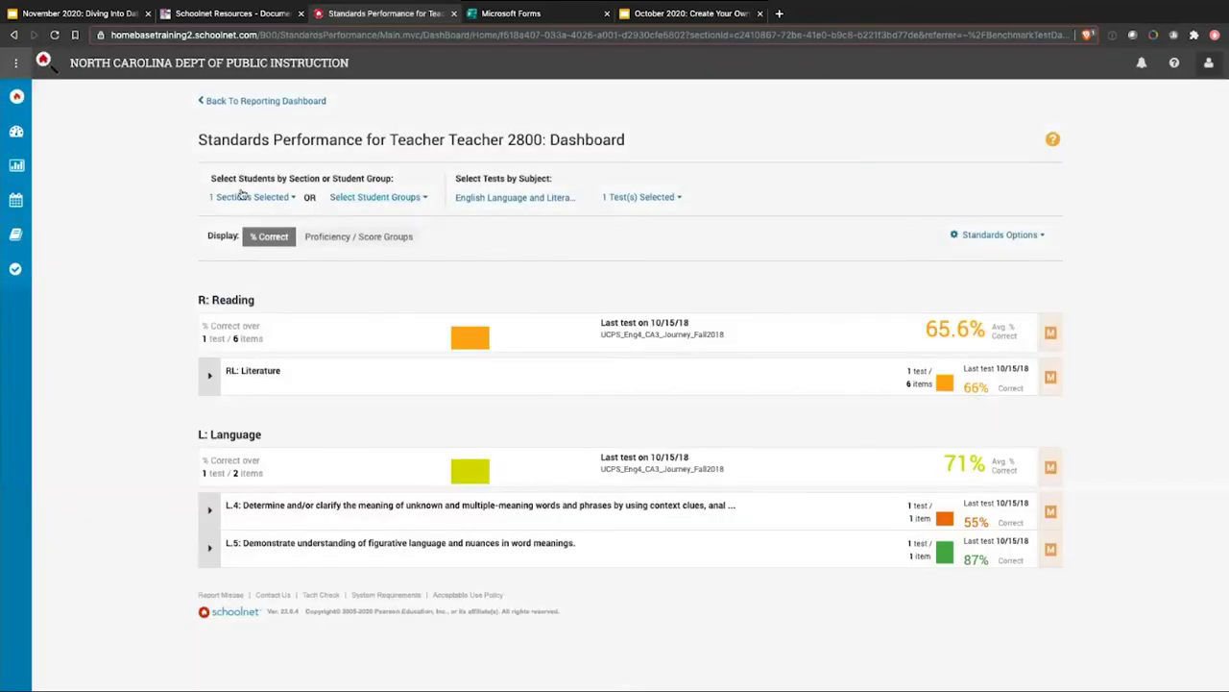
mouse_move(227, 204)
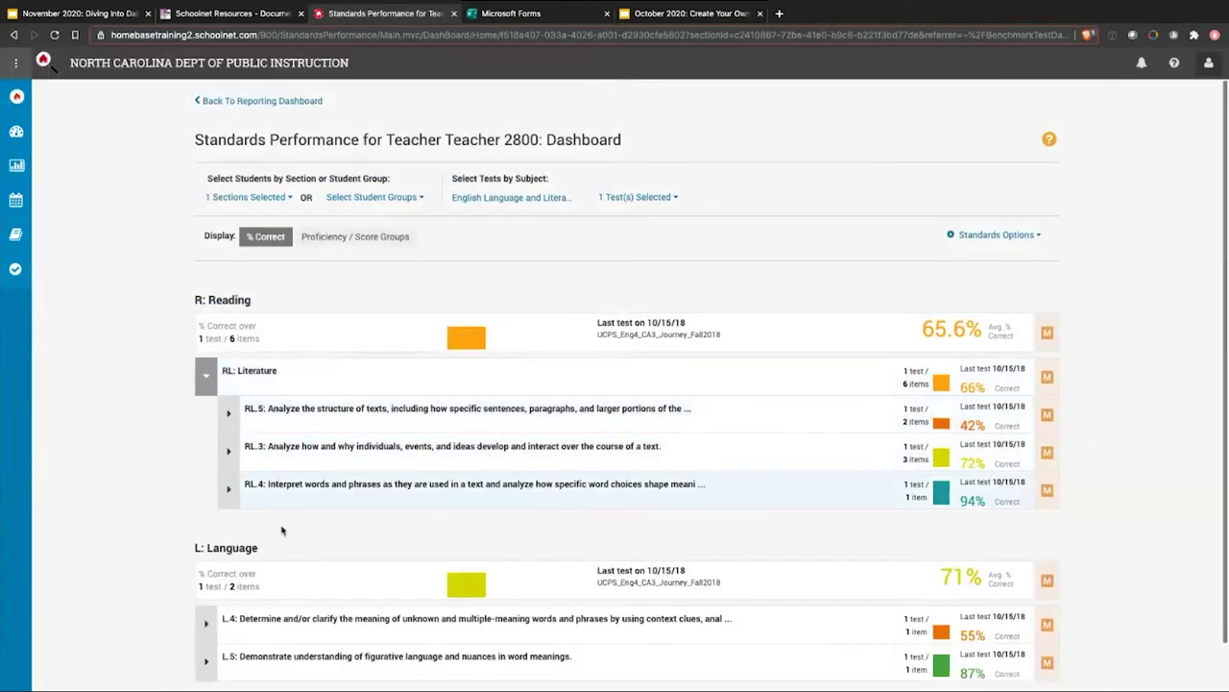
scroll(272, 494, down, 1)
click(228, 362)
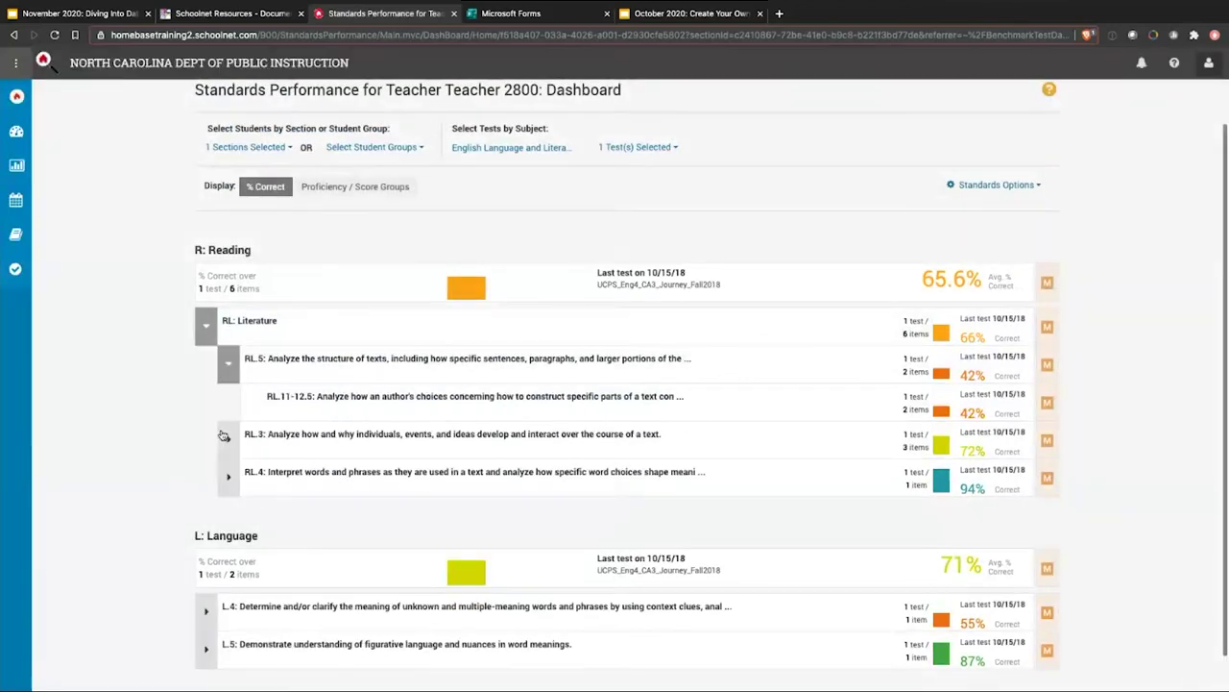
Switch the Standards Performance tests to the Social Sciences and History subject and expand standard NCES.AH2.H.8.
scroll(231, 409, down, 1)
scroll(234, 410, up, 2)
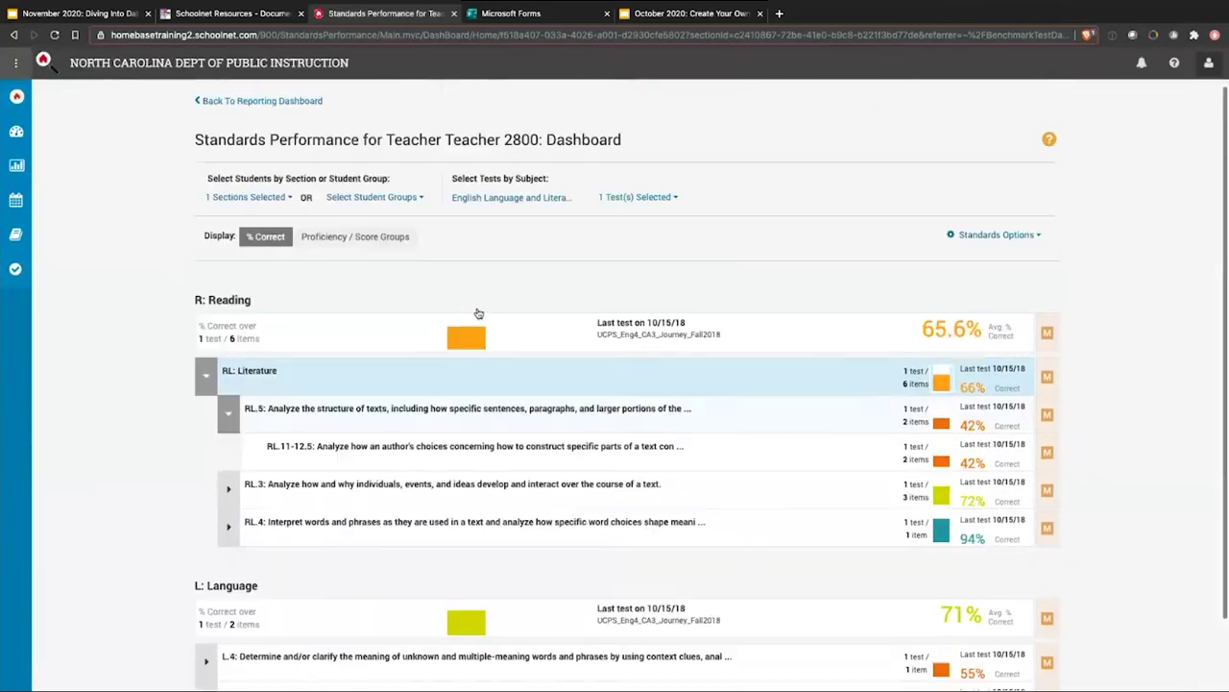
click(490, 198)
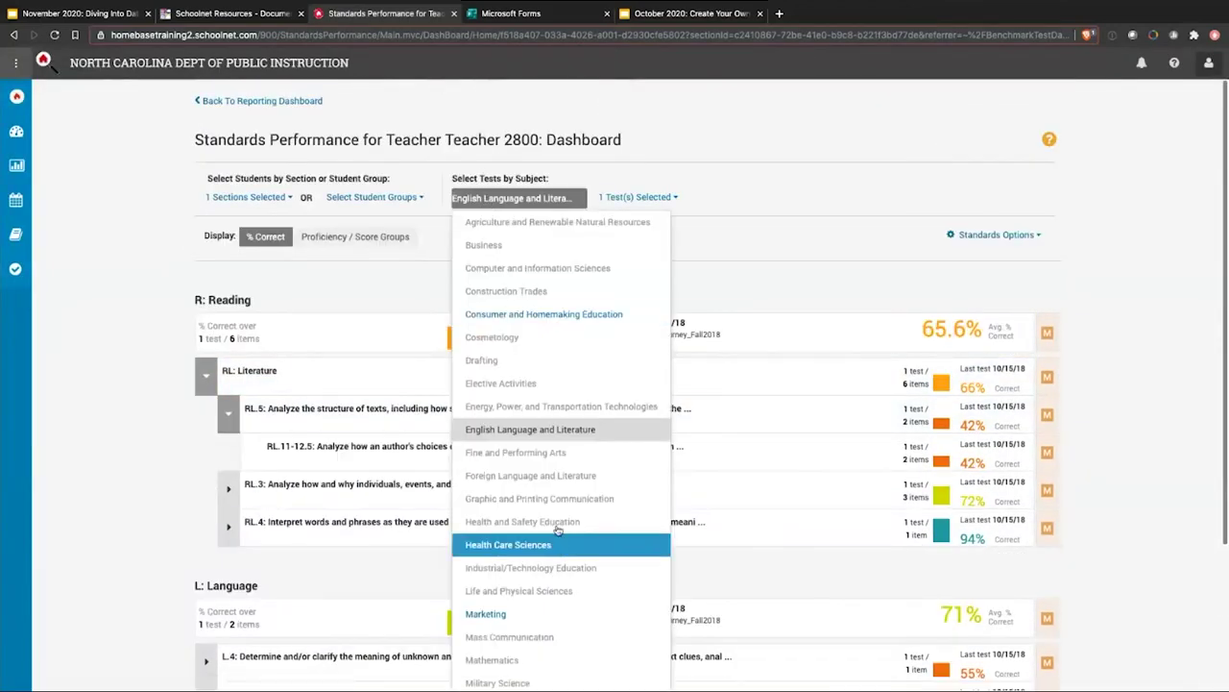
scroll(555, 548, down, 3)
scroll(555, 547, down, 1)
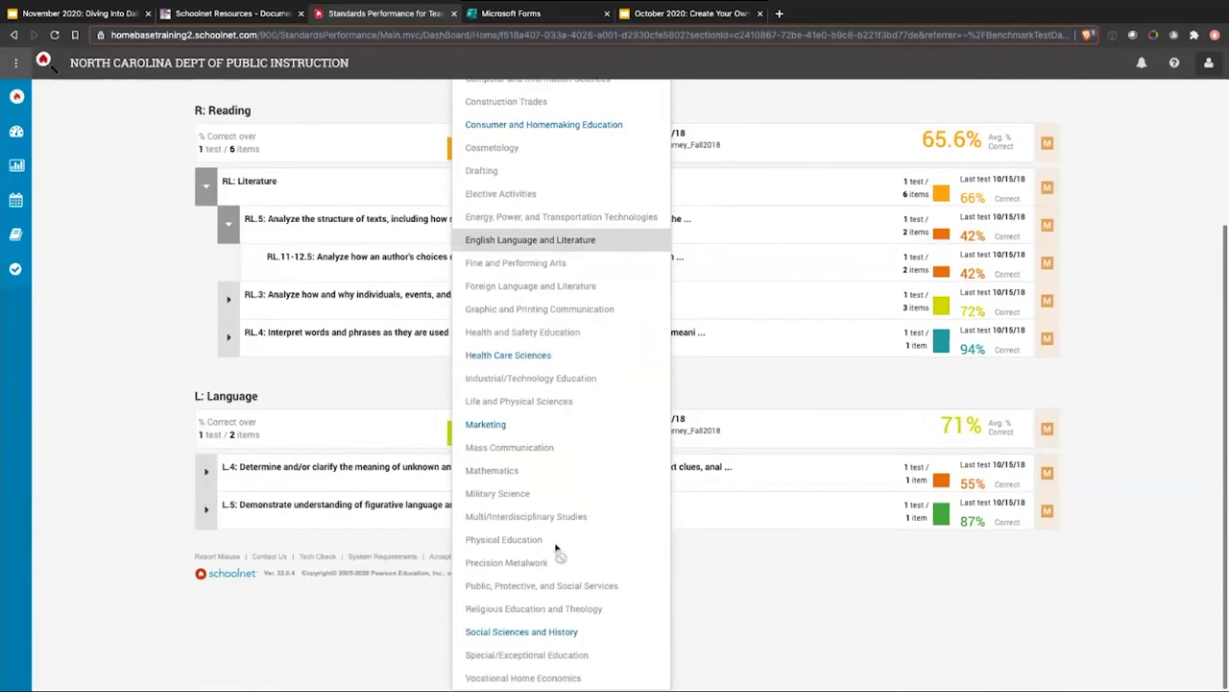
click(531, 632)
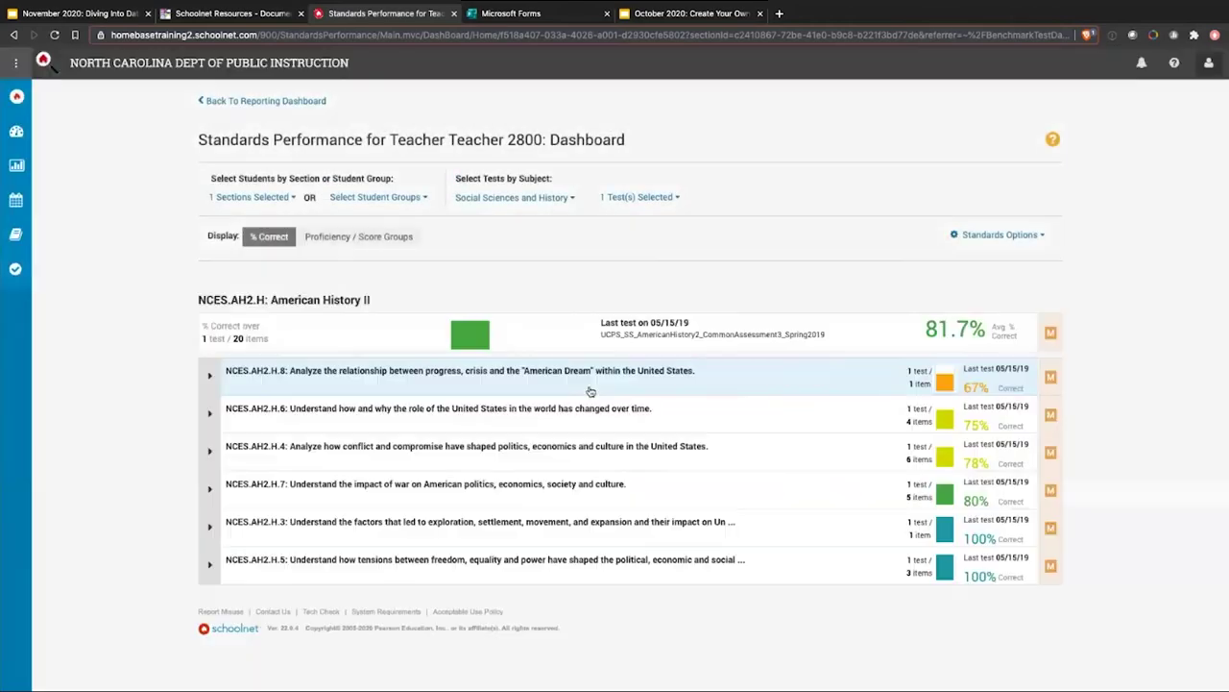
click(209, 378)
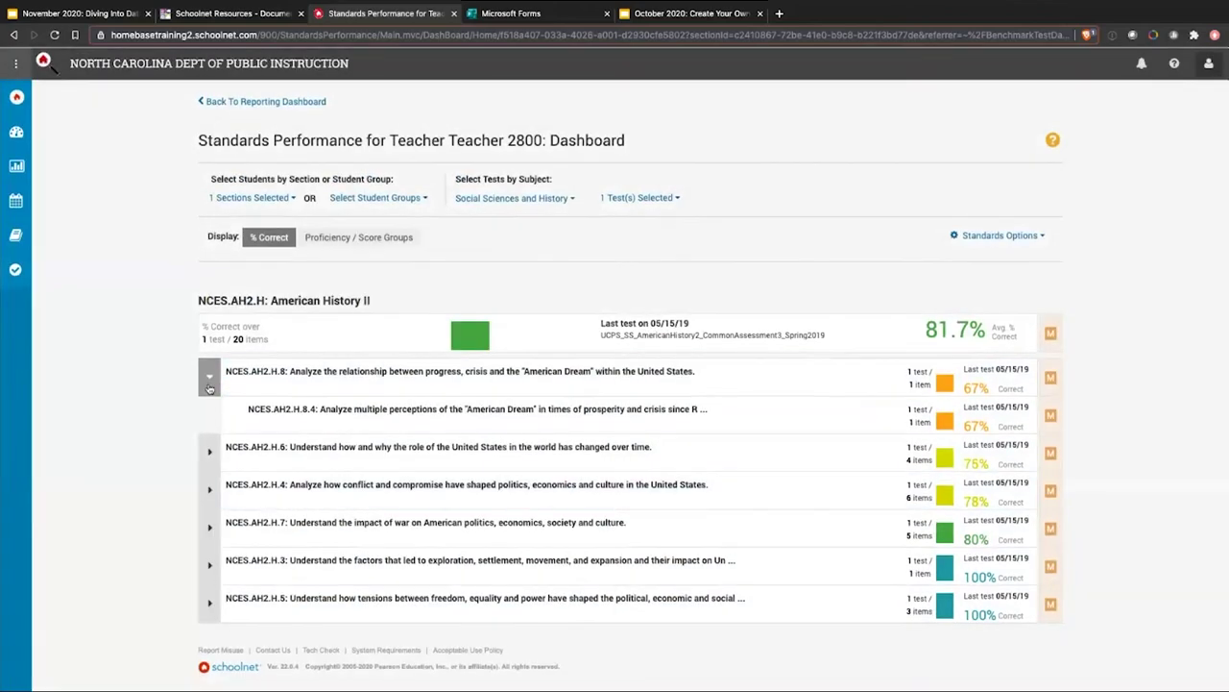
Return to the Reporting Dashboard, view the Standardized Tests page, and go back to the Benchmark Tests list.
click(277, 102)
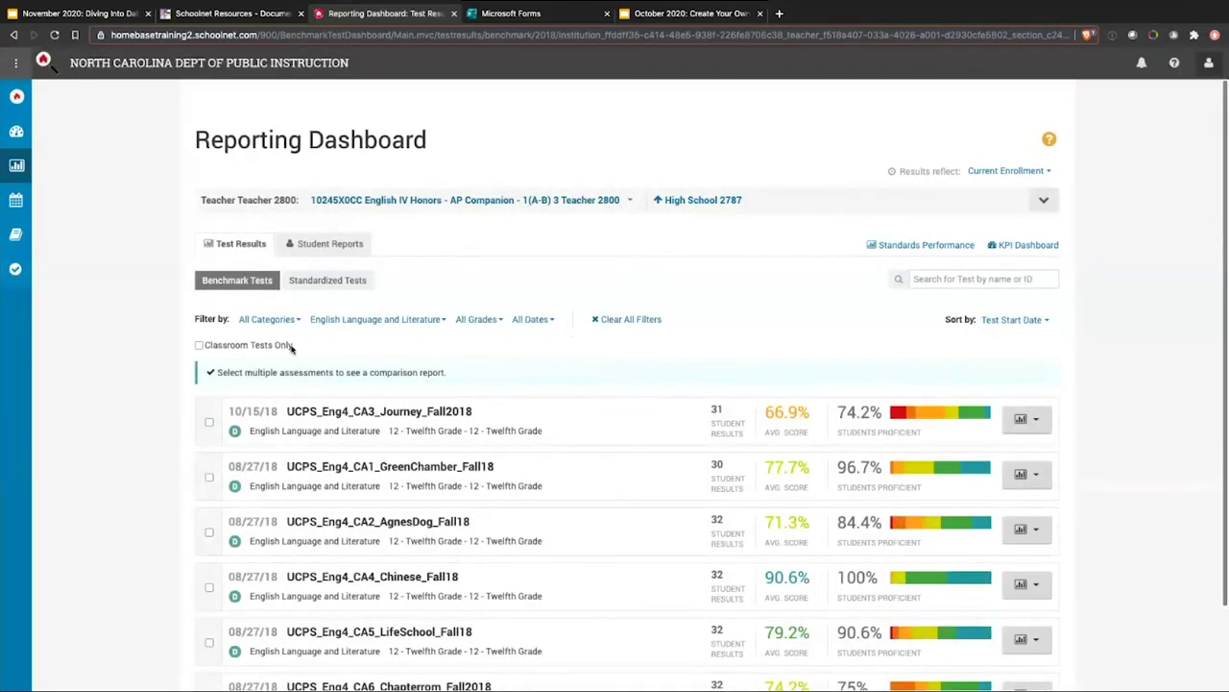
scroll(163, 331, down, 1)
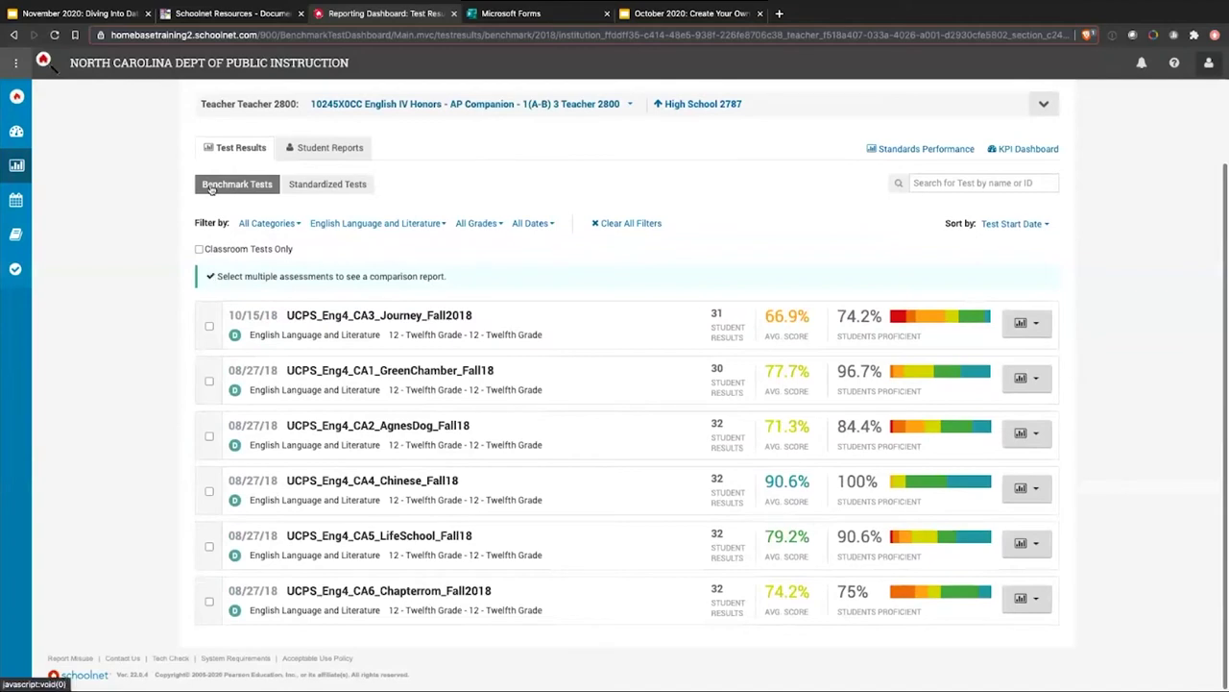
click(354, 186)
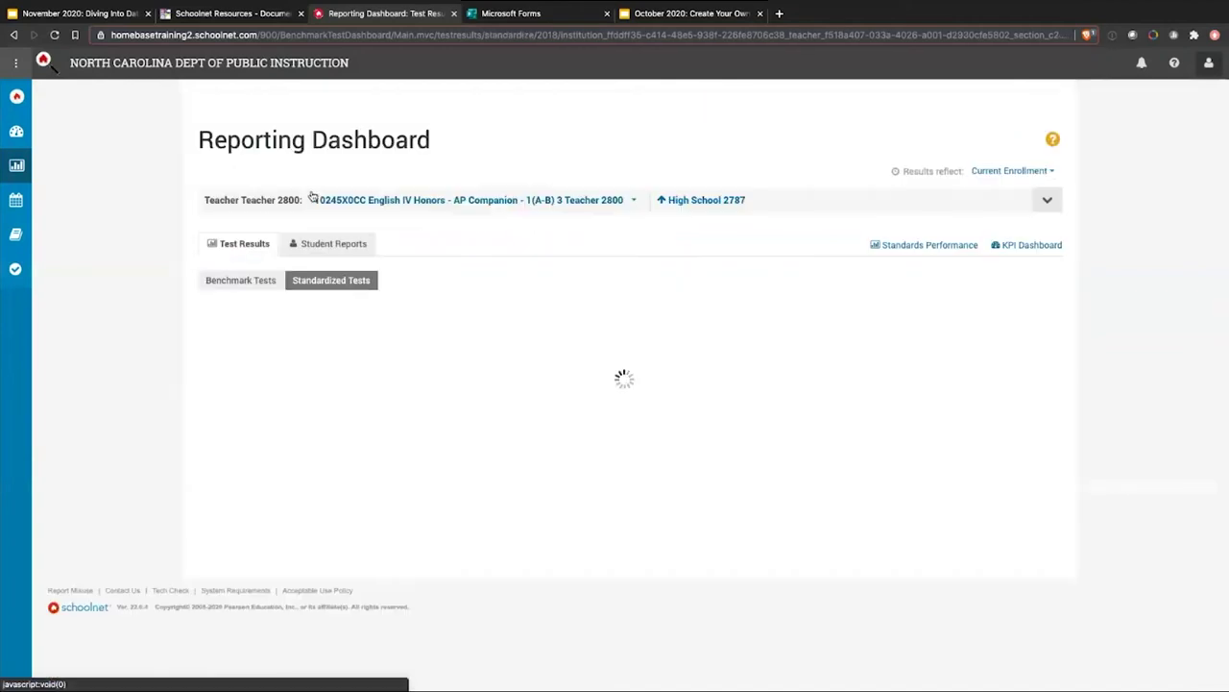
click(243, 280)
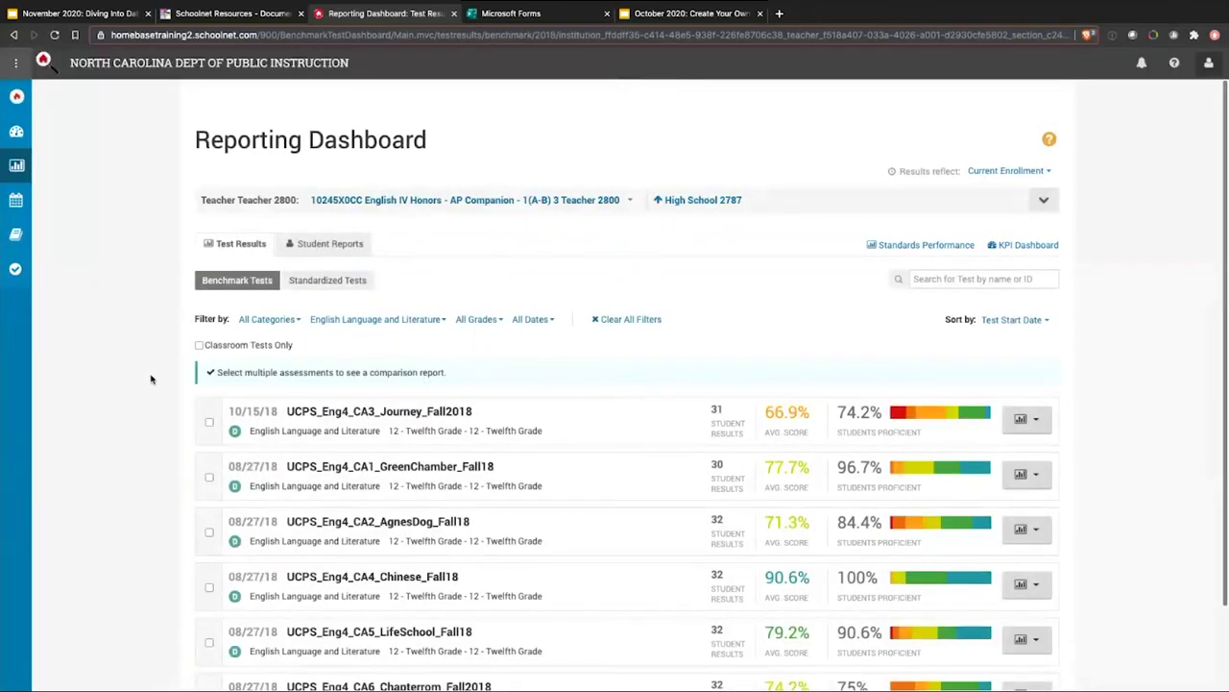
scroll(150, 379, down, 1)
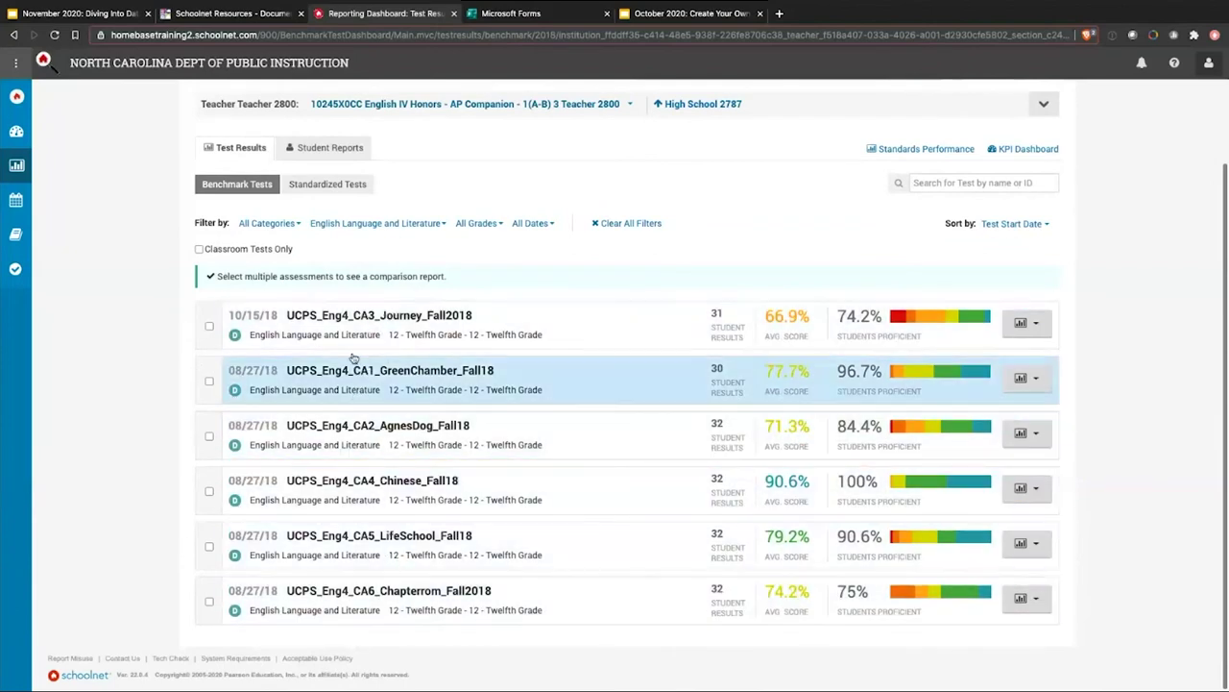
scroll(999, 192, up, 1)
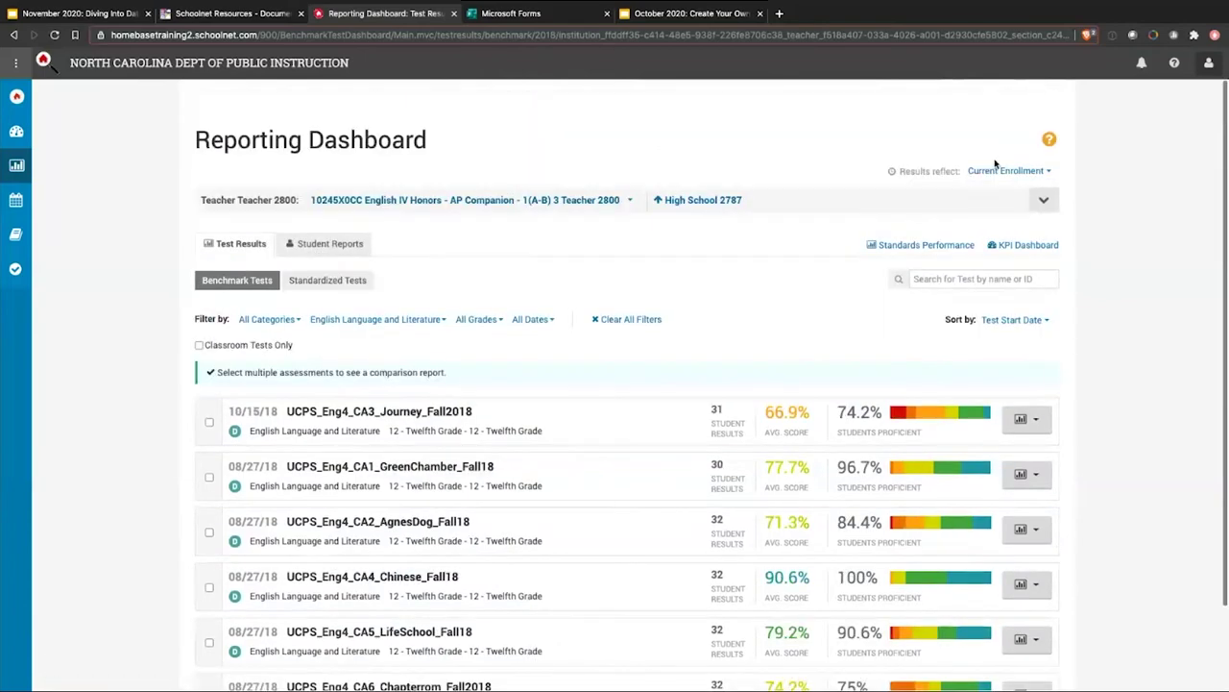
Check the enrollment, test search, sorting and subject filter options for the benchmark tests without changing any of them.
click(1004, 171)
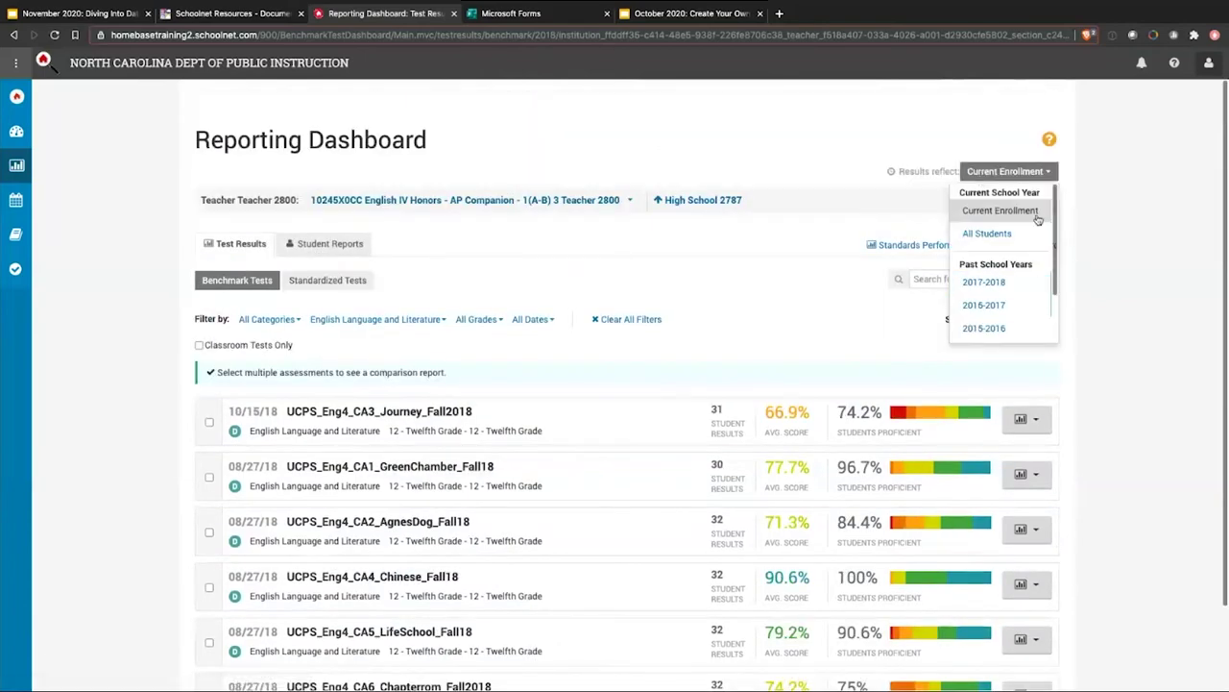
click(1106, 248)
scroll(1095, 289, down, 1)
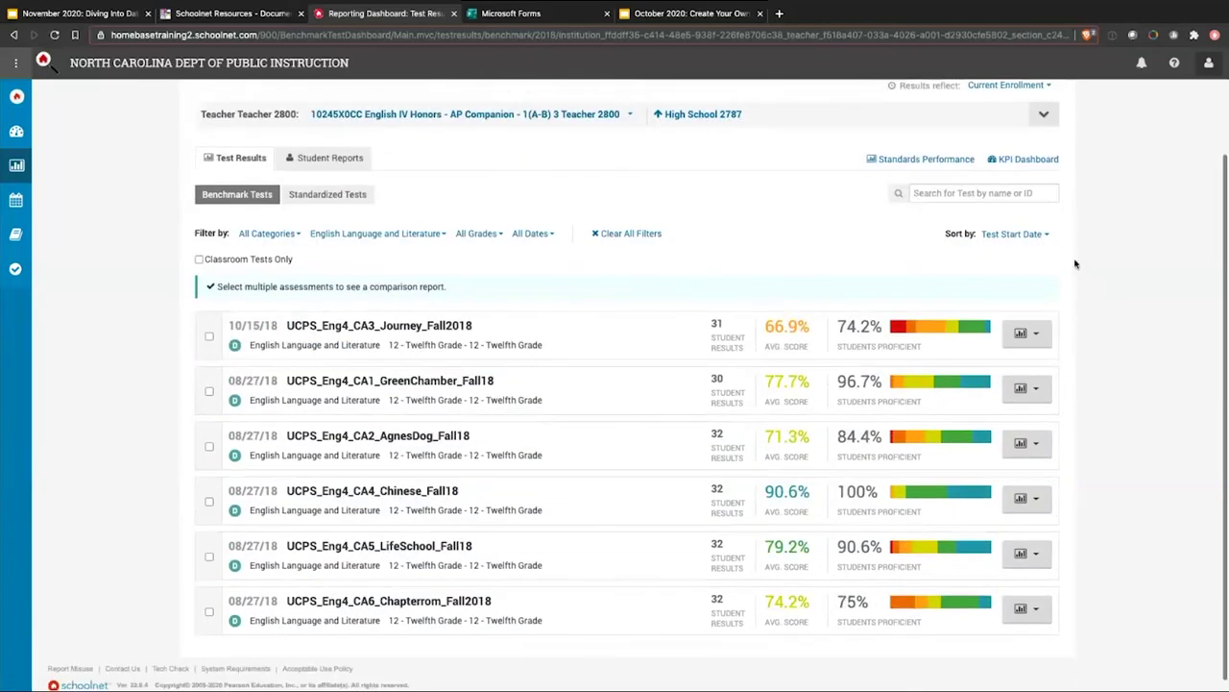
click(928, 198)
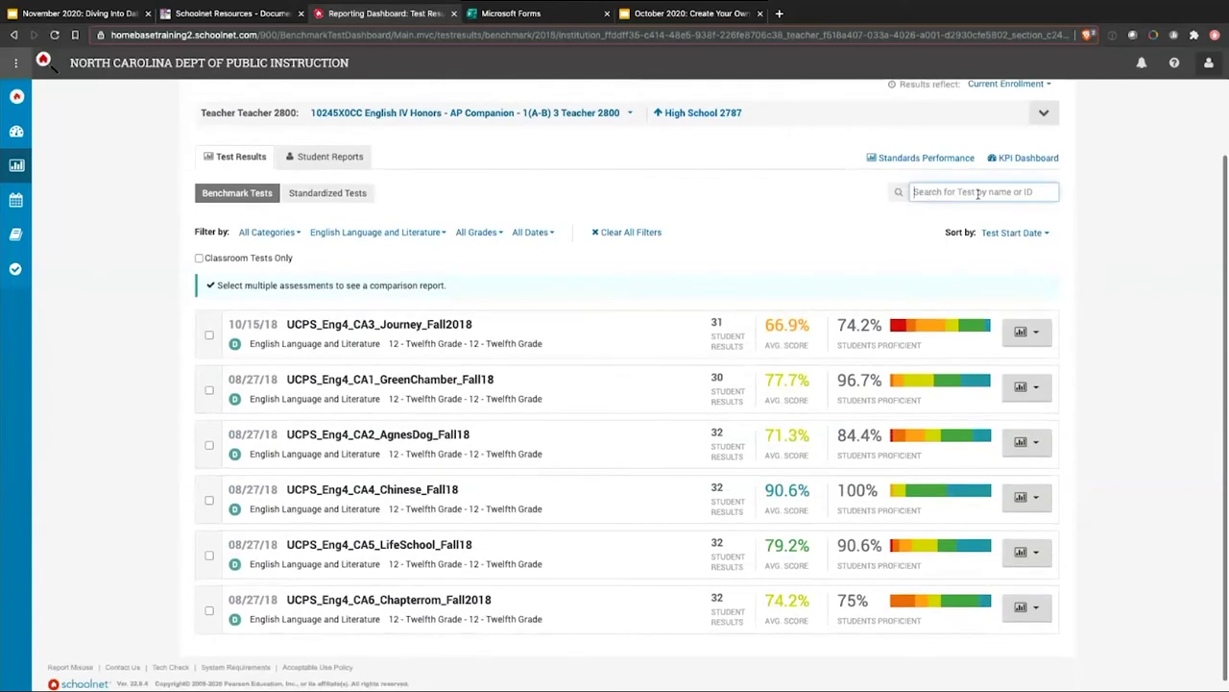
click(873, 242)
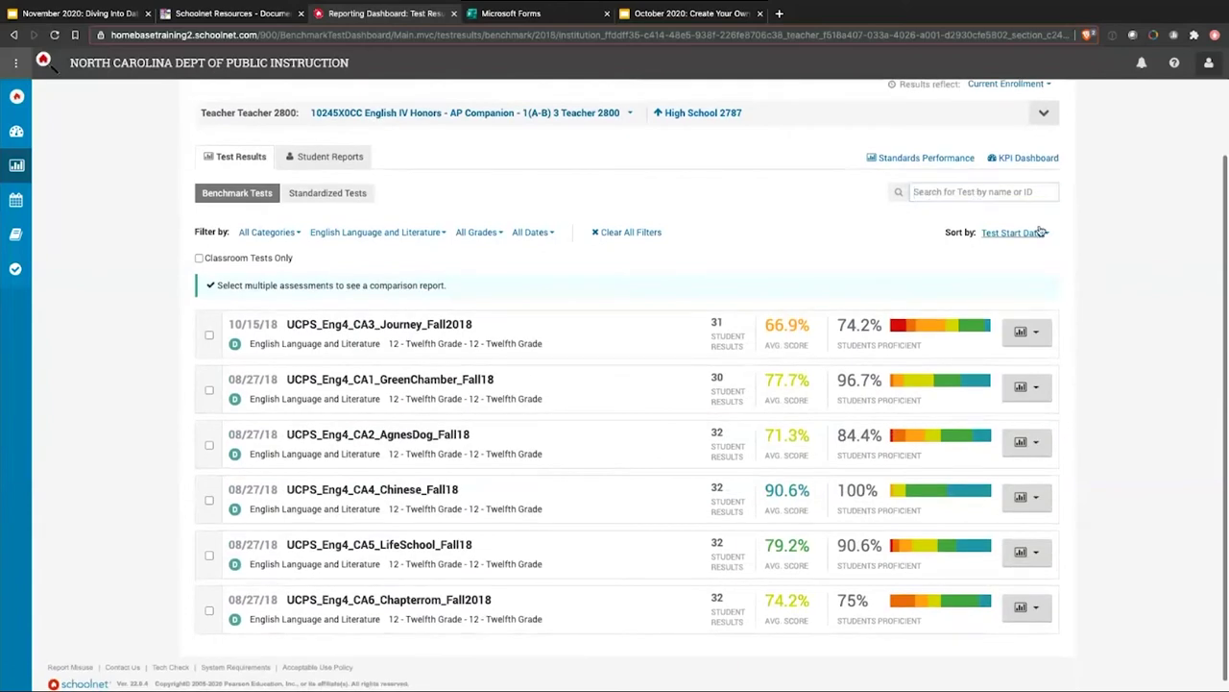
click(1036, 232)
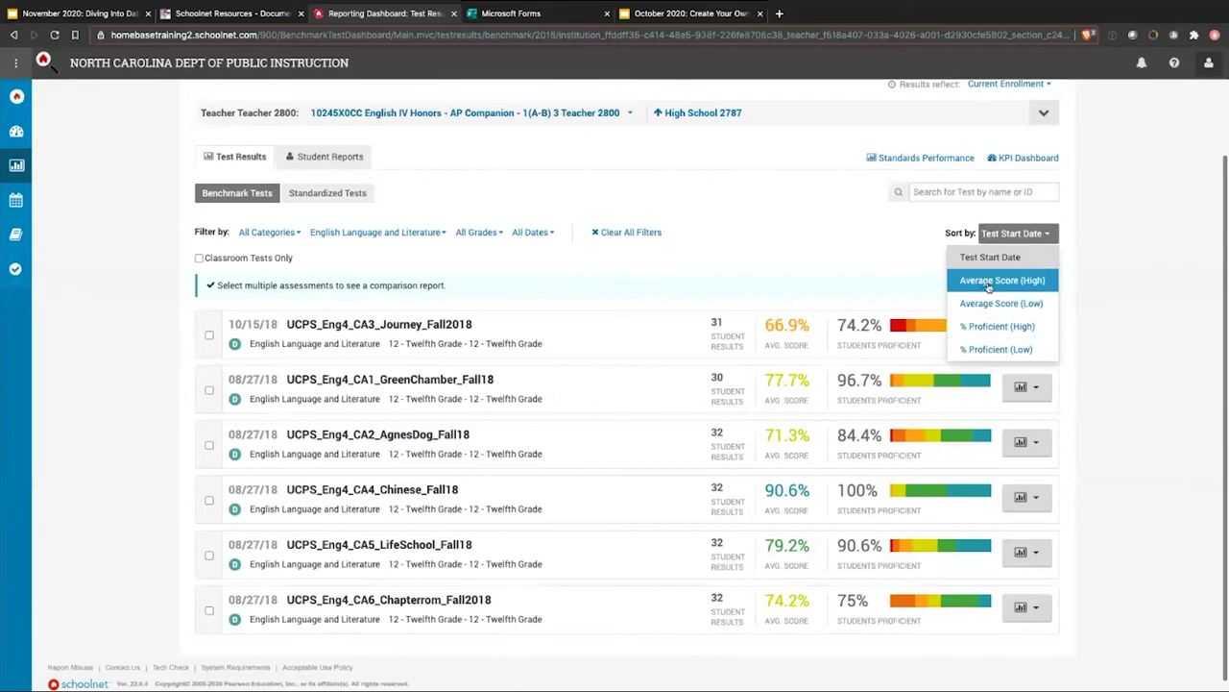
click(802, 266)
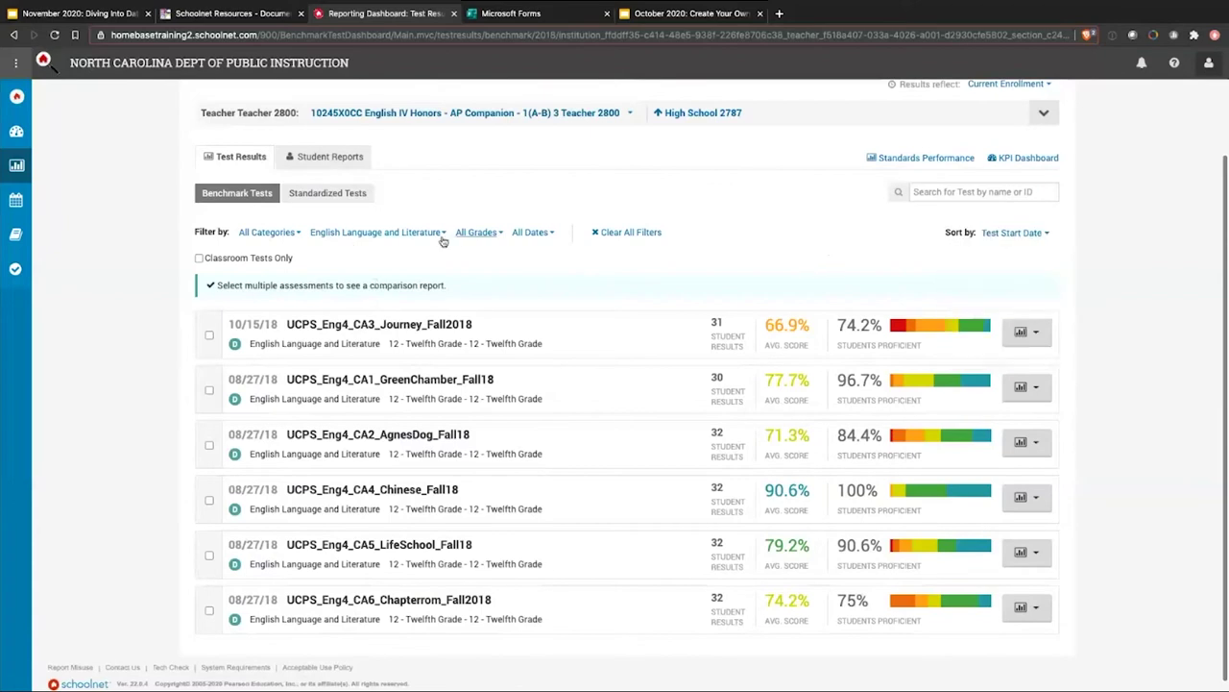
click(385, 233)
scroll(388, 333, down, 4)
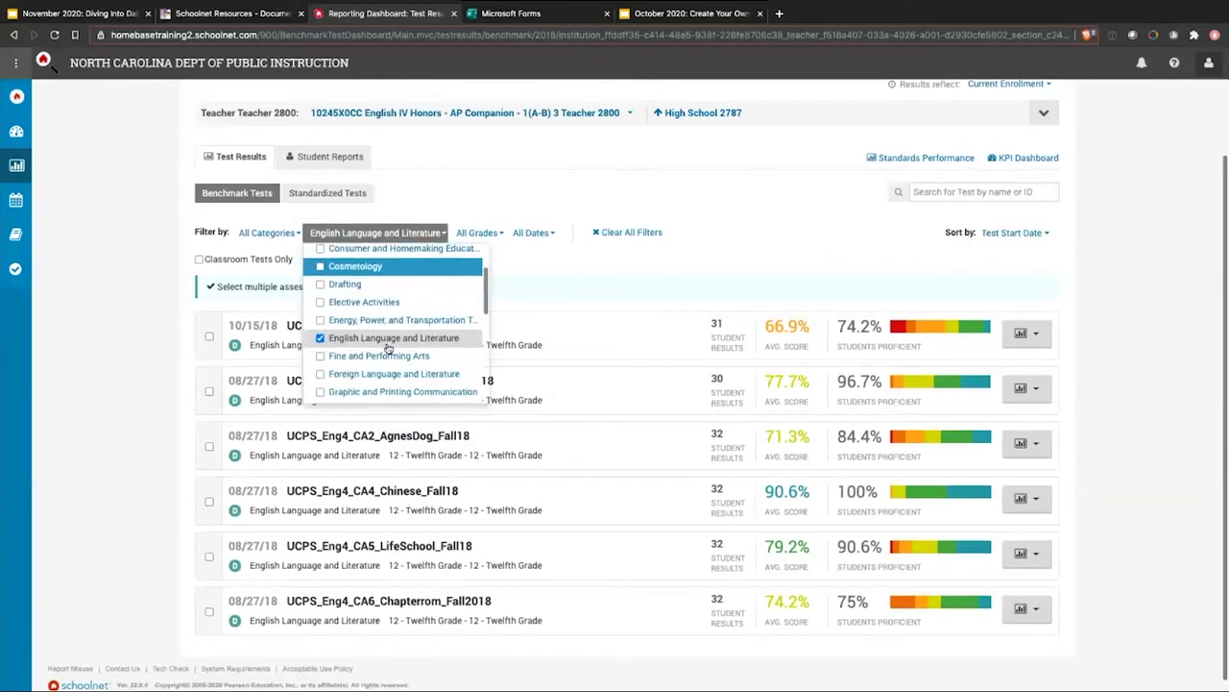
click(615, 248)
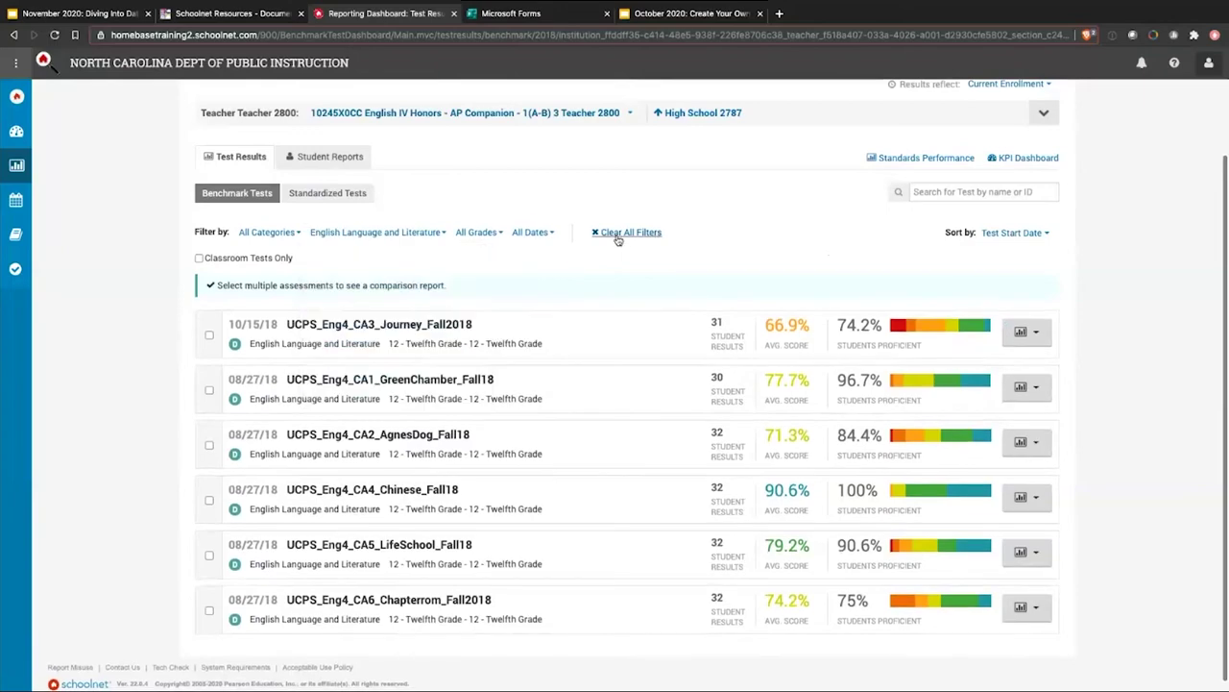
Clear all filters and look through the full list of benchmark tests across all subjects.
click(629, 235)
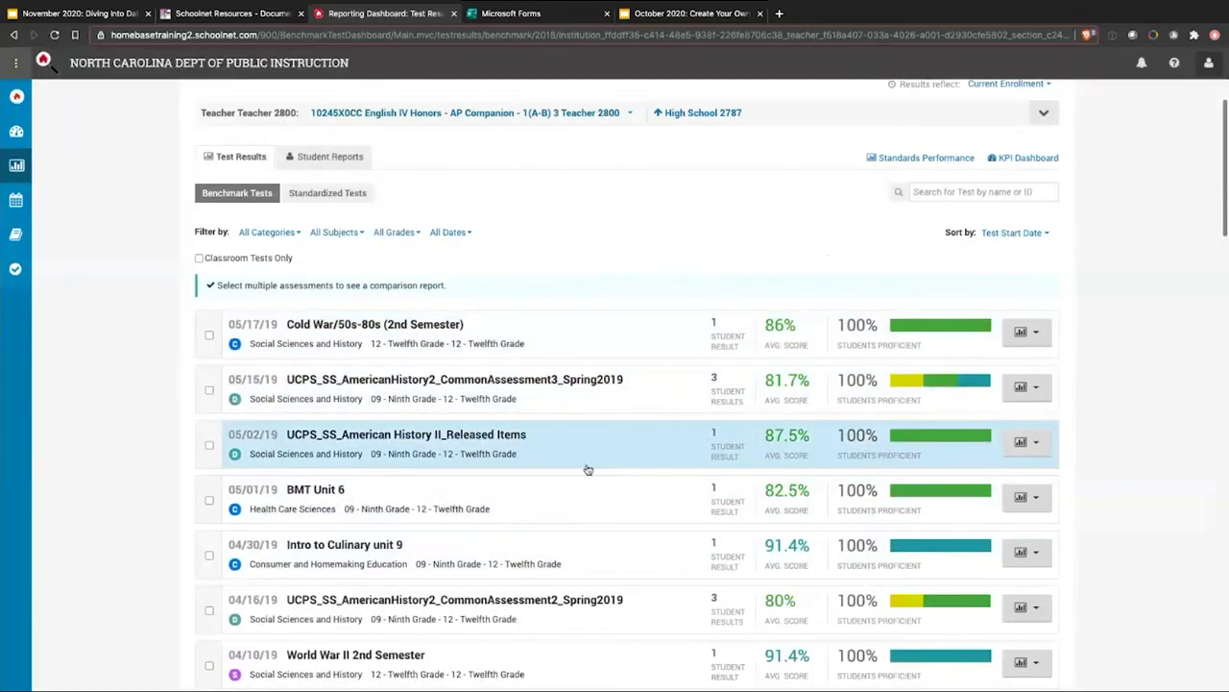
scroll(576, 489, down, 4)
scroll(527, 461, down, 15)
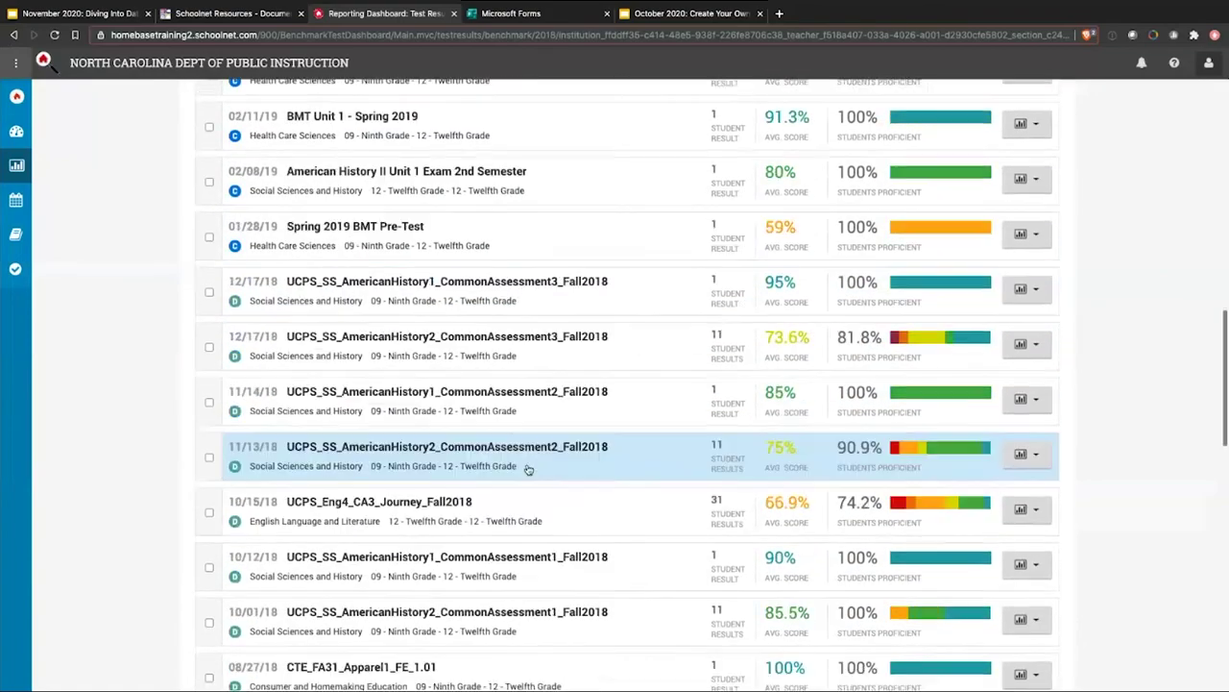
scroll(527, 466, up, 15)
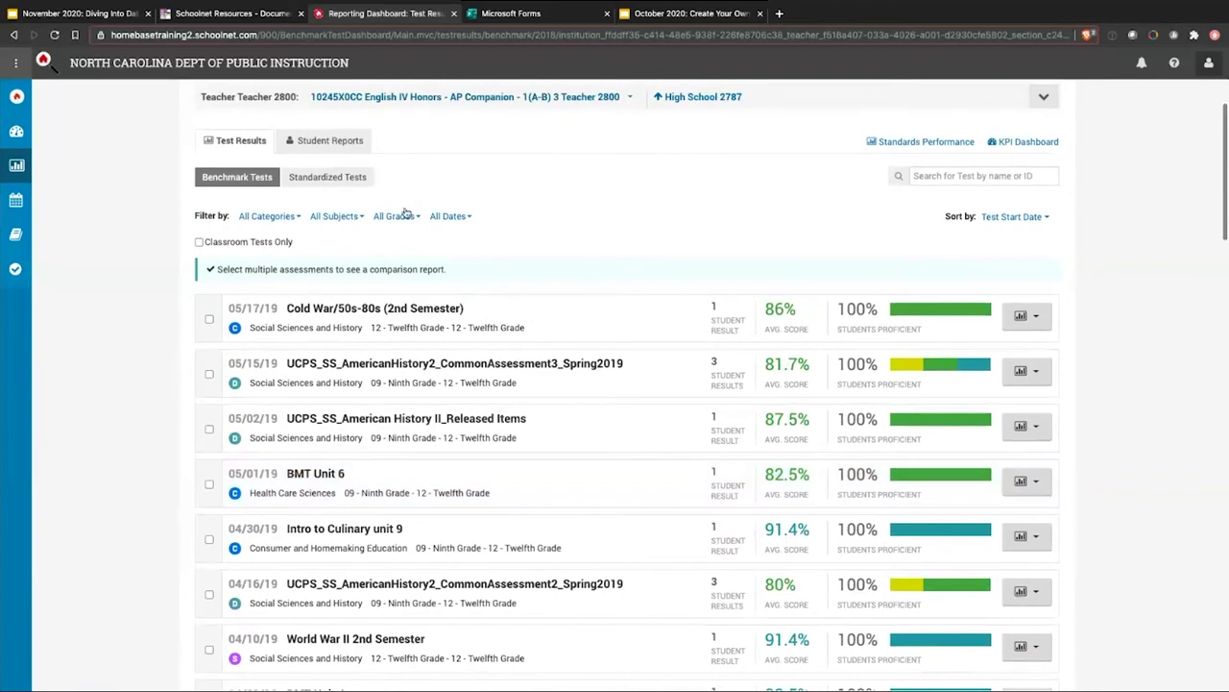
scroll(539, 258, up, 1)
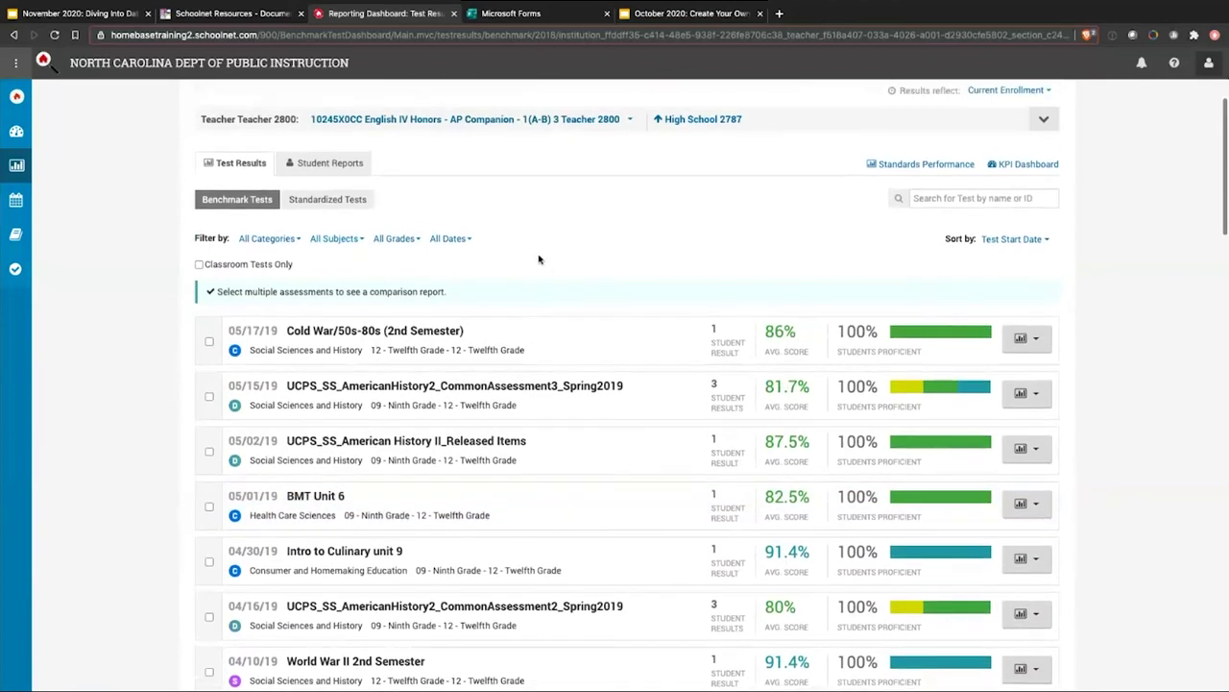
Filter the benchmark tests by the English Language and Literature subject.
click(363, 240)
scroll(411, 315, down, 3)
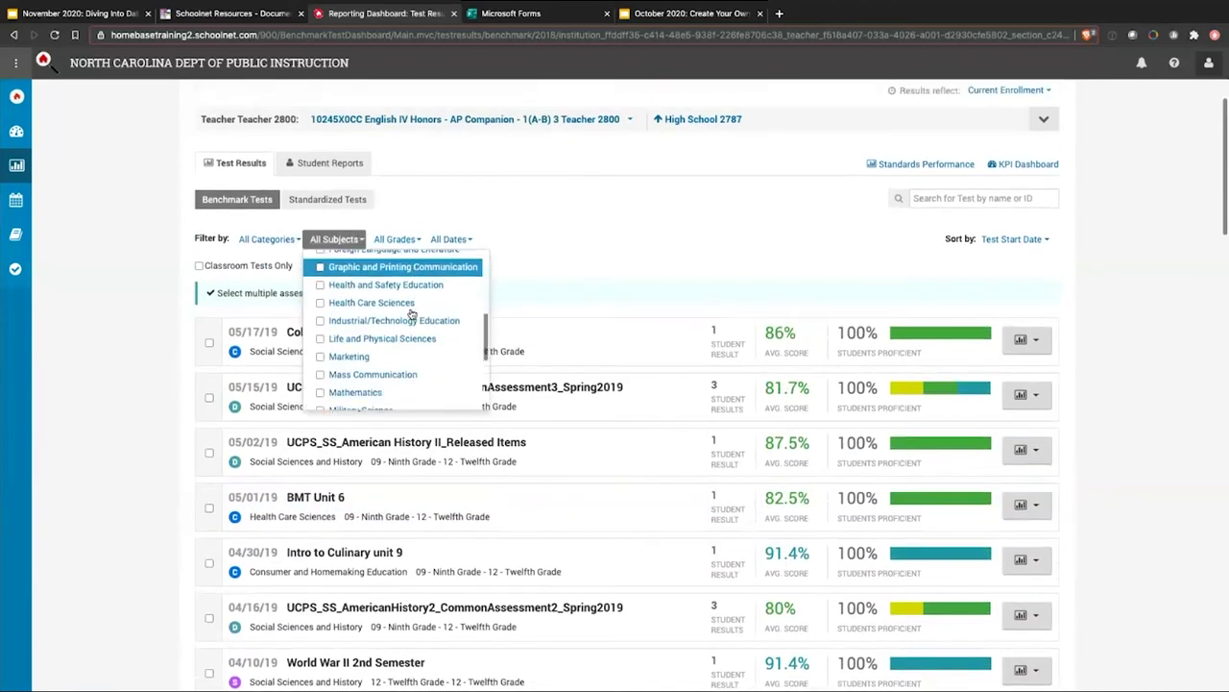
scroll(411, 315, up, 1)
scroll(411, 313, up, 4)
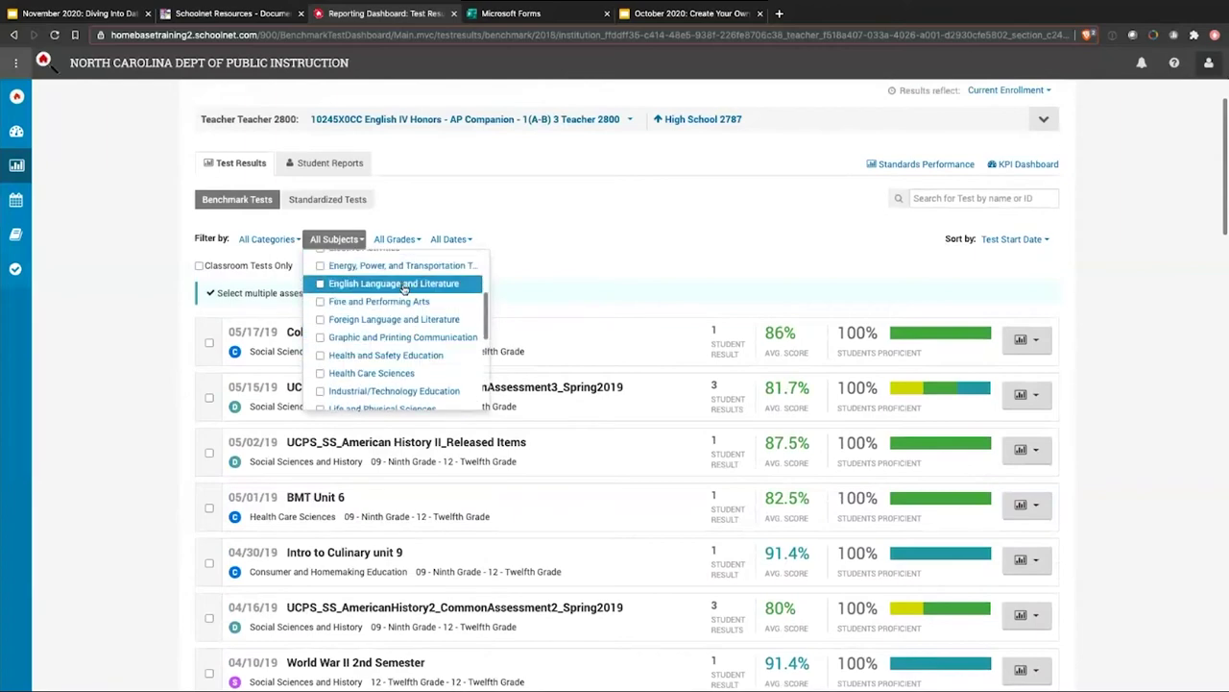
click(404, 286)
click(684, 266)
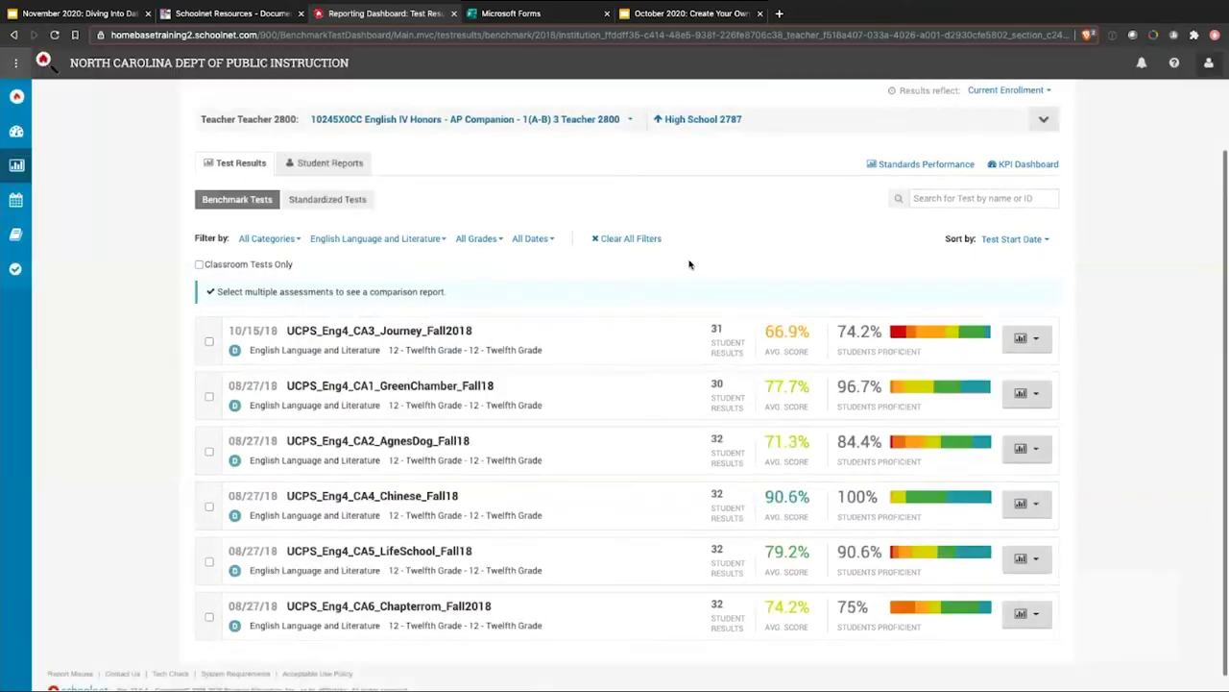
scroll(156, 349, down, 1)
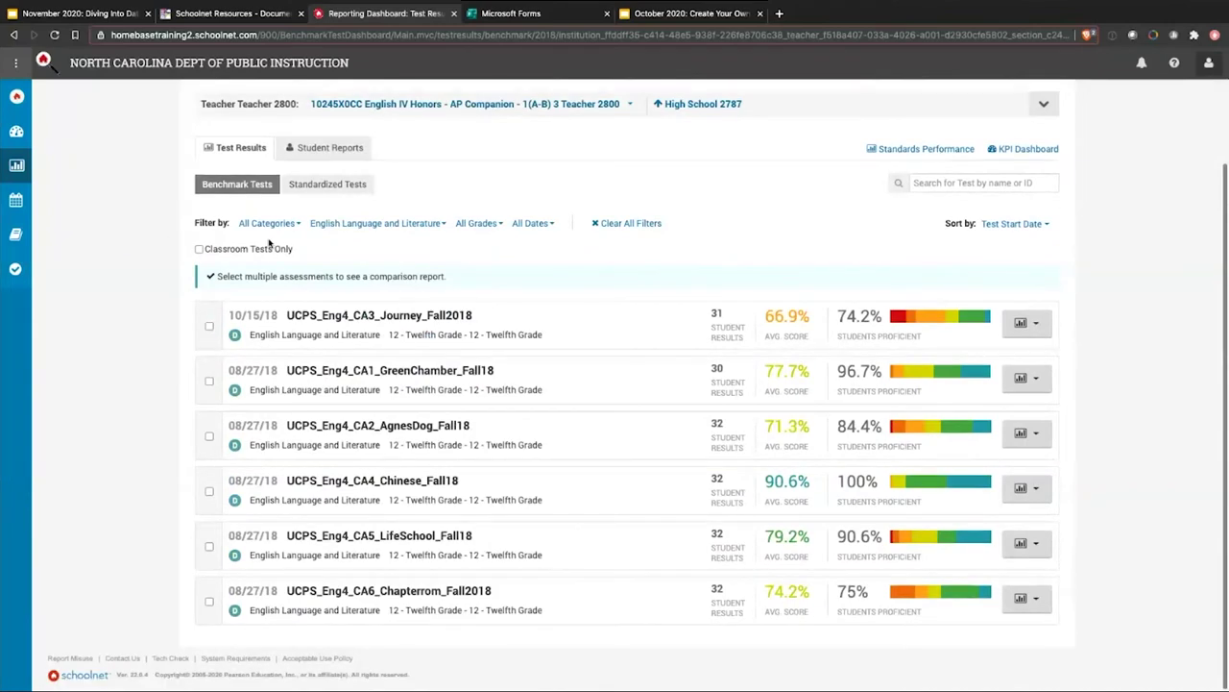
Locate the Classroom Tests Only option and inspect the score group breakdowns for the CA3 Journey, CA1 GreenChamber and CA2 AgnesDog tests.
drag(291, 249, 213, 247)
click(347, 261)
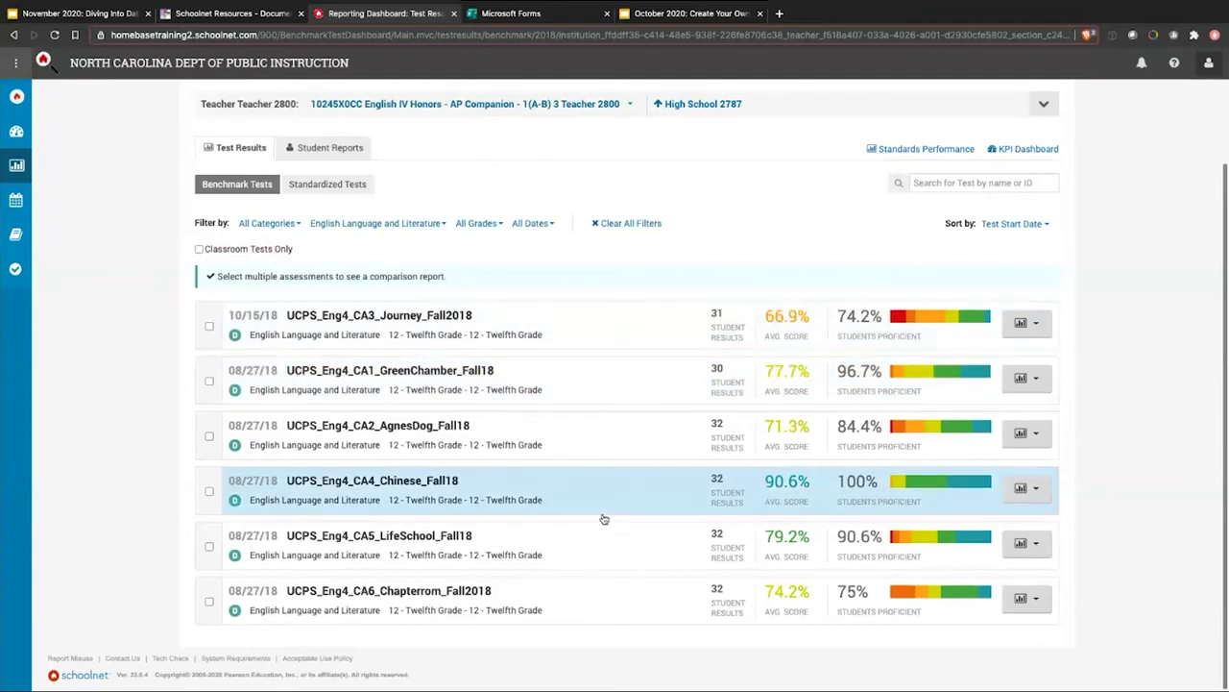
mouse_move(972, 319)
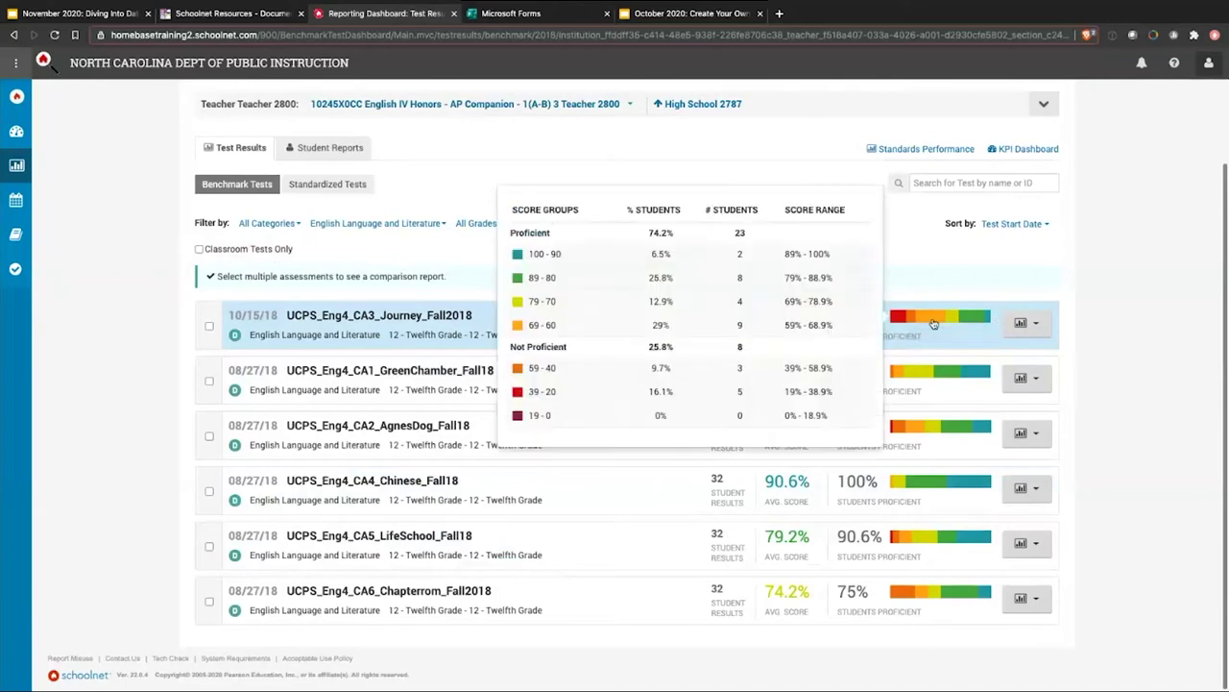
mouse_move(941, 375)
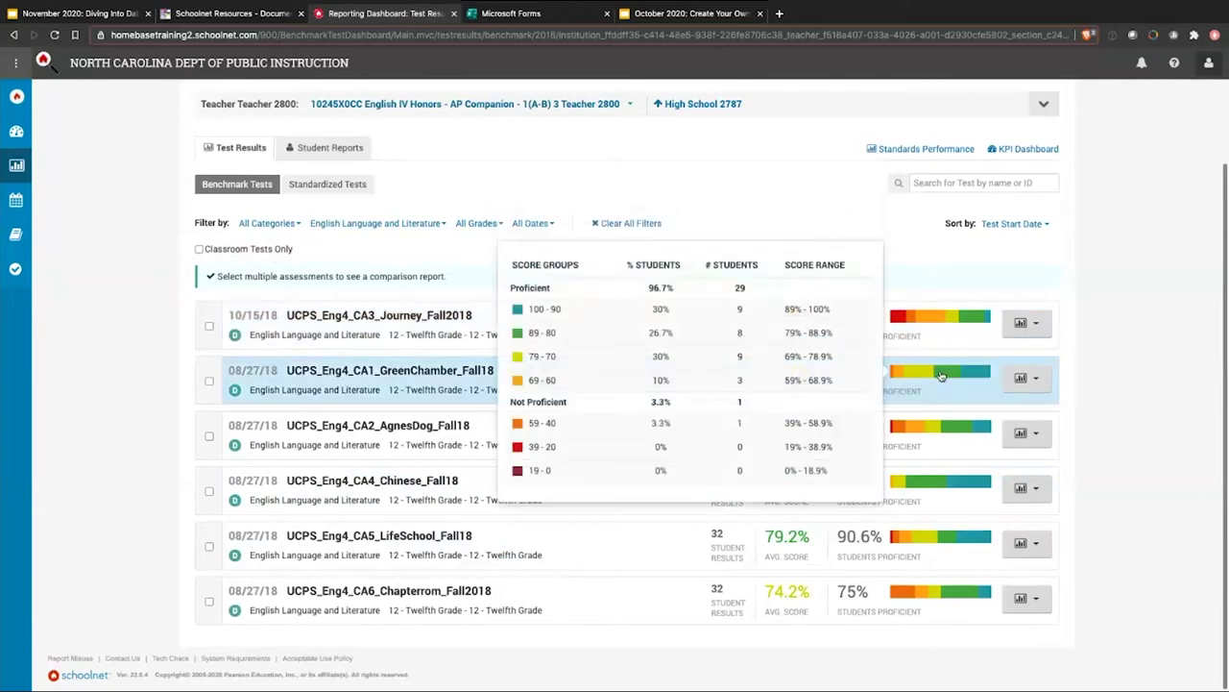
mouse_move(941, 427)
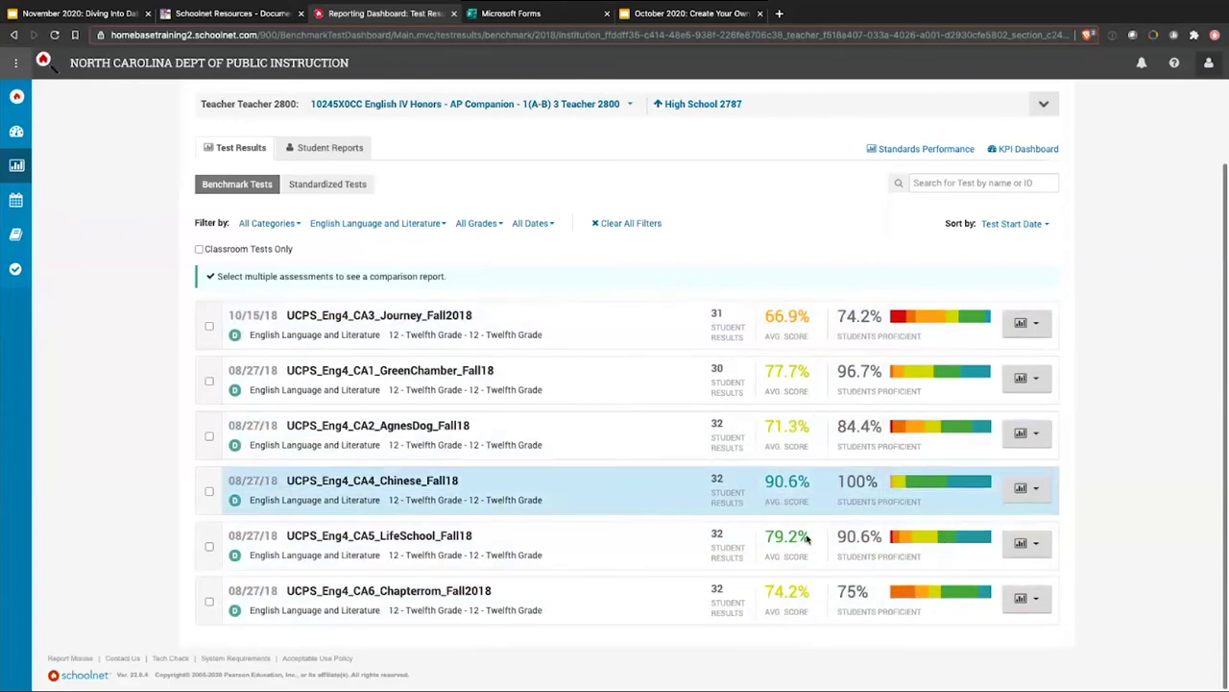
Check the reports available for UCPS_Eng4_CA3_Journey_Fall2018 without opening any, and read the note about comparing multiple assessments.
click(1035, 325)
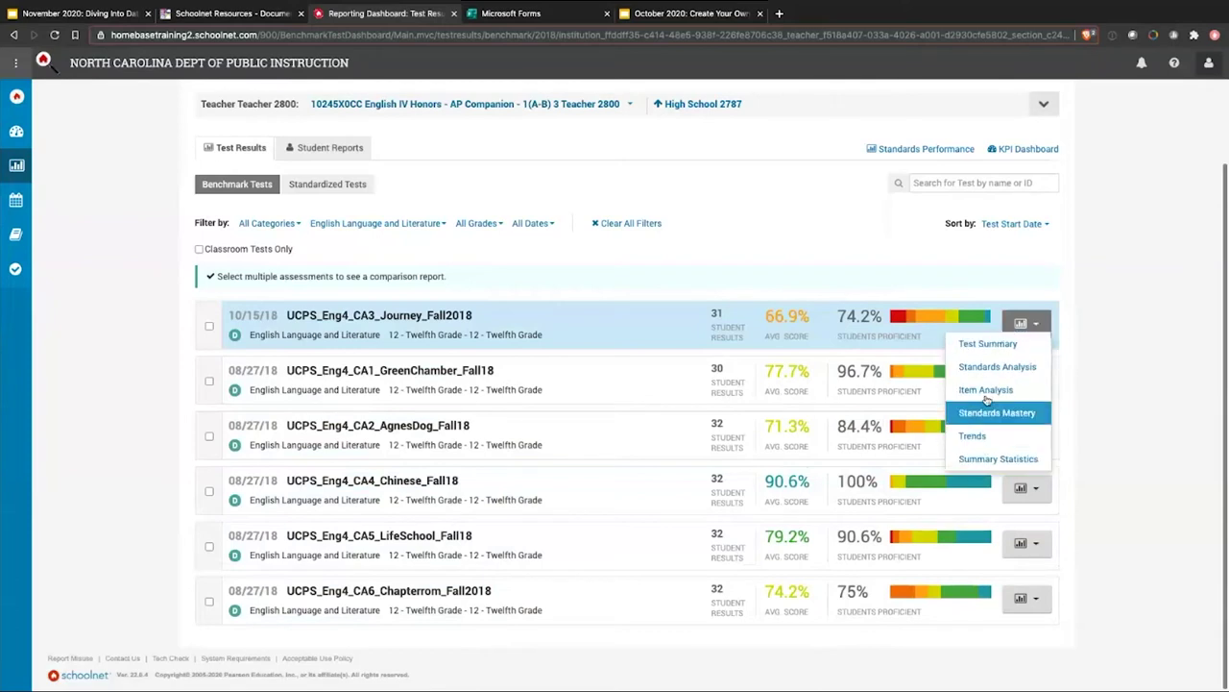
click(1136, 315)
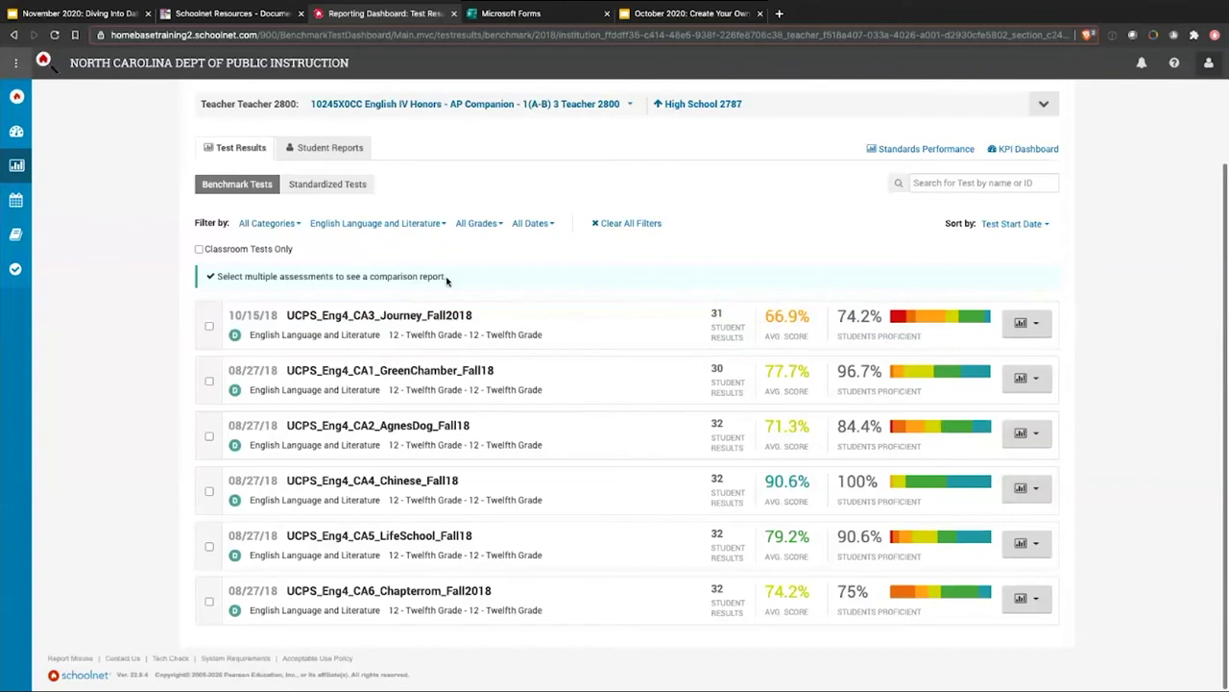
drag(444, 275, 361, 276)
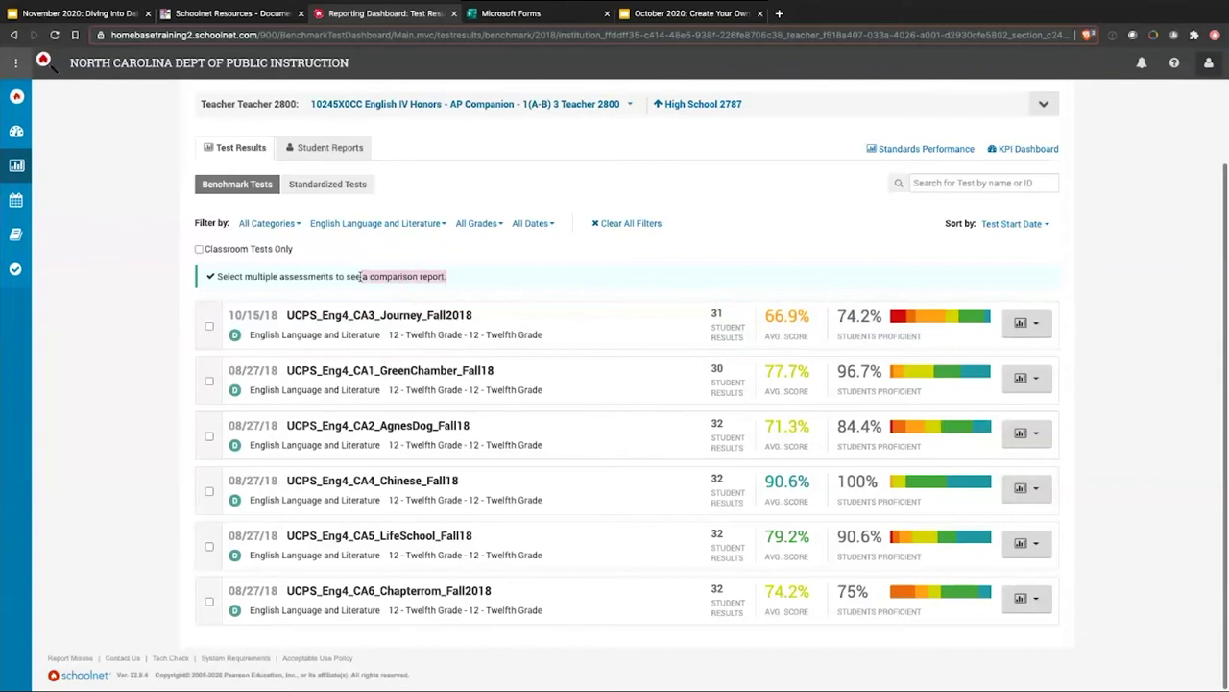
click(243, 297)
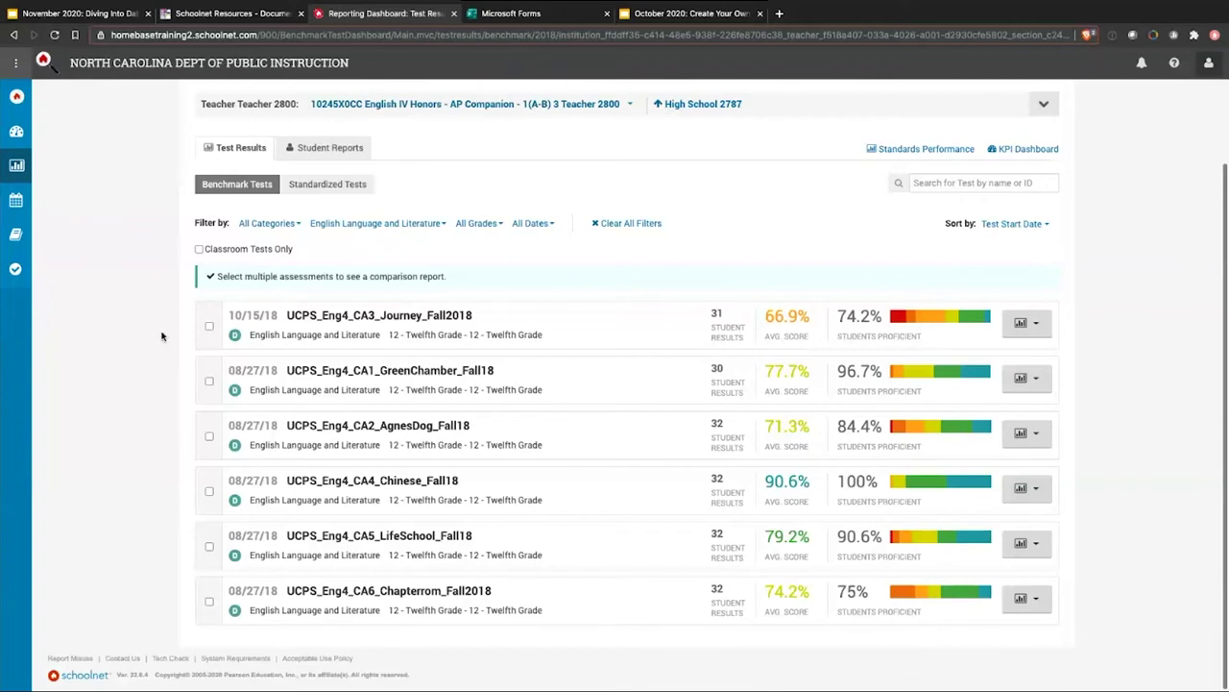
Select the UCPS_Eng4_CA3_Journey_Fall2018 and UCPS_Eng4_CA2_AgnesDog_Fall18 assessments, start comparing them, and review the comparison's class and school details.
click(210, 327)
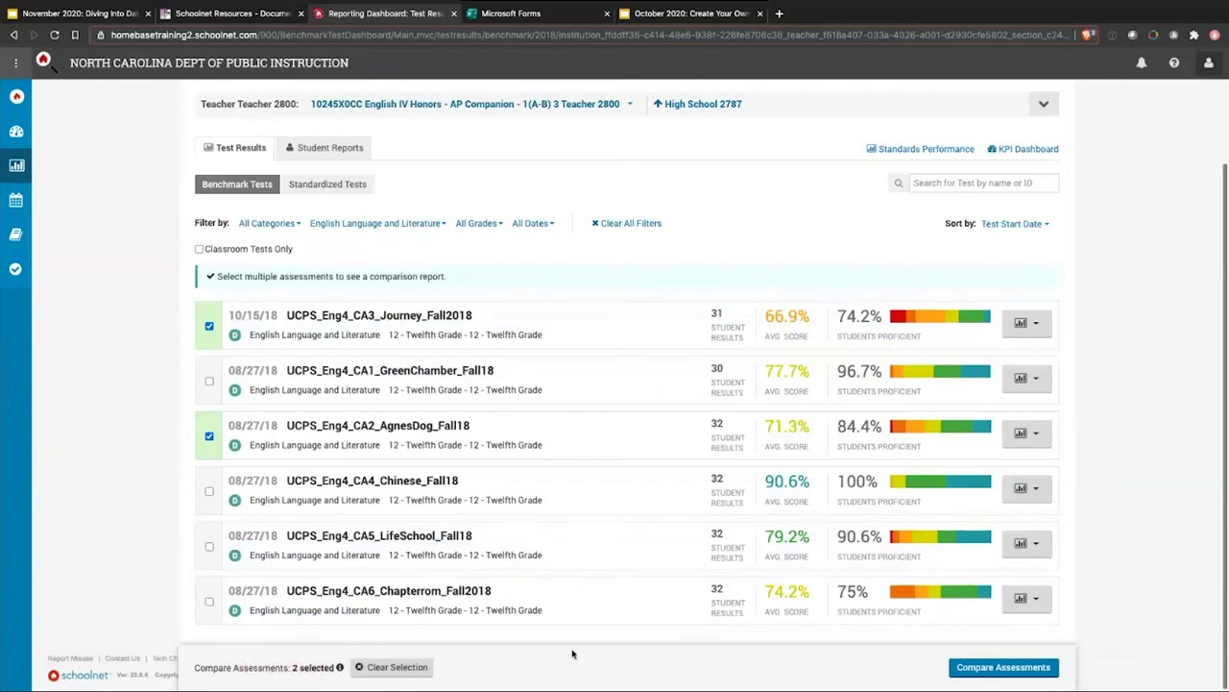
click(955, 667)
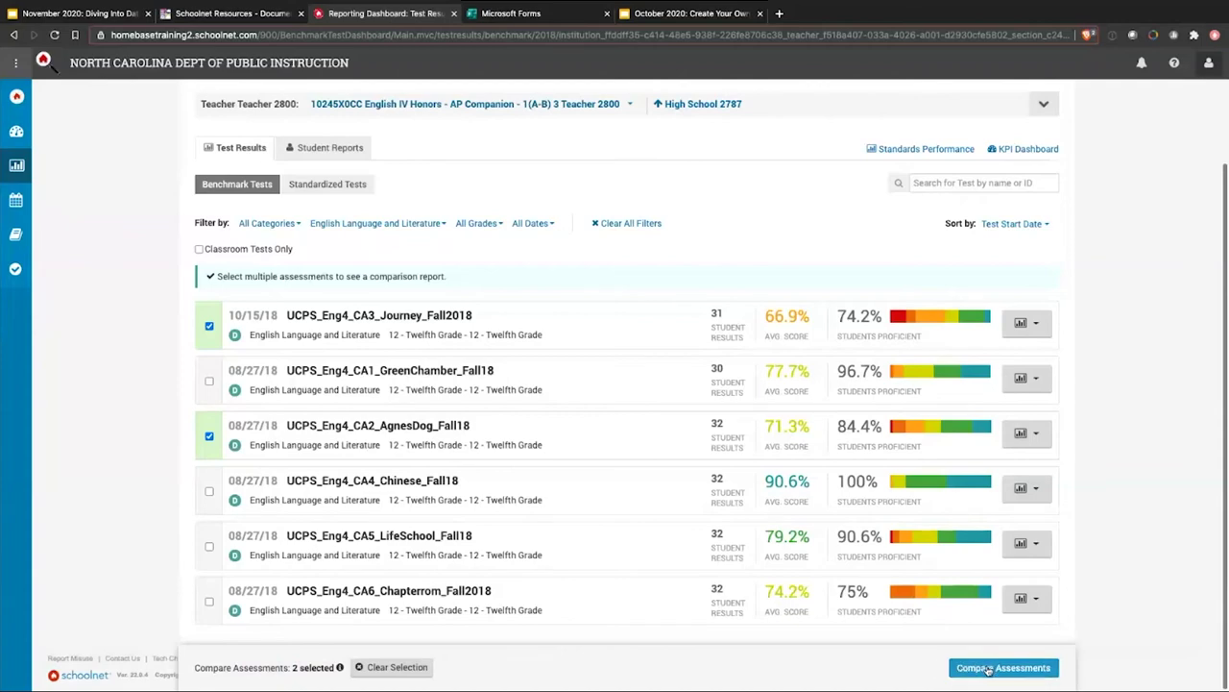
click(989, 667)
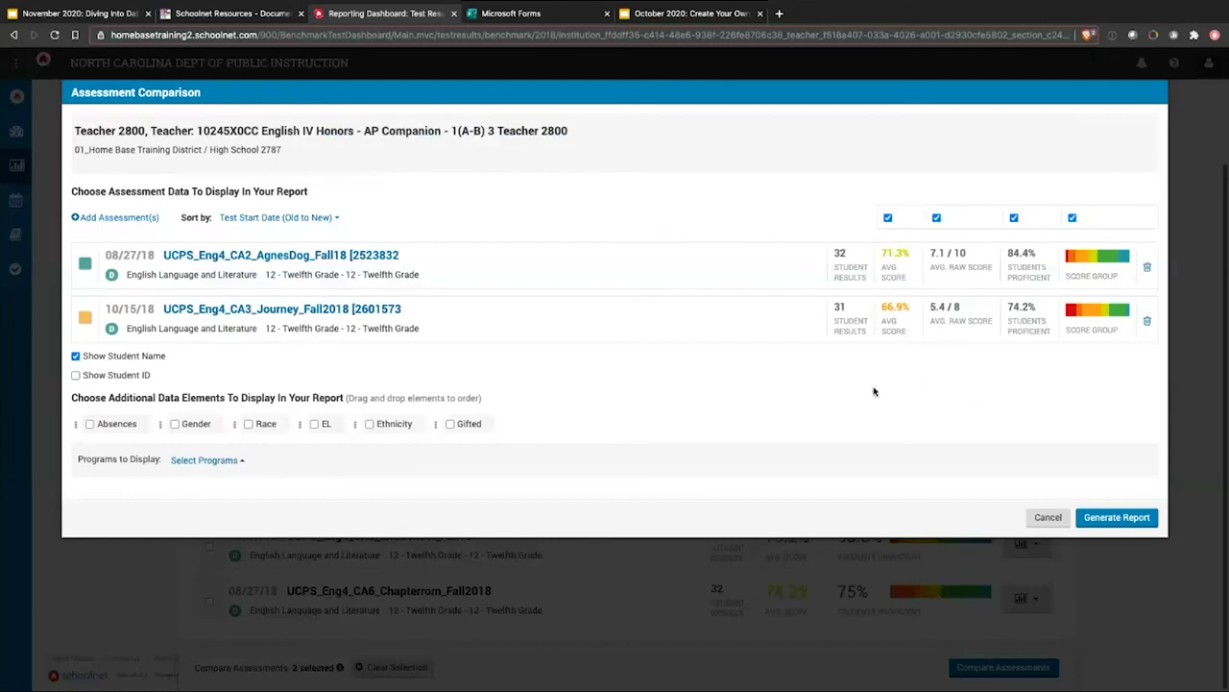
drag(83, 93, 239, 98)
click(239, 98)
drag(174, 137, 505, 132)
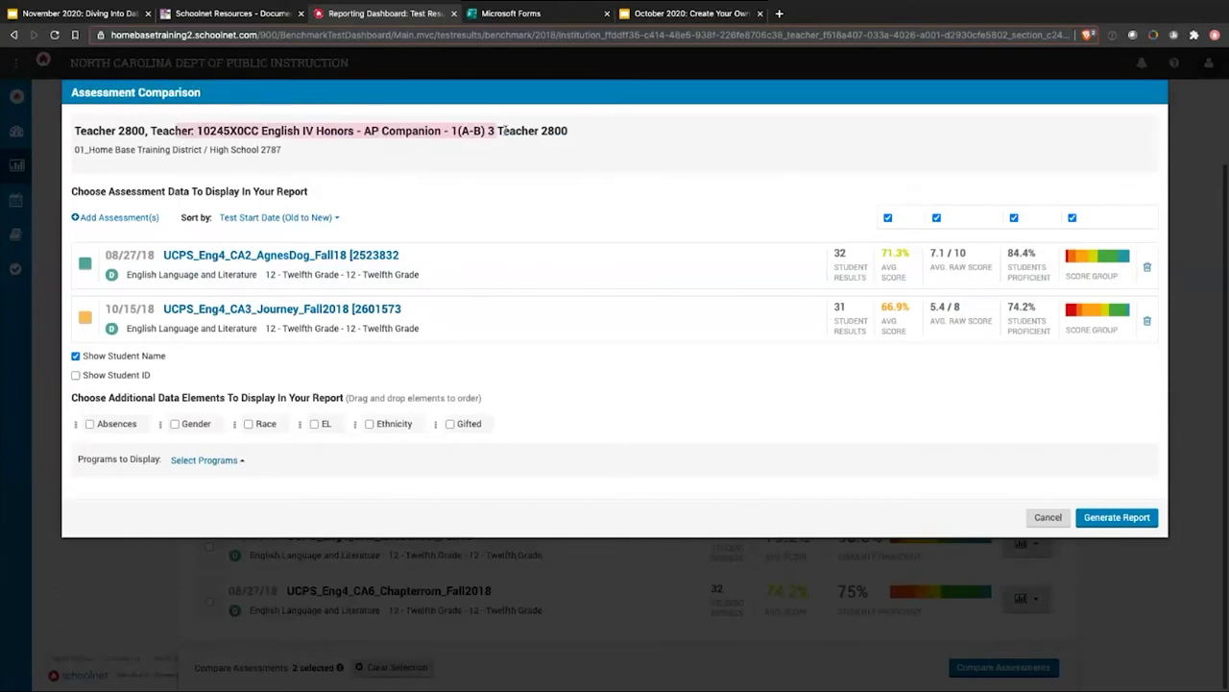
drag(122, 152, 212, 154)
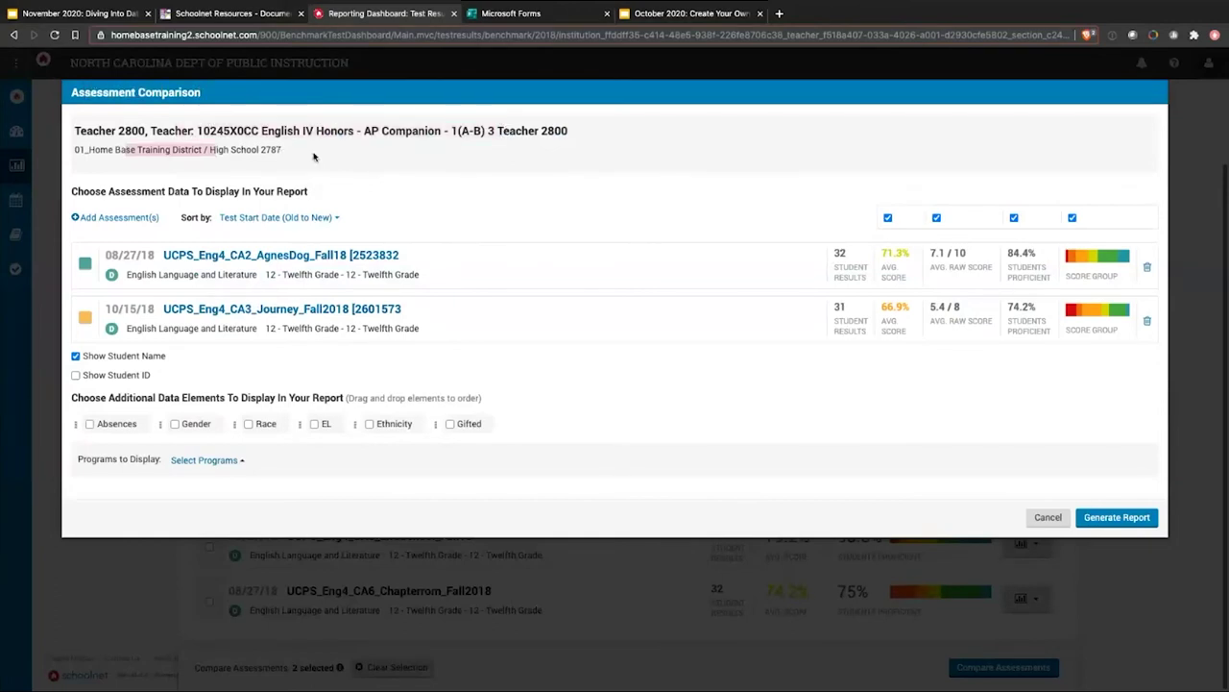
click(313, 157)
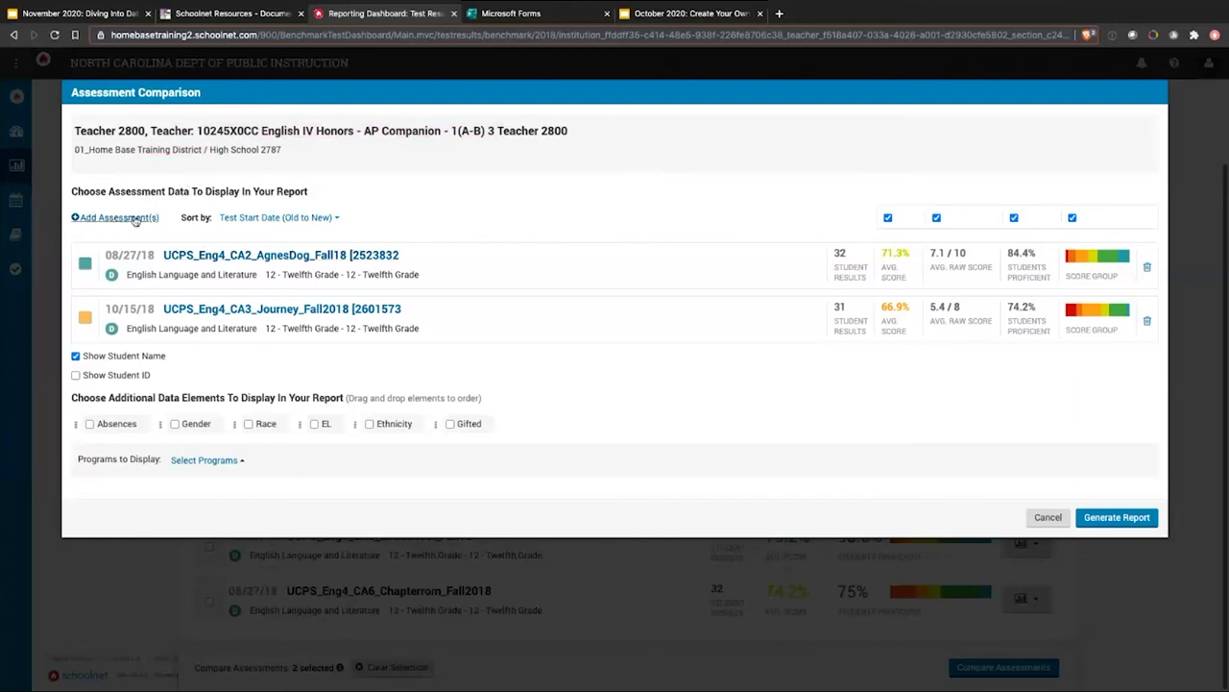
Sort the compared assessments by Test Start Date (New to Old) and exclude average raw score and students proficient from the report.
click(309, 218)
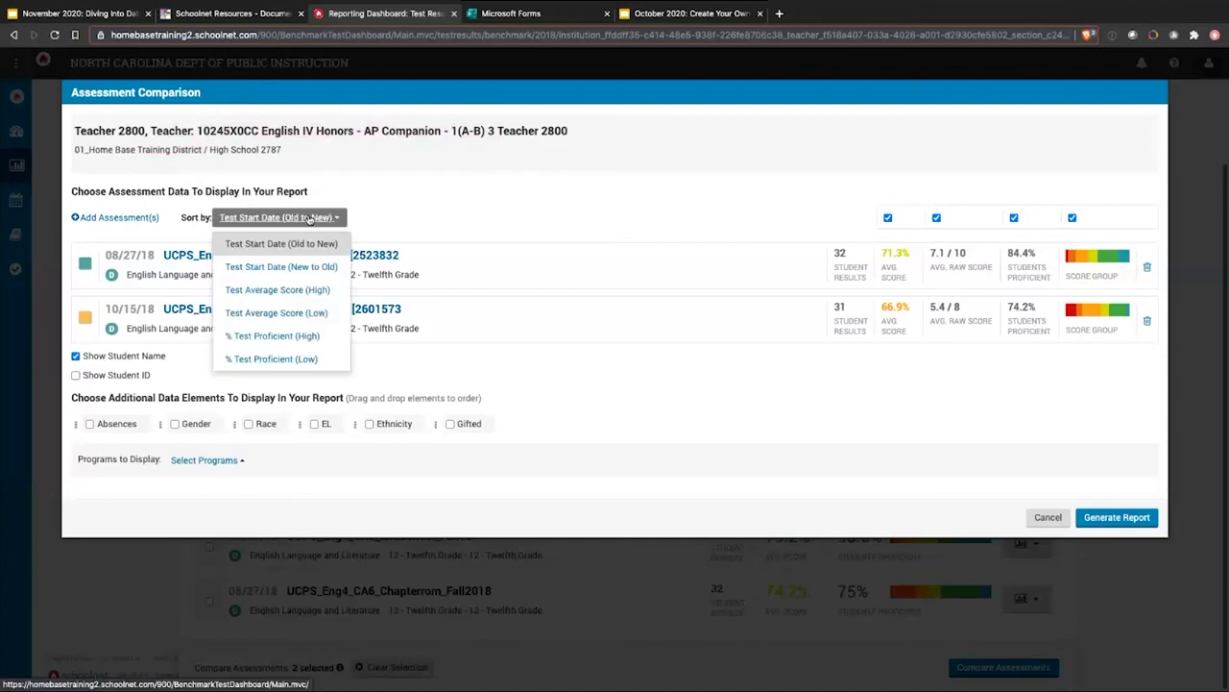
click(301, 269)
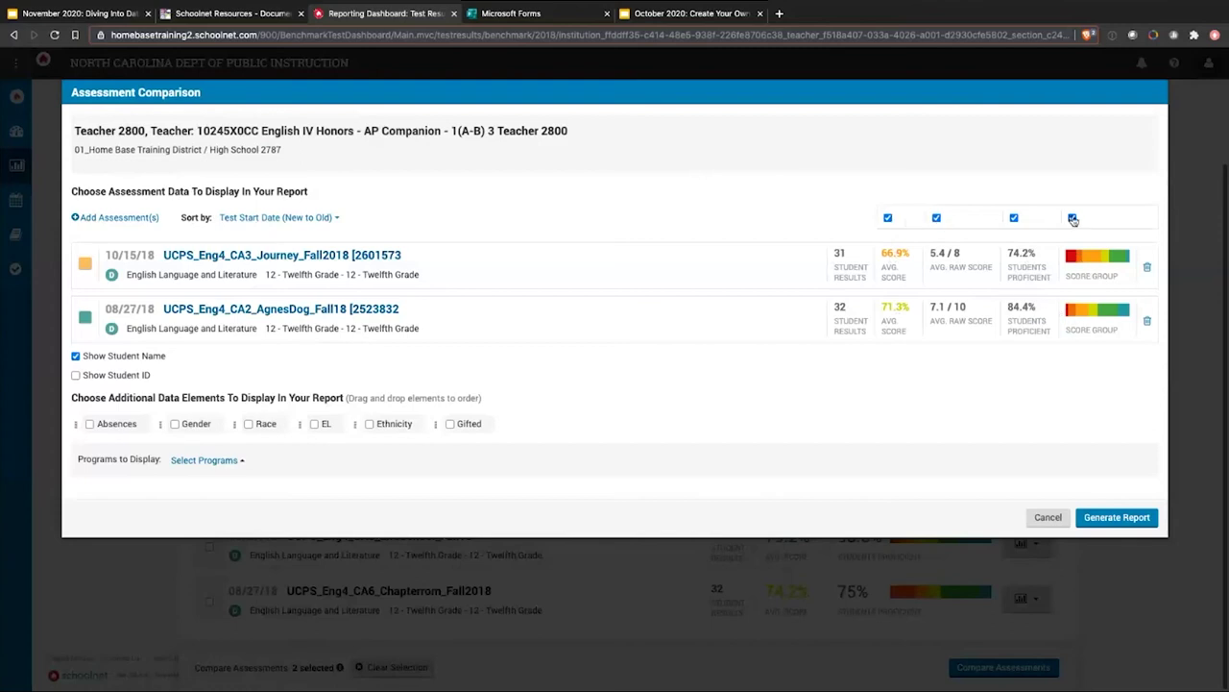
click(937, 218)
click(1013, 218)
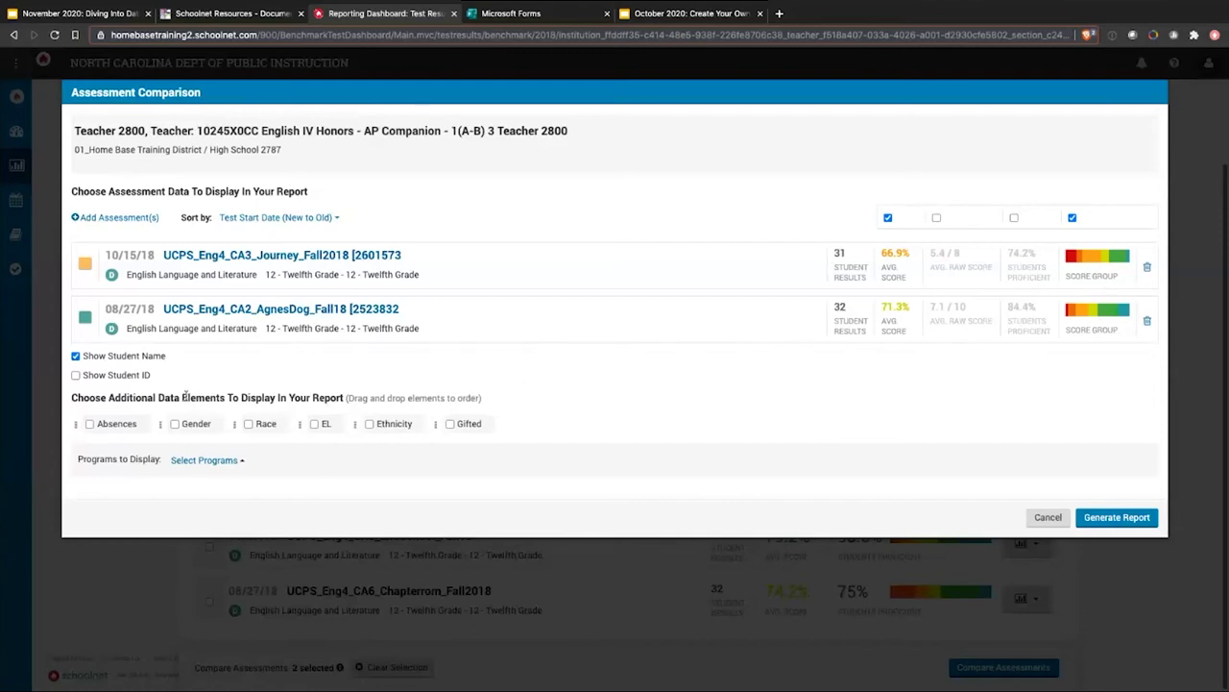
Try out the Show Student Name and Show Student ID options, restoring both to their original settings.
click(127, 378)
click(95, 358)
click(95, 358)
click(100, 377)
Add Absences, Gifted and EL as additional data elements and reorder them so EL comes after Gifted.
drag(91, 400, 352, 397)
click(370, 396)
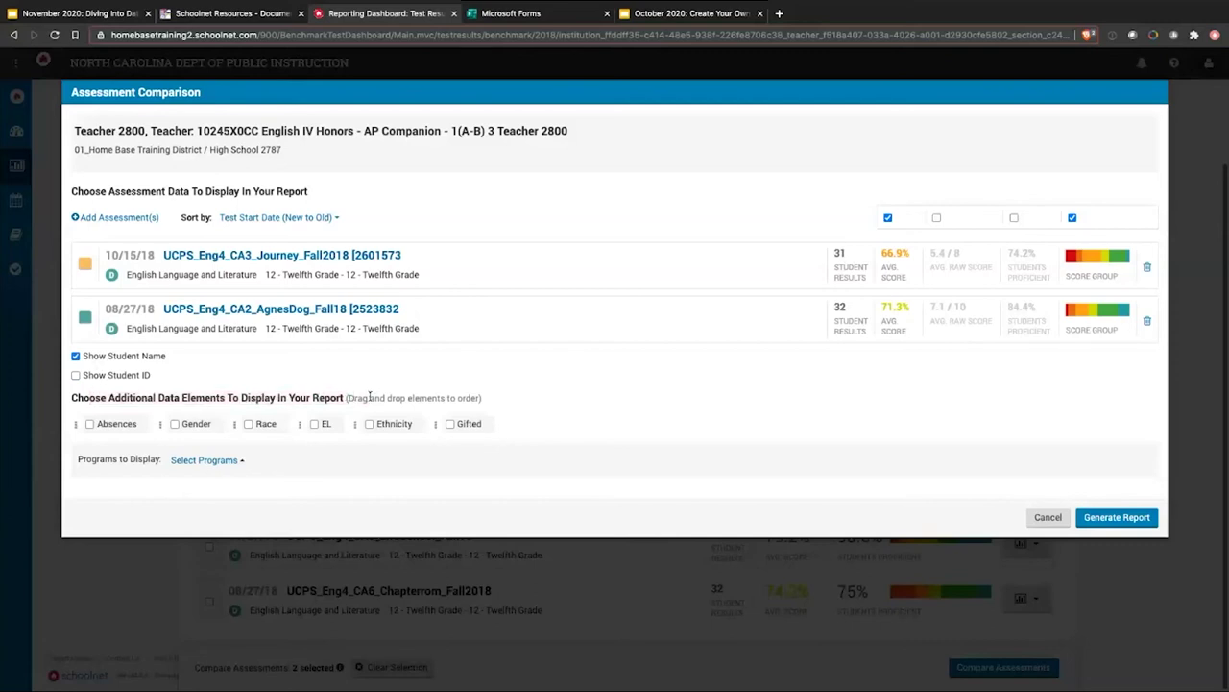
click(89, 425)
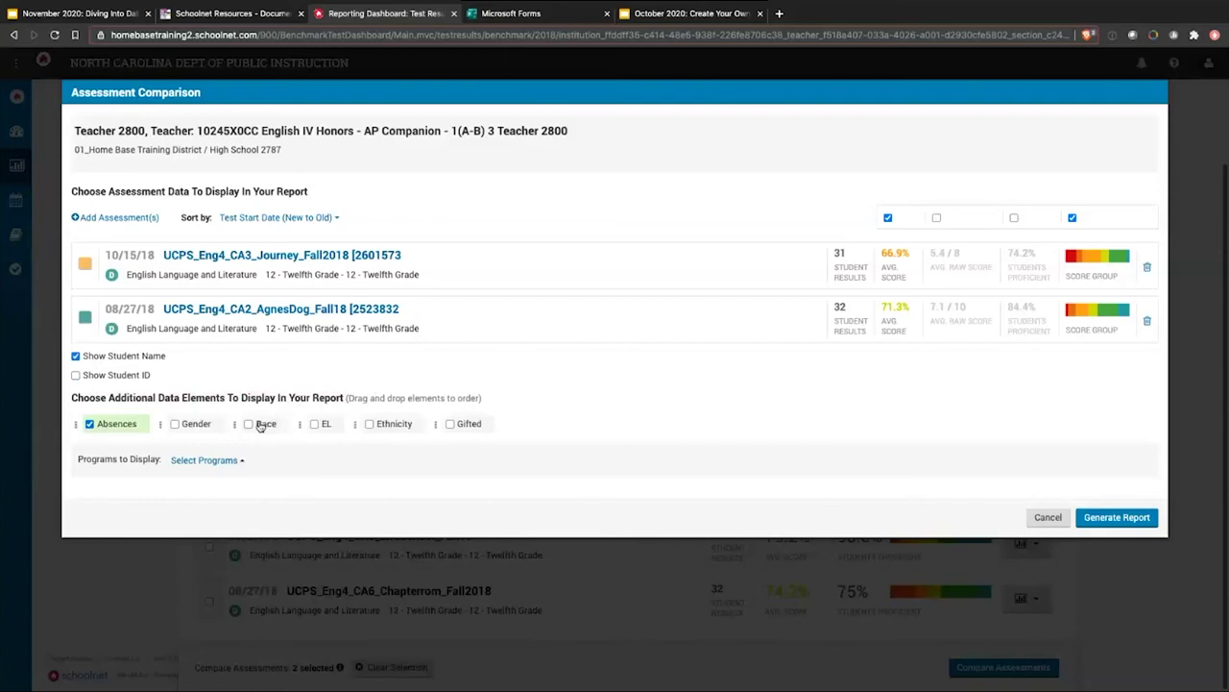
click(467, 425)
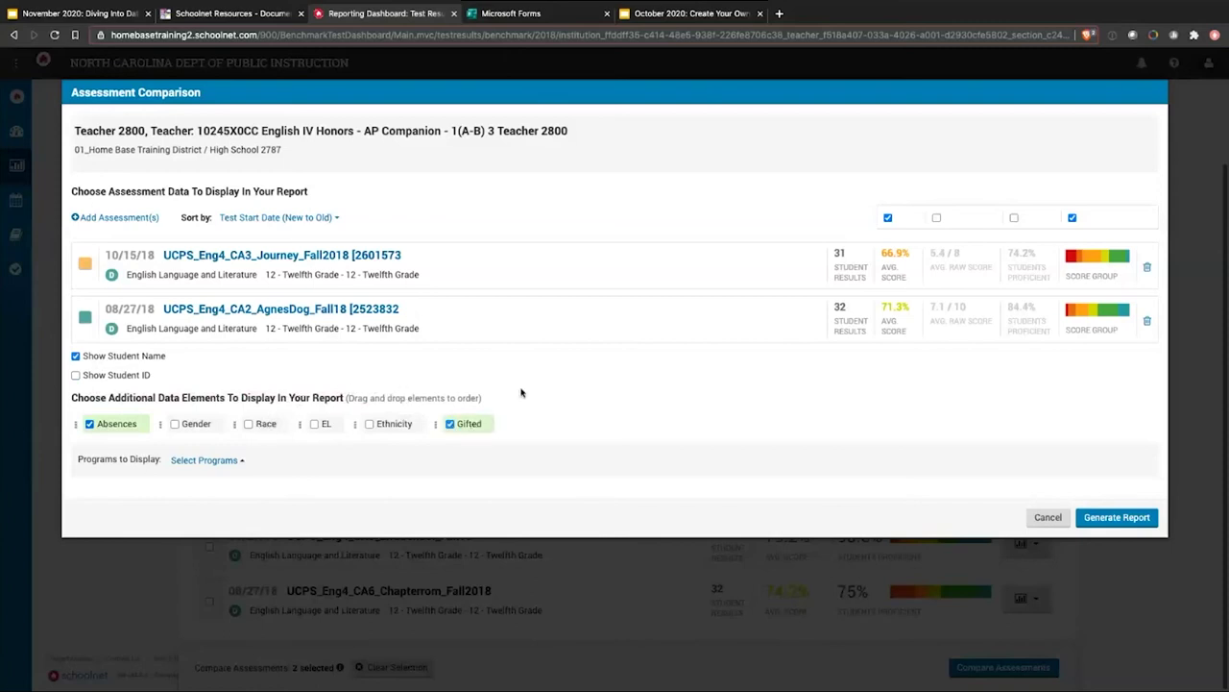
click(322, 427)
drag(298, 425, 475, 429)
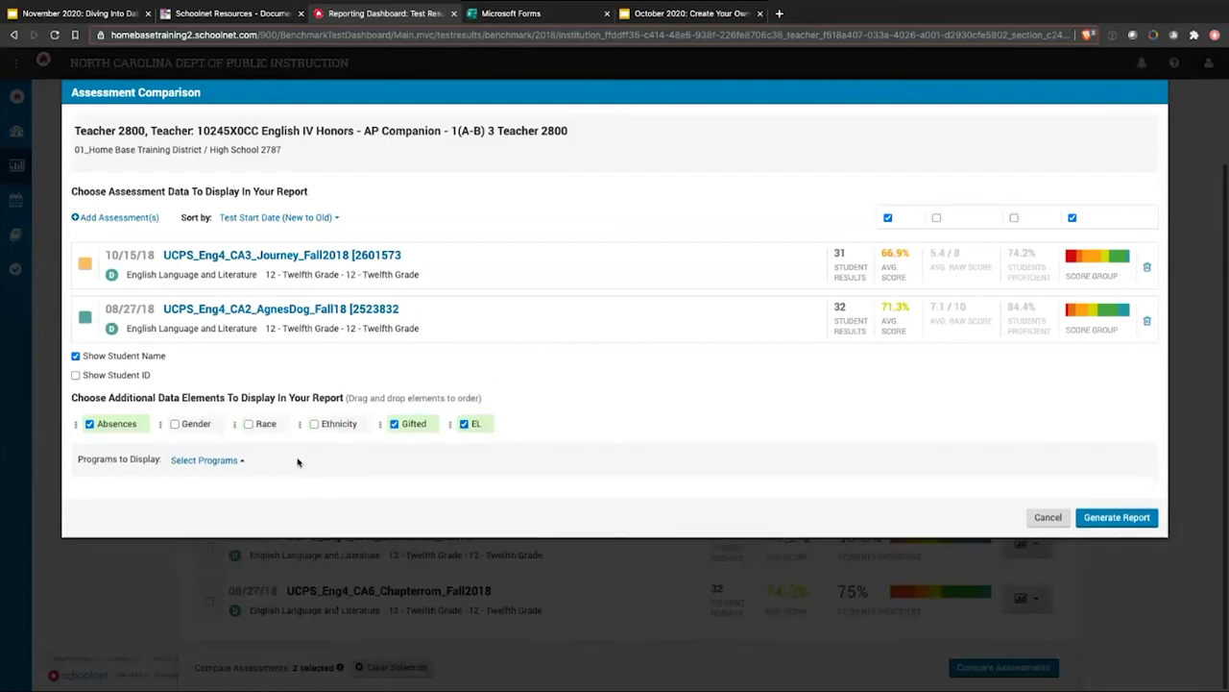
Check the programs available to display without selecting any, and generate the assessment comparison report.
click(223, 467)
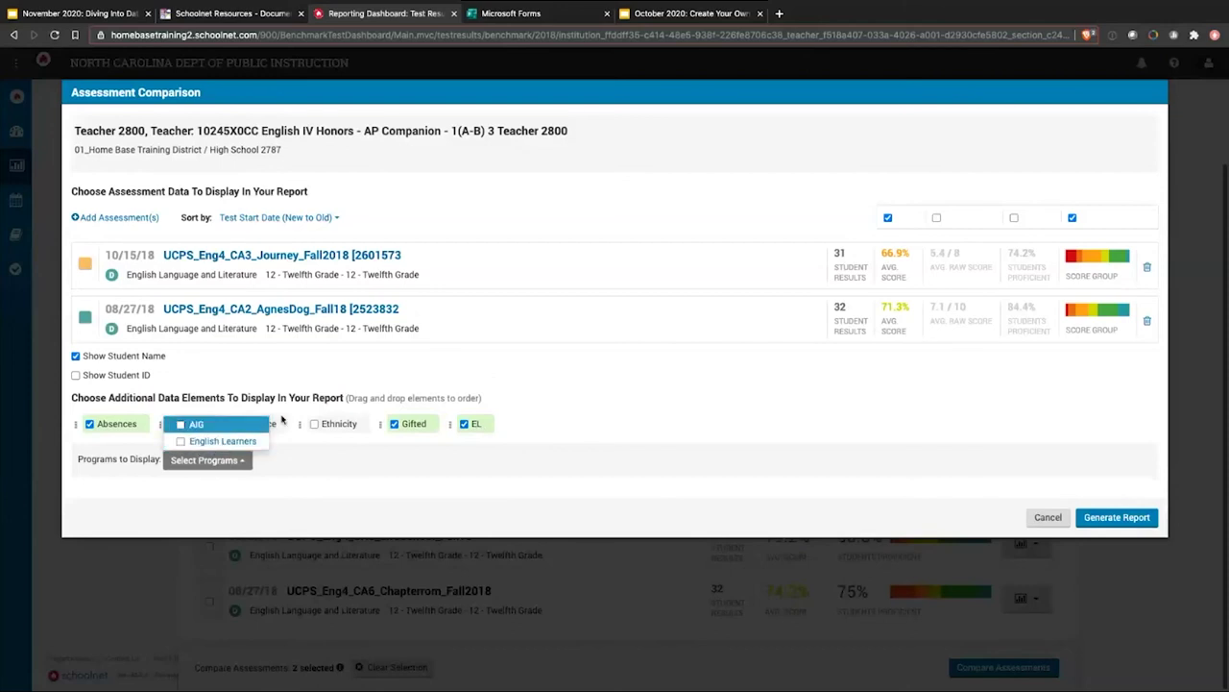
click(206, 460)
click(634, 465)
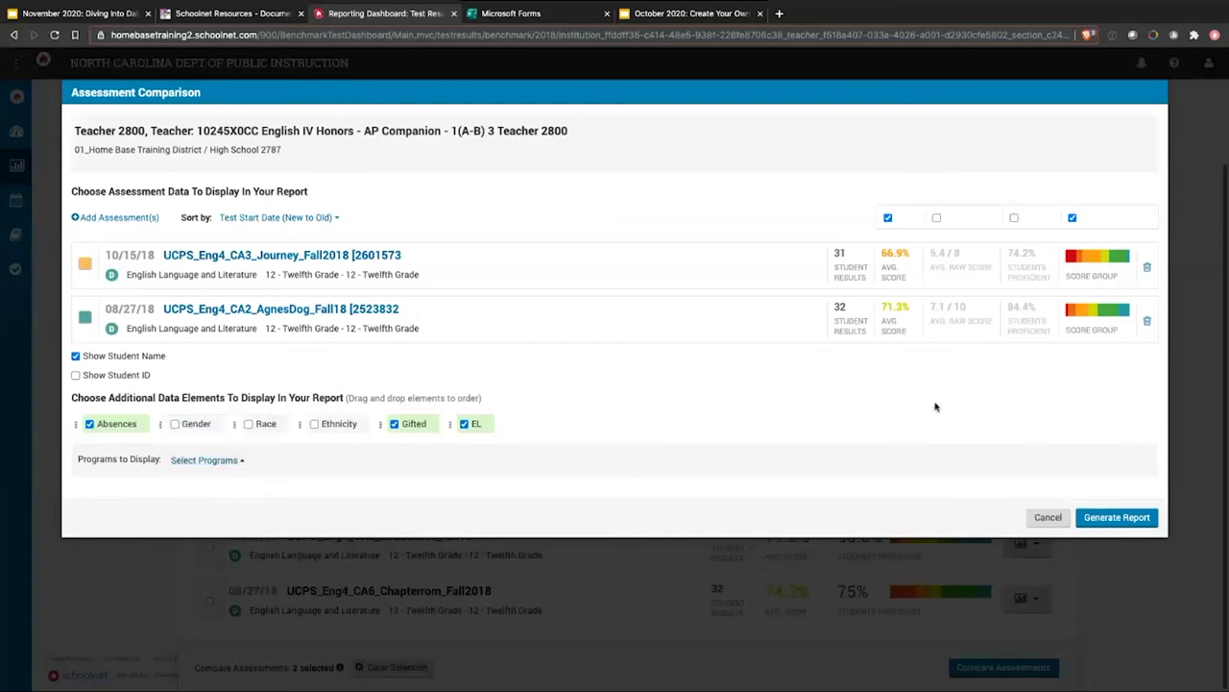
click(1114, 518)
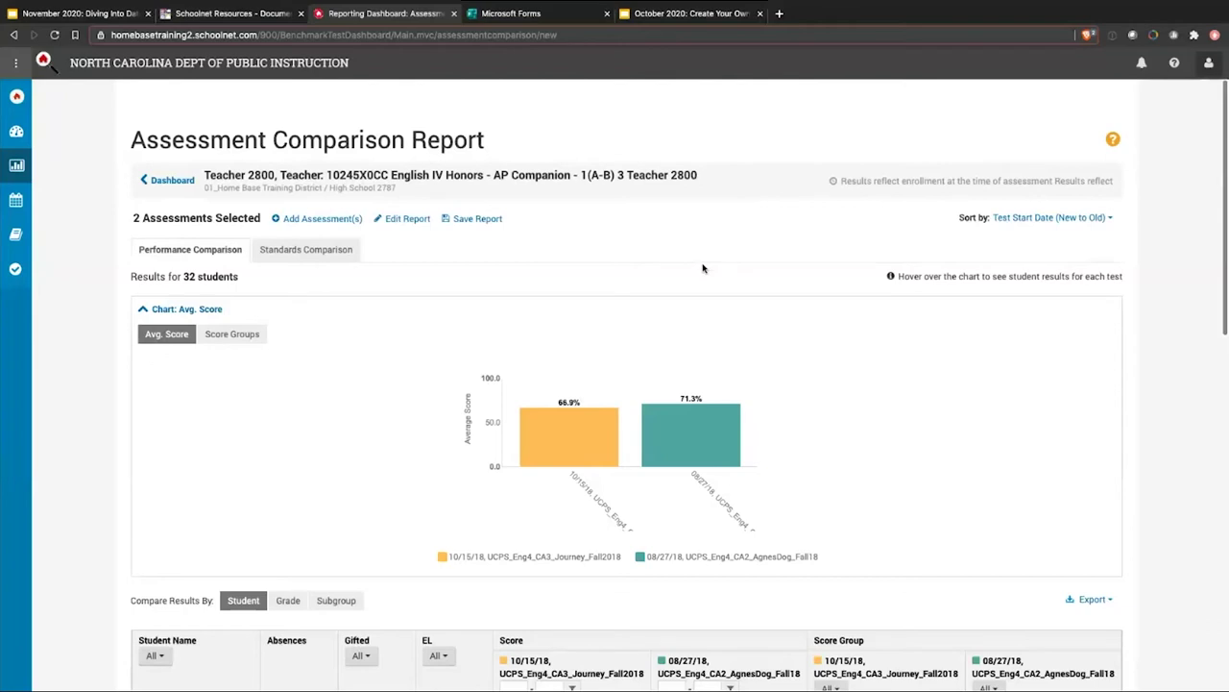
Examine the Assessment Comparison Report's header details, sort options, average score chart and student results table.
drag(225, 133, 484, 142)
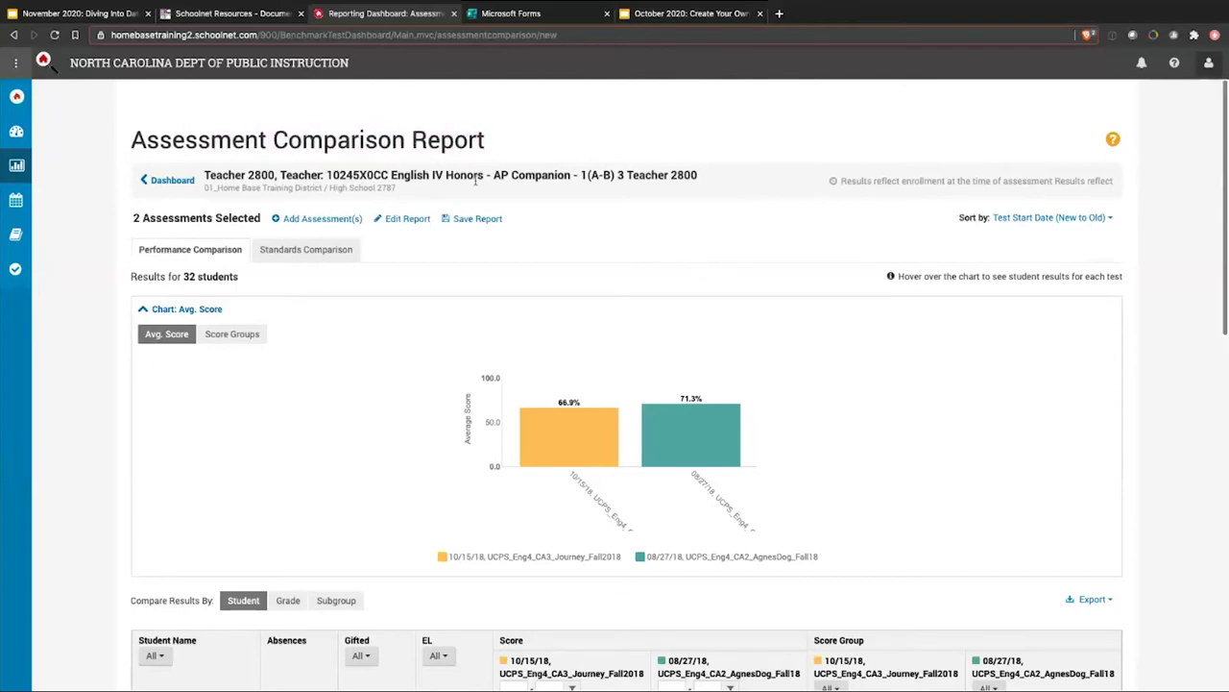
drag(304, 176, 589, 187)
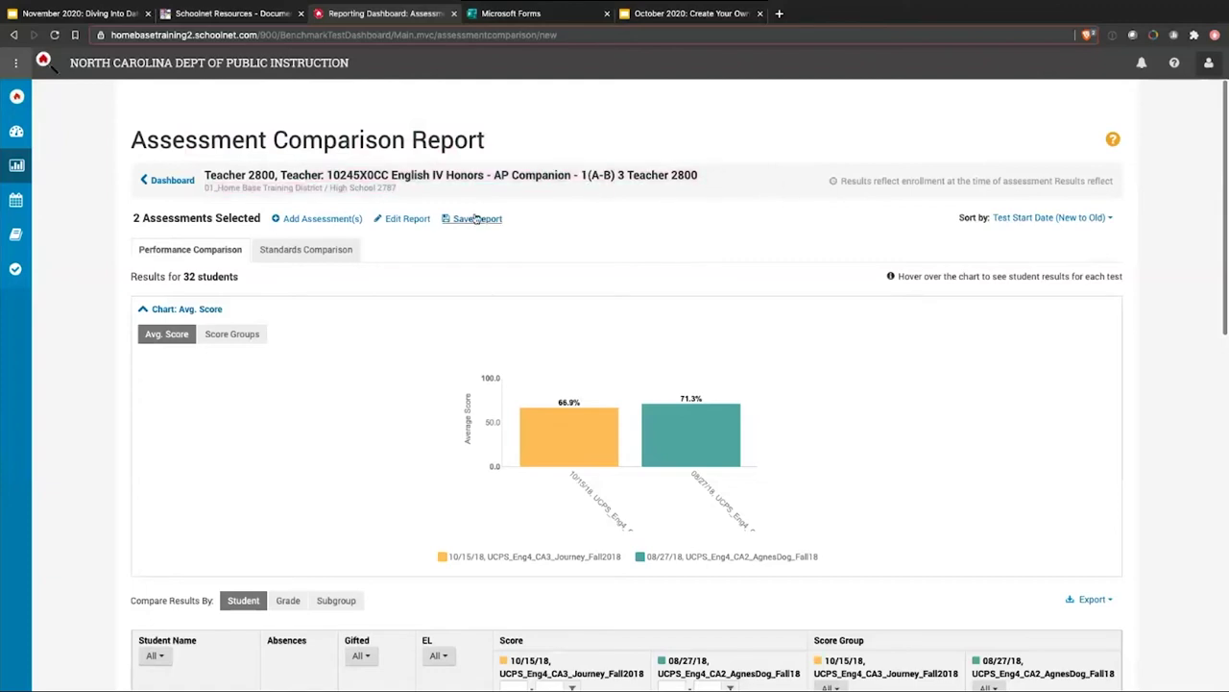
drag(136, 218, 190, 219)
mouse_move(48, 167)
scroll(700, 245, down, 1)
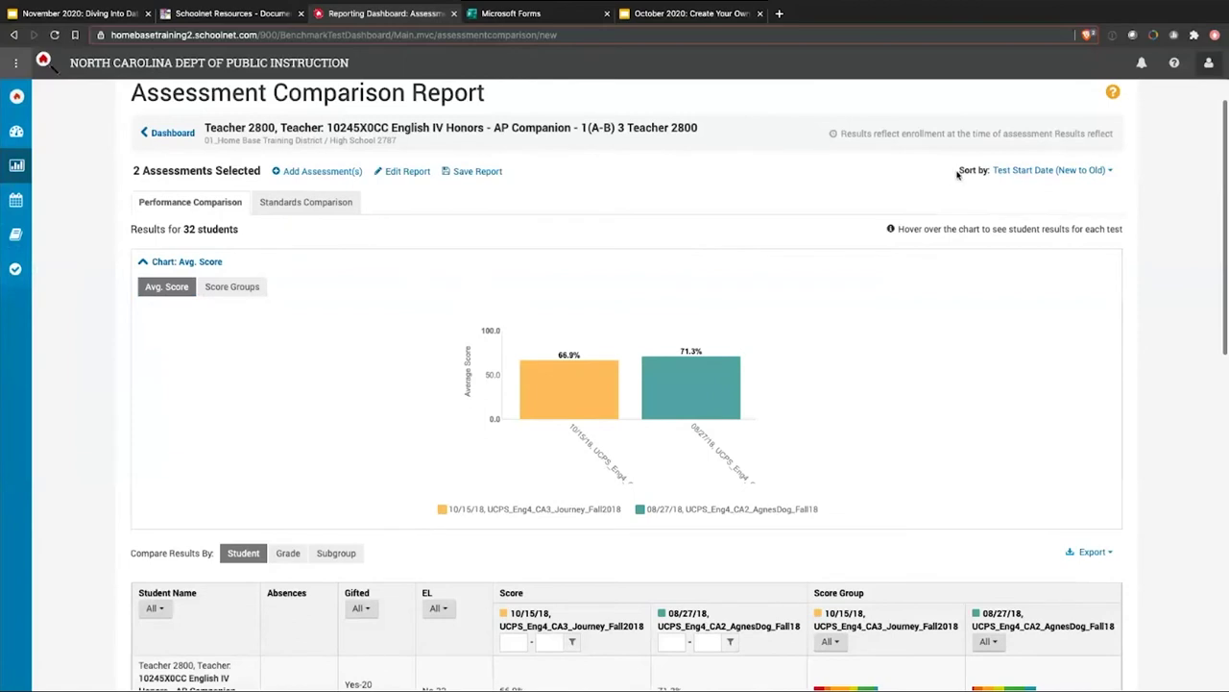
click(1037, 171)
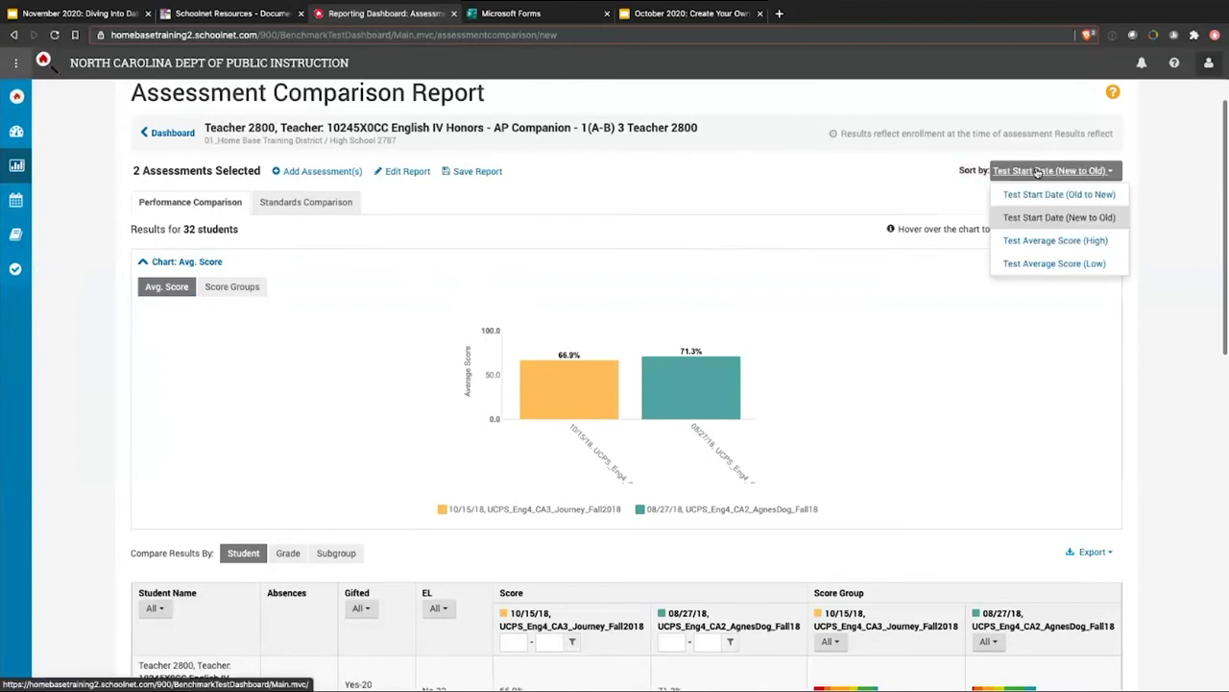
click(869, 203)
scroll(88, 253, down, 1)
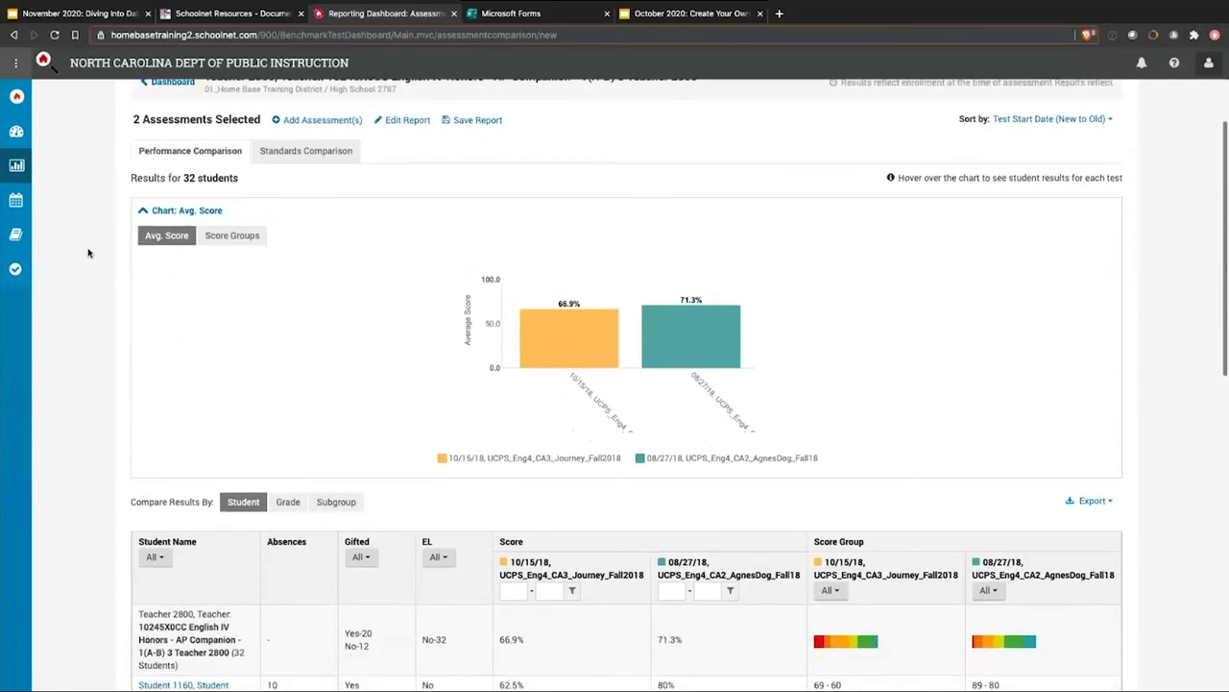
scroll(89, 252, down, 1)
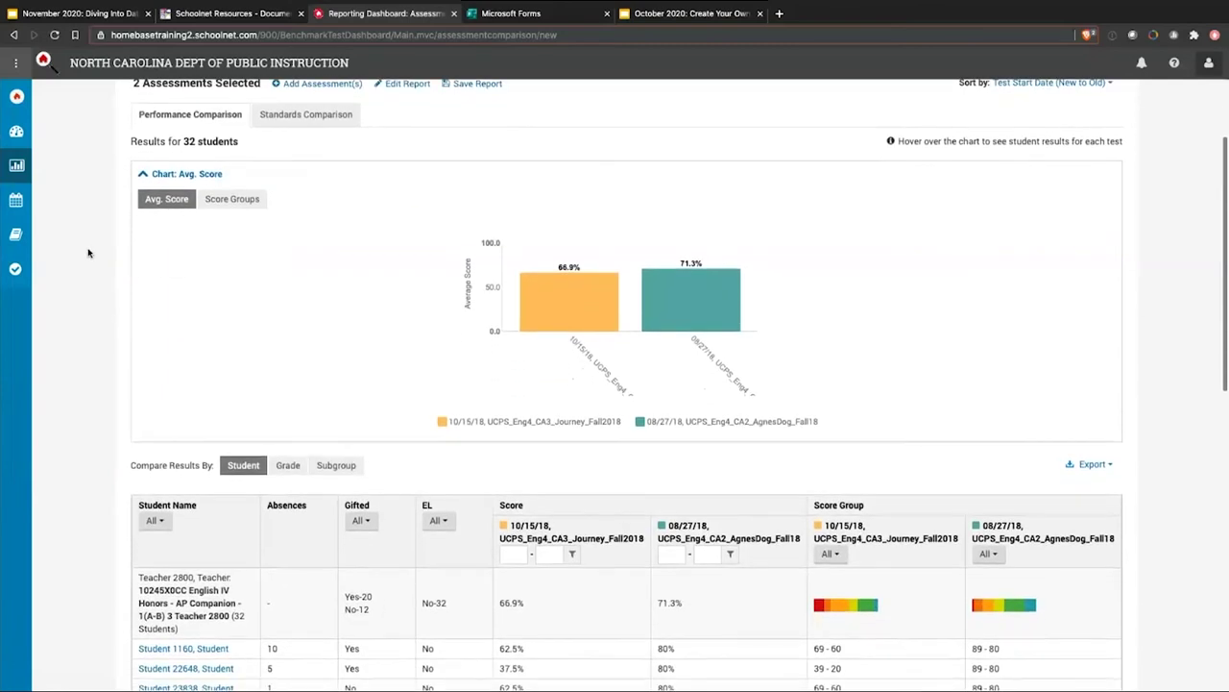